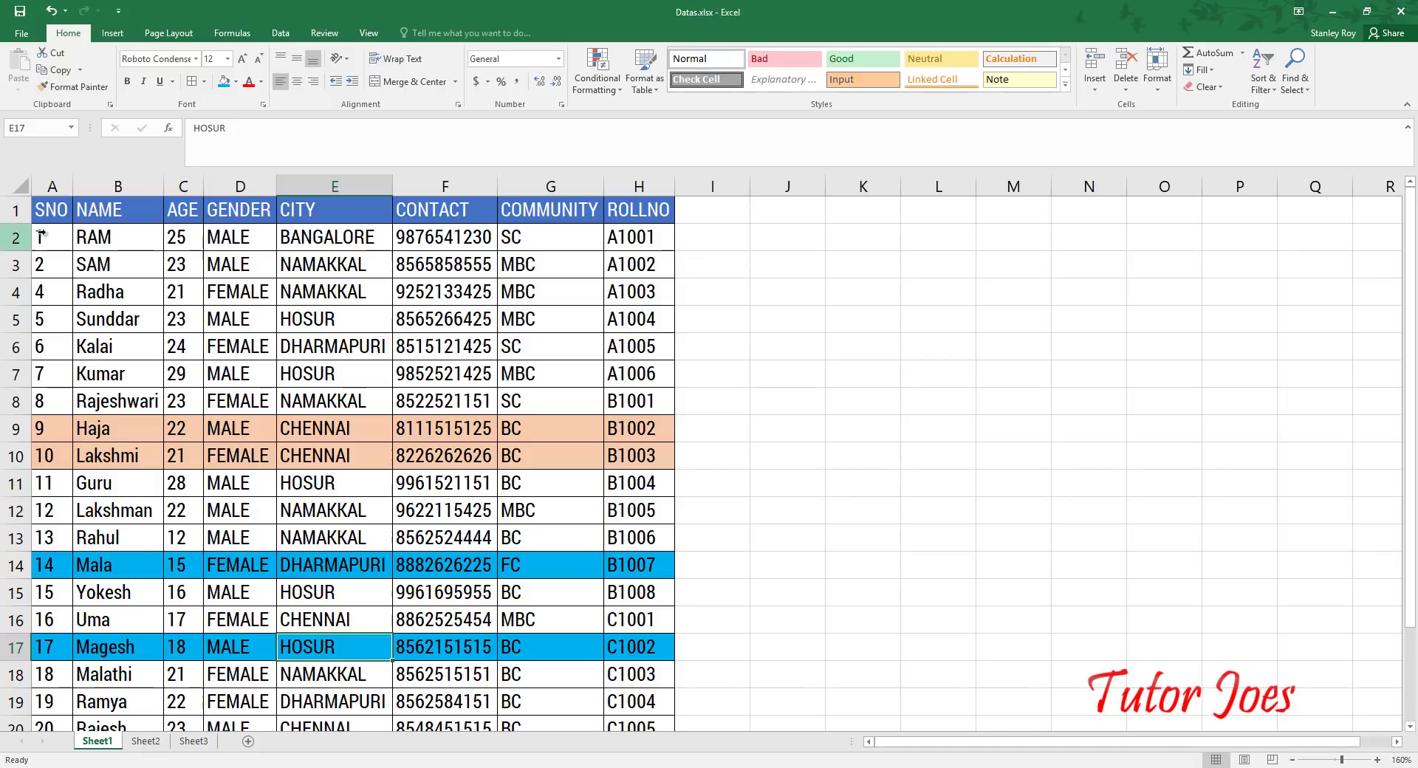
Step: Check the SNO column from row 2 to row 23 and the row 2 values from NAME to ROLLNO
{"action": "left_click", "coordinate": [55, 246]}
{"action": "scroll", "coordinate": [82, 333], "scroll_direction": "down", "scroll_amount": 2}
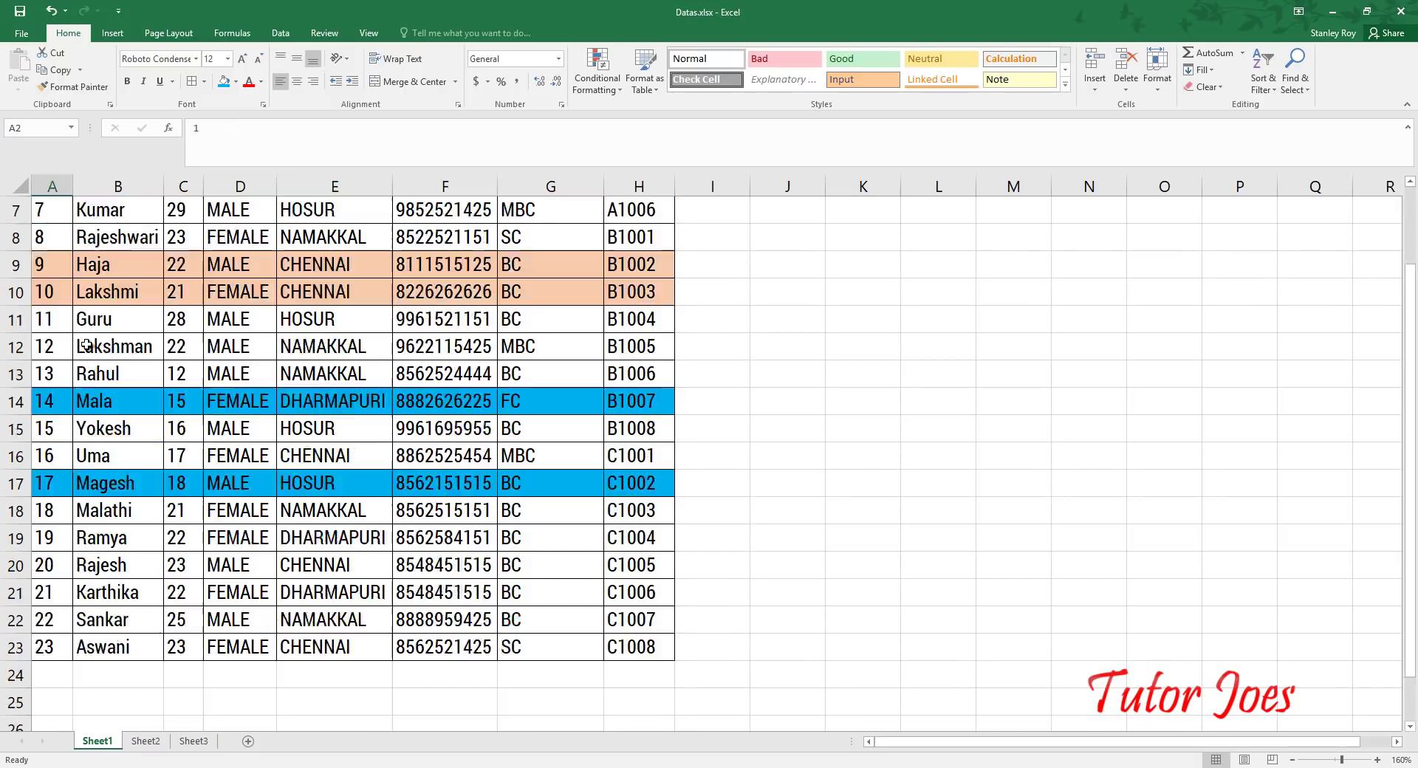
{"action": "scroll", "coordinate": [74, 413], "scroll_direction": "down", "scroll_amount": 2}
{"action": "left_click", "coordinate": [50, 482]}
{"action": "scroll", "coordinate": [178, 453], "scroll_direction": "up", "scroll_amount": 4}
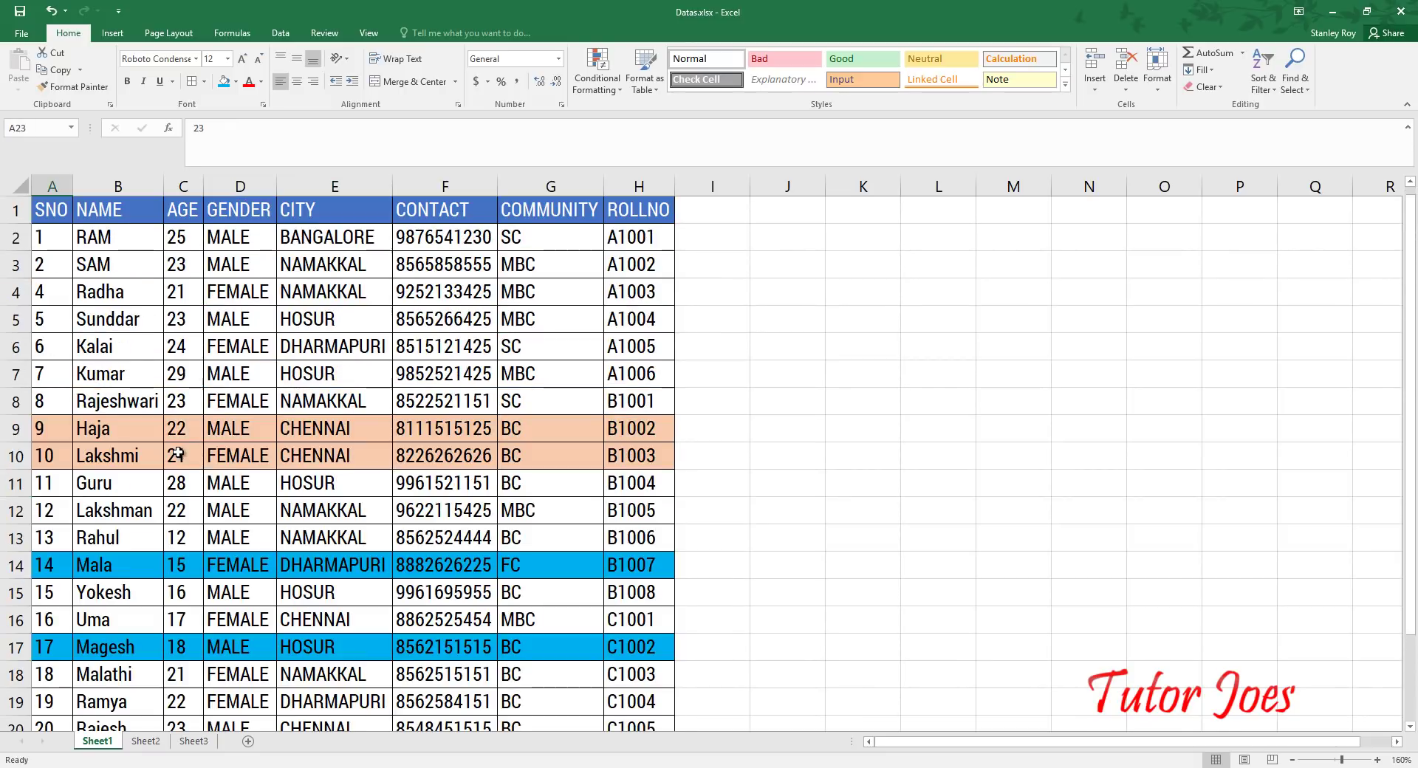
{"action": "left_click", "coordinate": [135, 240]}
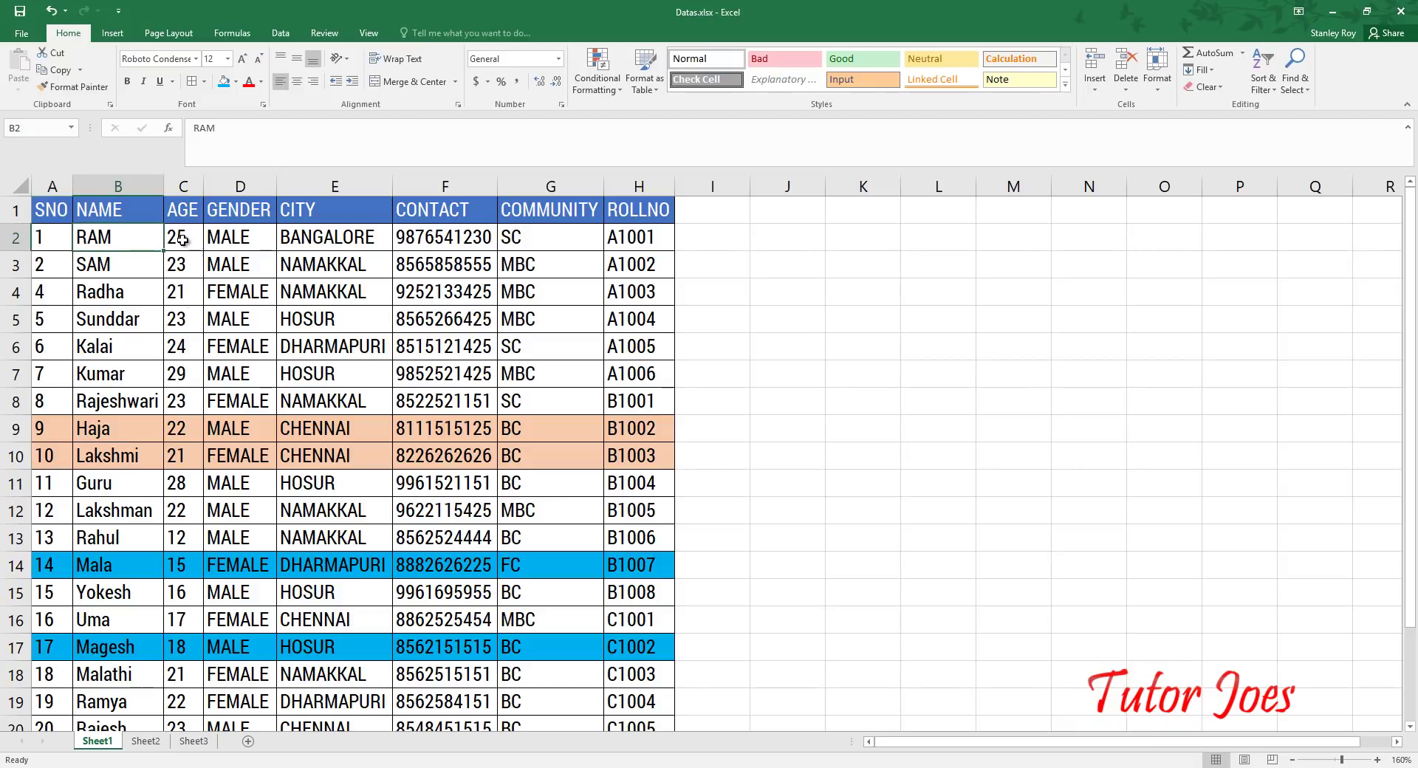
{"action": "left_click", "coordinate": [183, 237]}
{"action": "left_click", "coordinate": [234, 238]}
{"action": "left_click", "coordinate": [329, 238]}
{"action": "left_click", "coordinate": [436, 240]}
{"action": "left_click", "coordinate": [532, 237]}
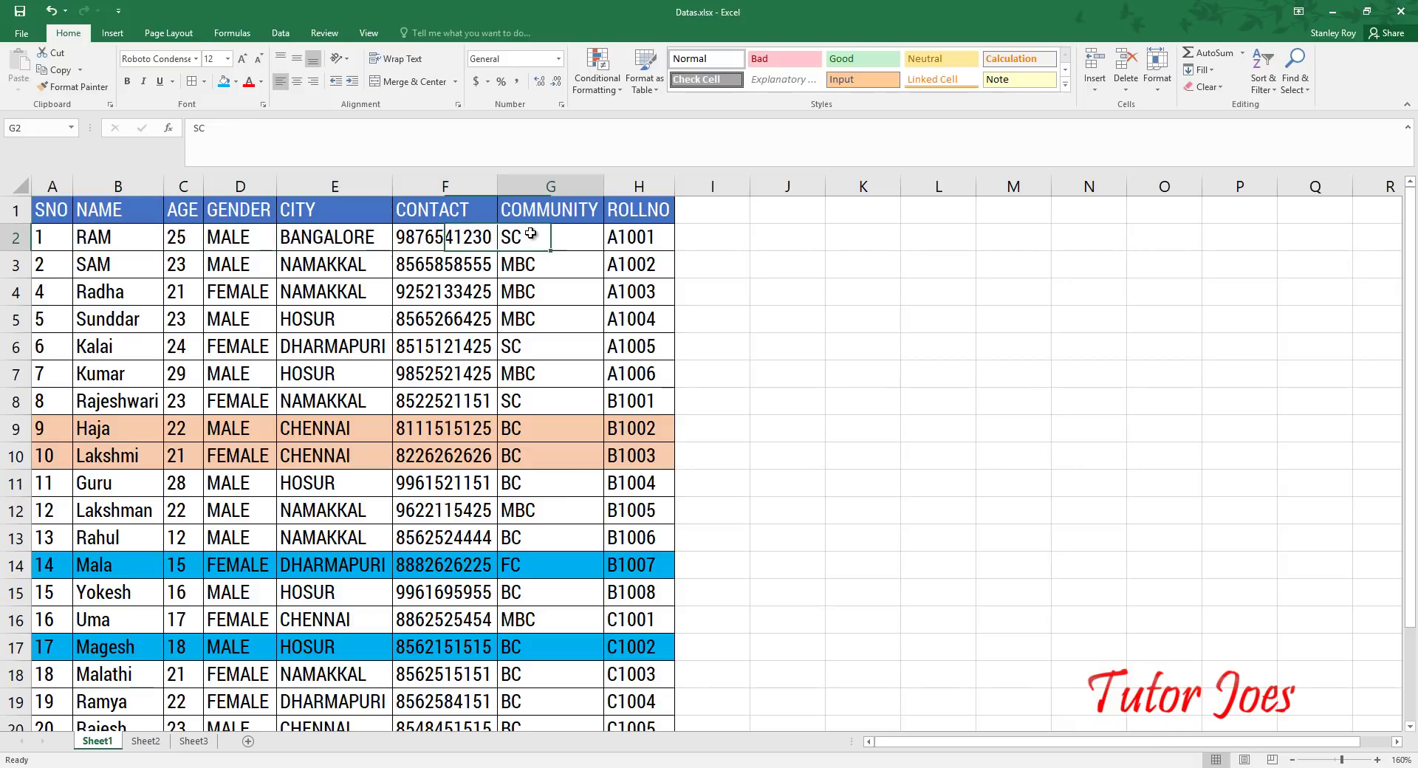
{"action": "left_click", "coordinate": [648, 238]}
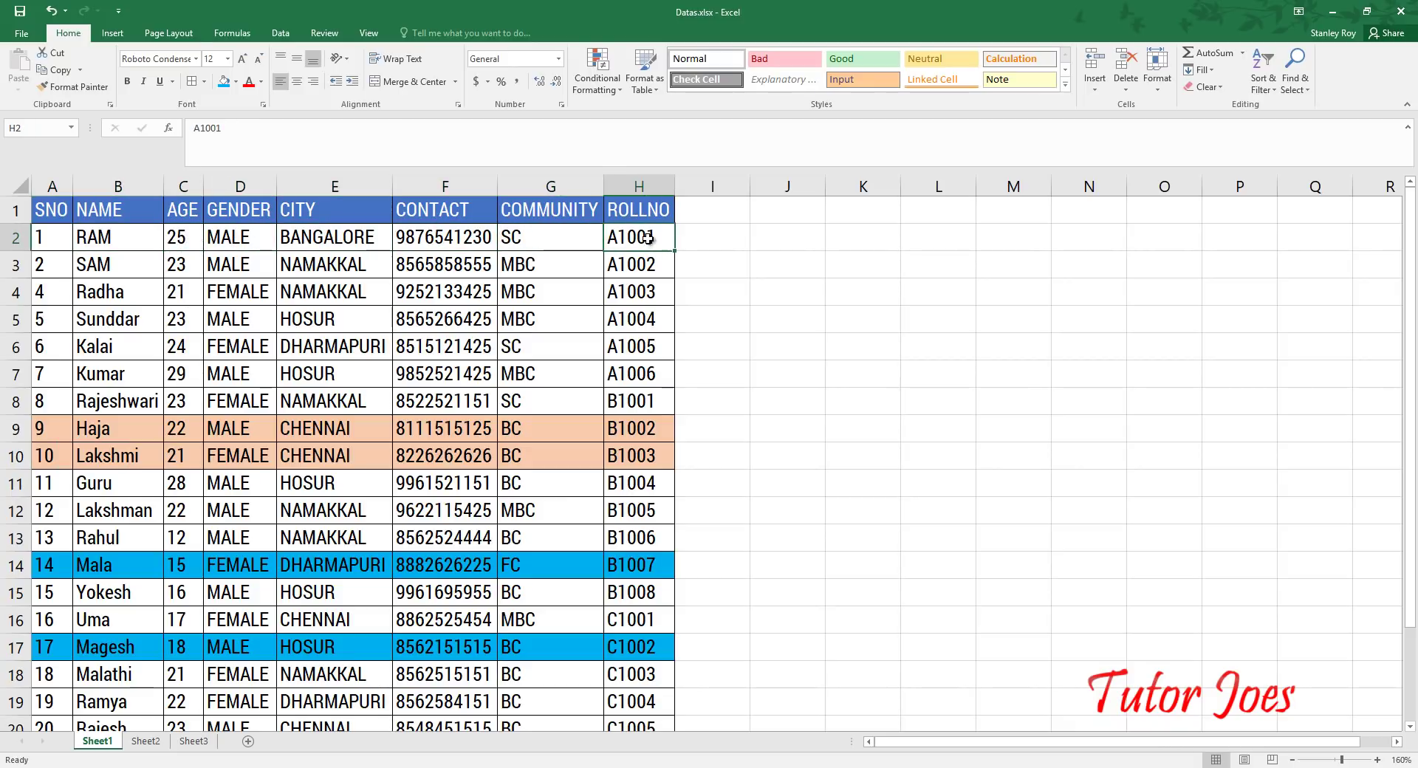
Step: Select header row 1 and apply Filter from Sort & Filter
{"action": "left_click", "coordinate": [9, 210]}
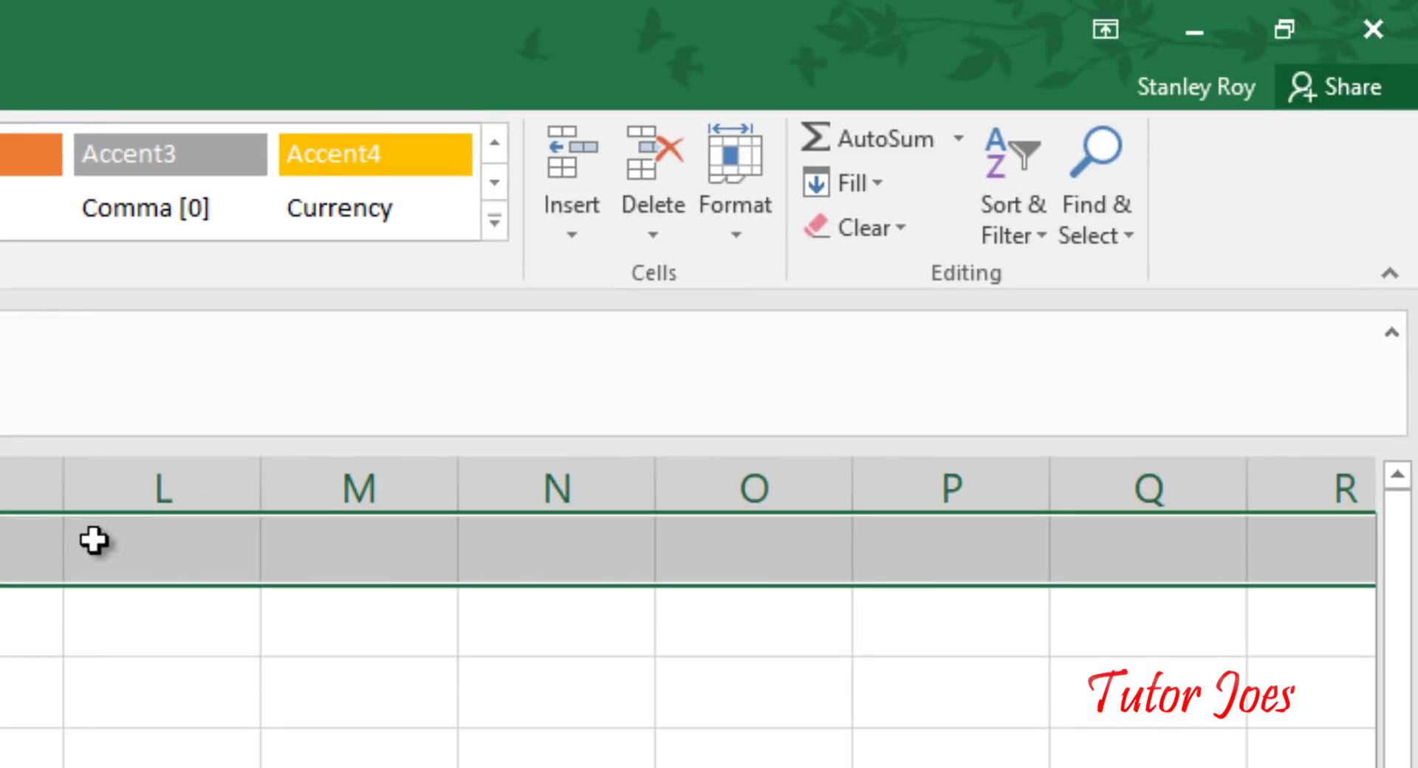
{"action": "left_click", "coordinate": [1011, 229]}
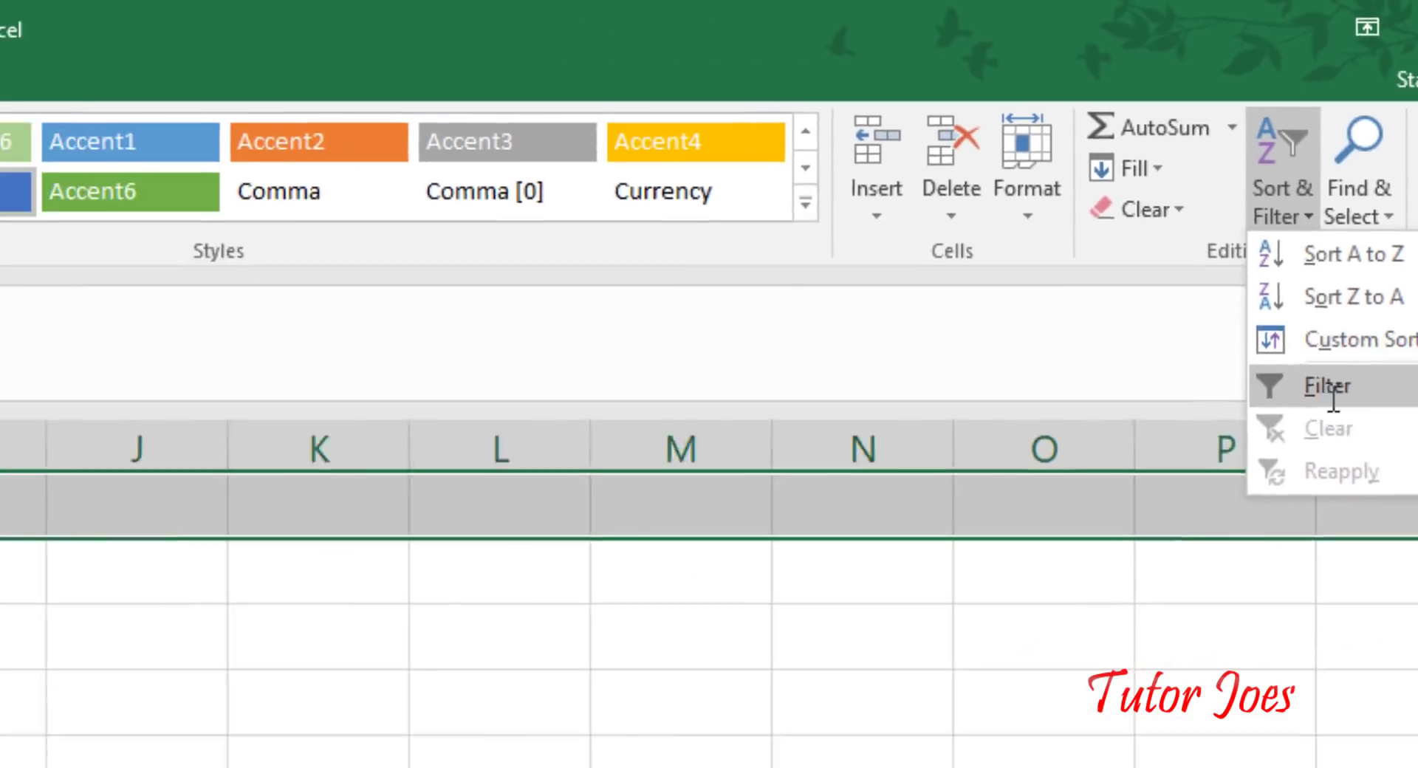
{"action": "left_click", "coordinate": [1333, 399]}
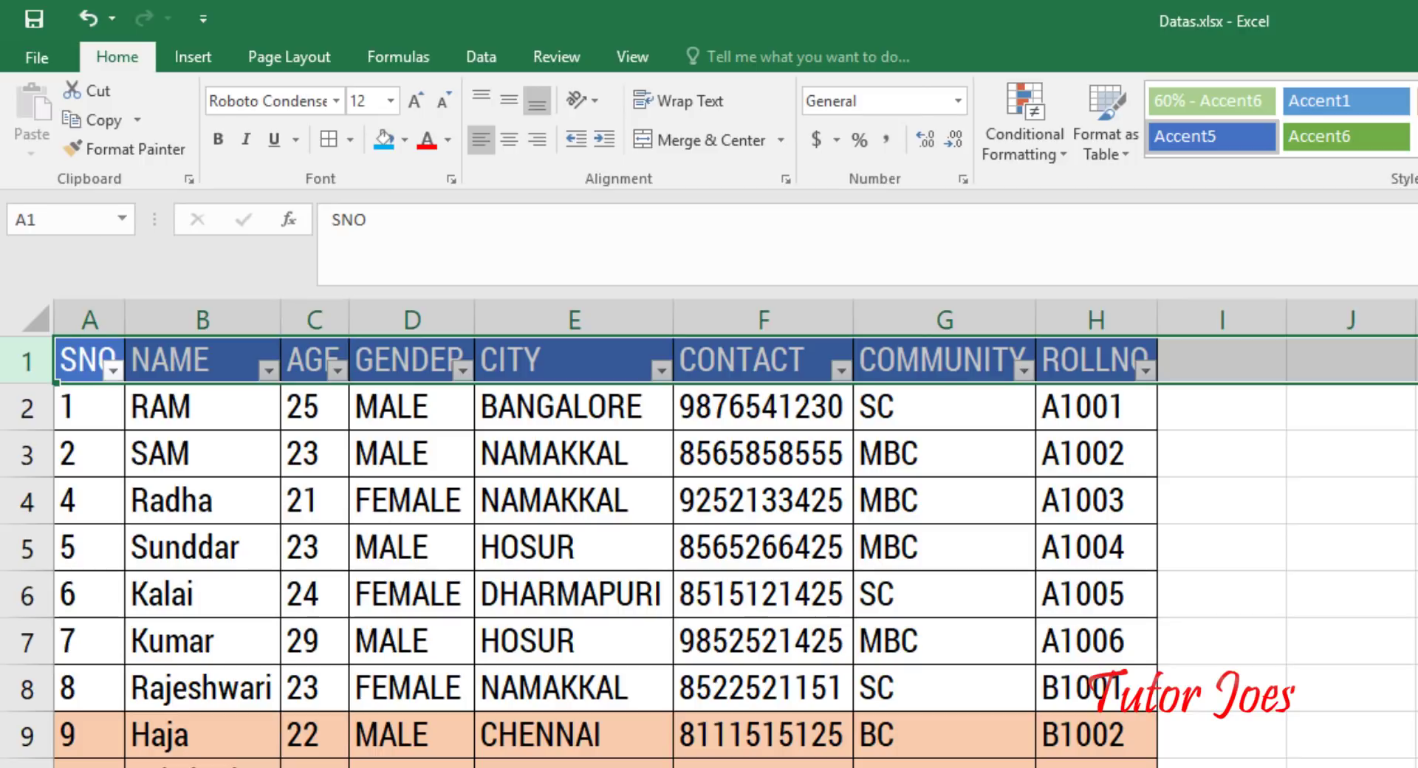
{"action": "left_click", "coordinate": [499, 641]}
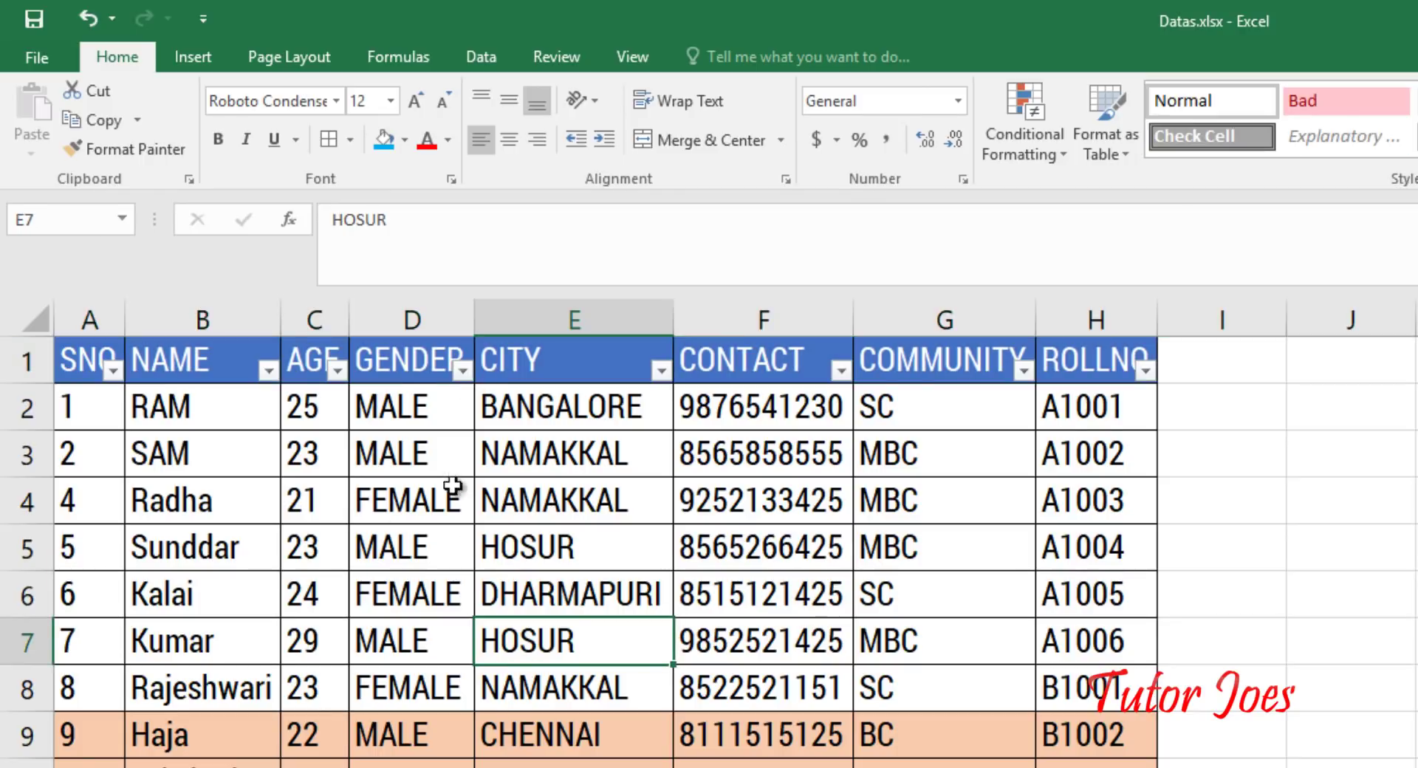
{"action": "left_click", "coordinate": [463, 375]}
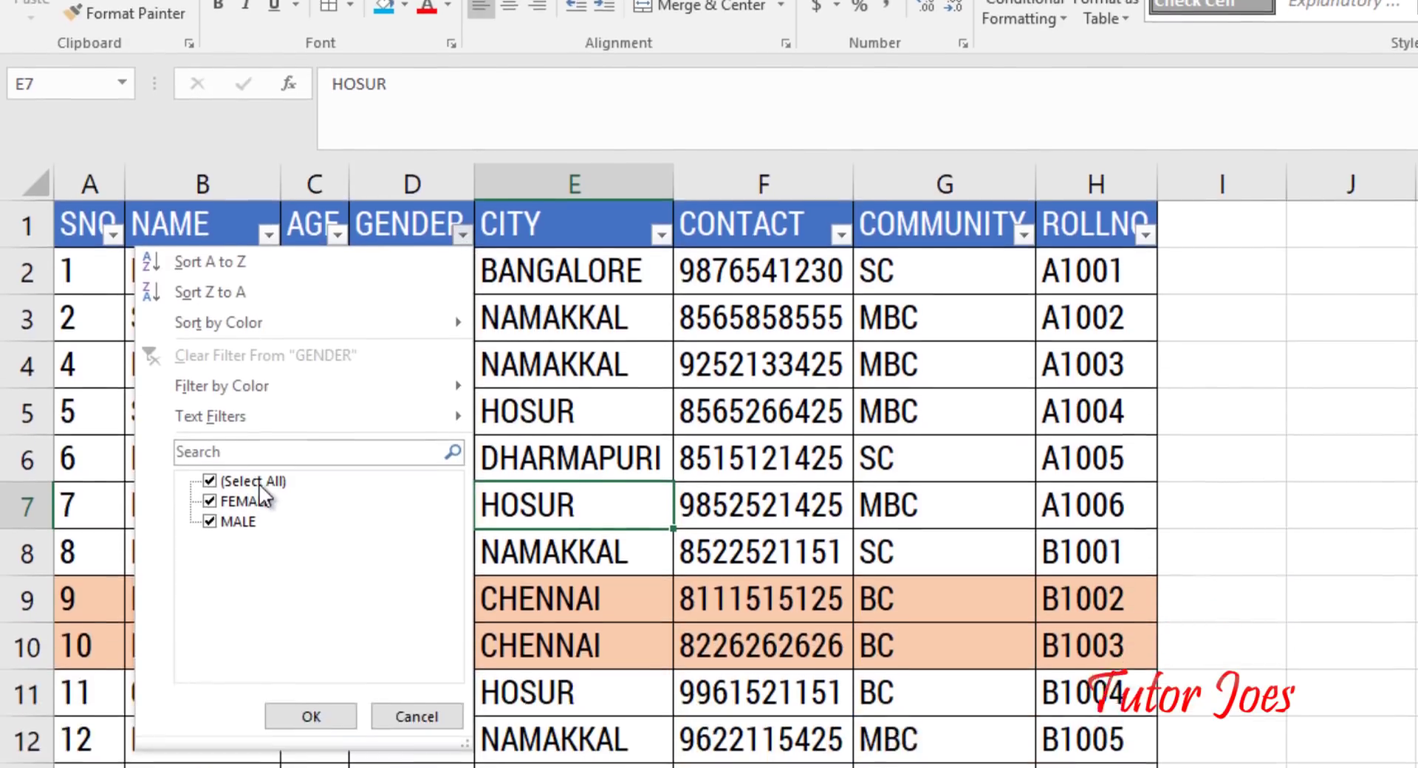
{"action": "left_click", "coordinate": [258, 615]}
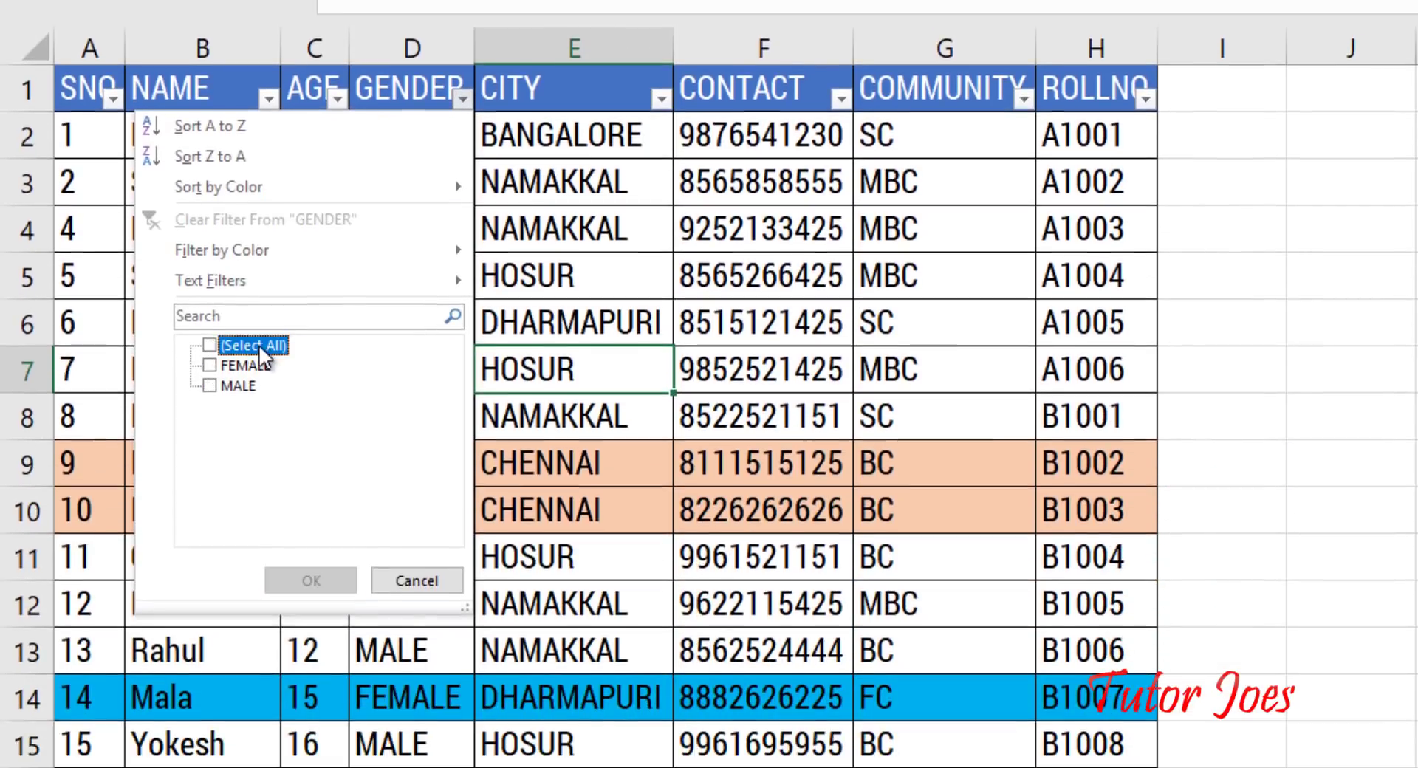
{"action": "left_click", "coordinate": [209, 386]}
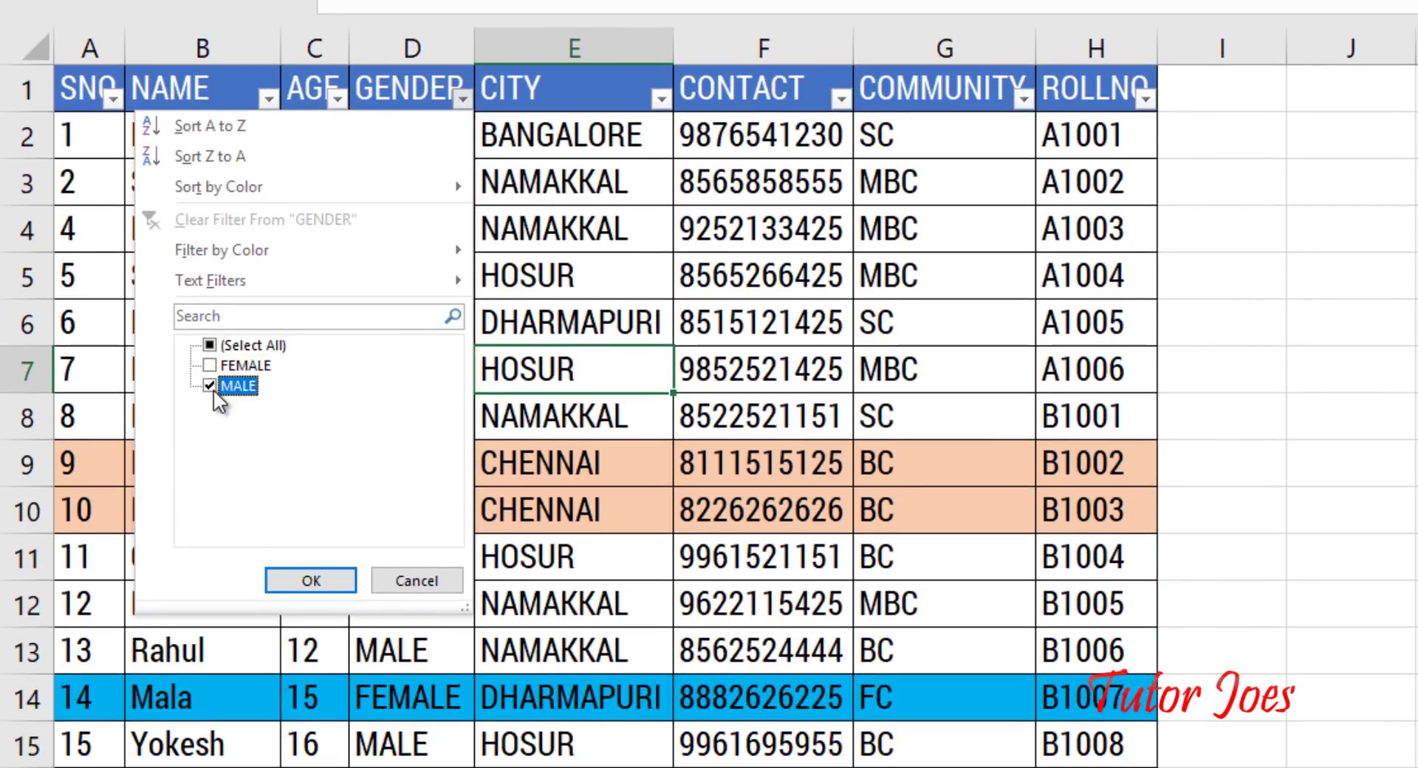
{"action": "left_click", "coordinate": [325, 581]}
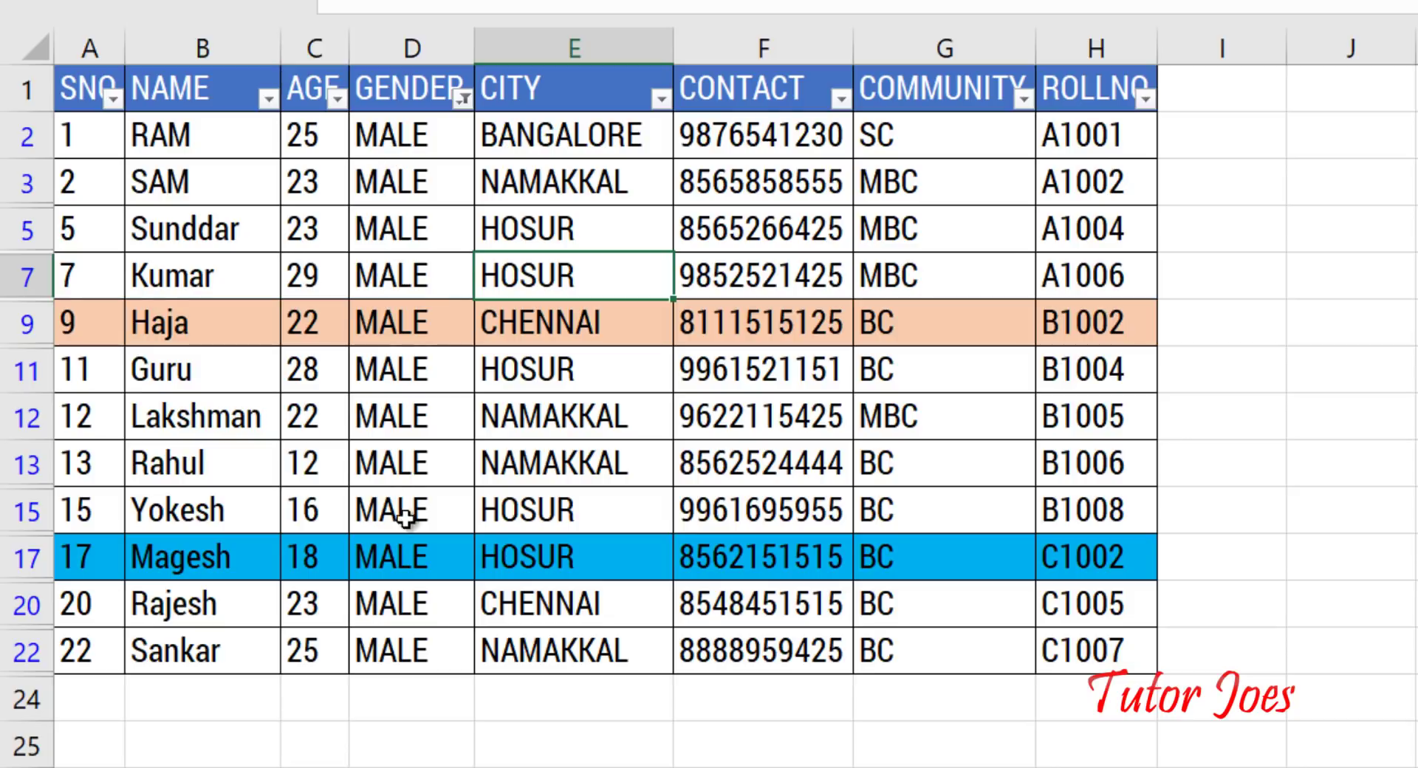
{"action": "left_click", "coordinate": [462, 99]}
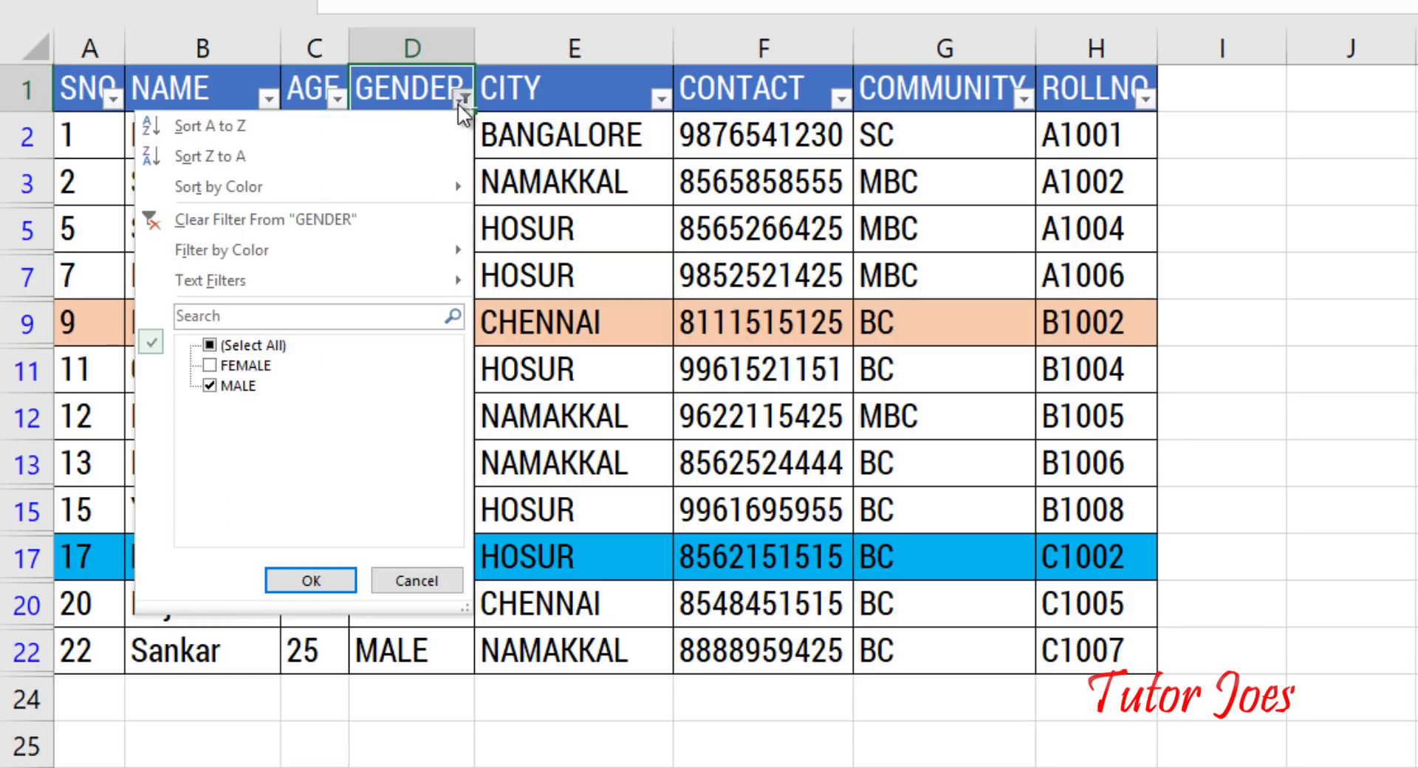
{"action": "left_click", "coordinate": [256, 346]}
{"action": "left_click", "coordinate": [236, 385]}
{"action": "left_click", "coordinate": [311, 581]}
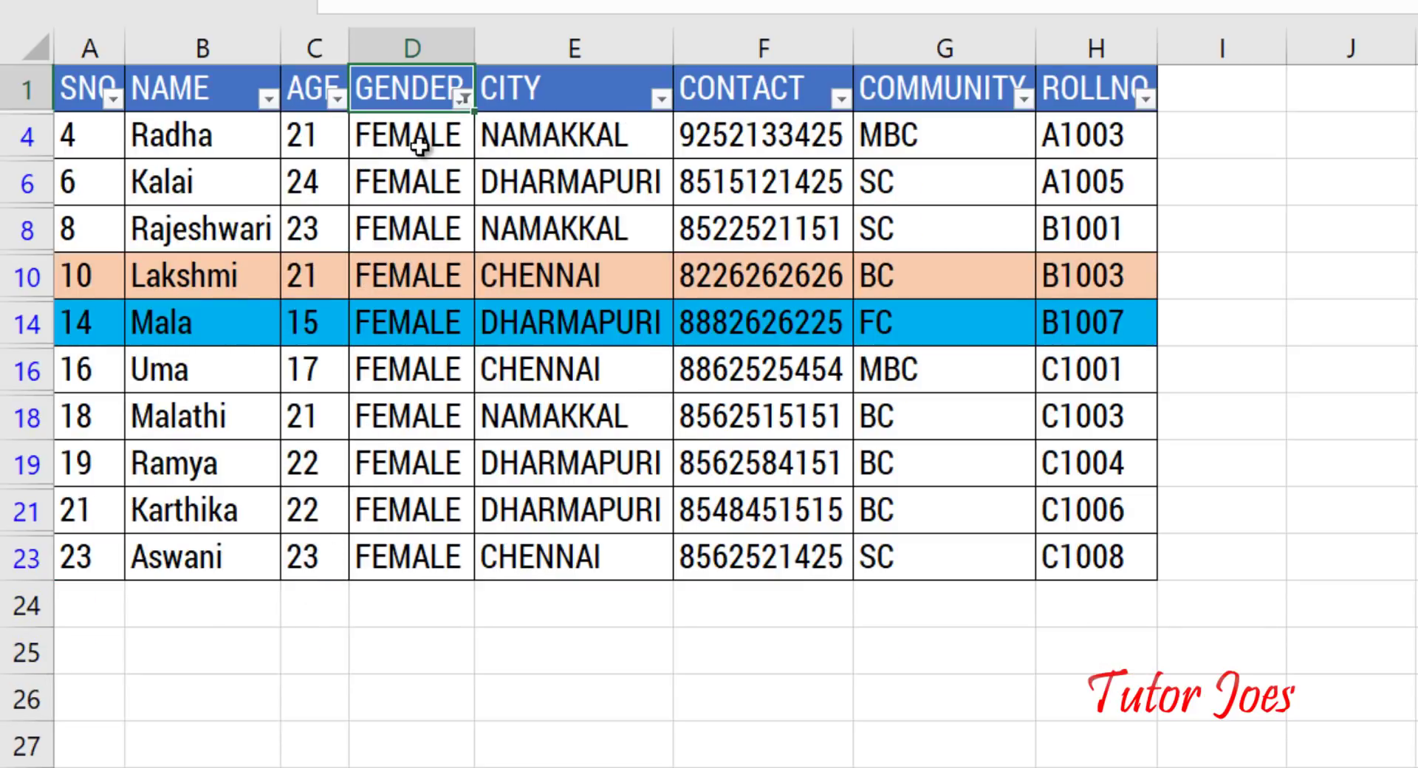
{"action": "left_click", "coordinate": [661, 98]}
{"action": "left_click", "coordinate": [452, 345]}
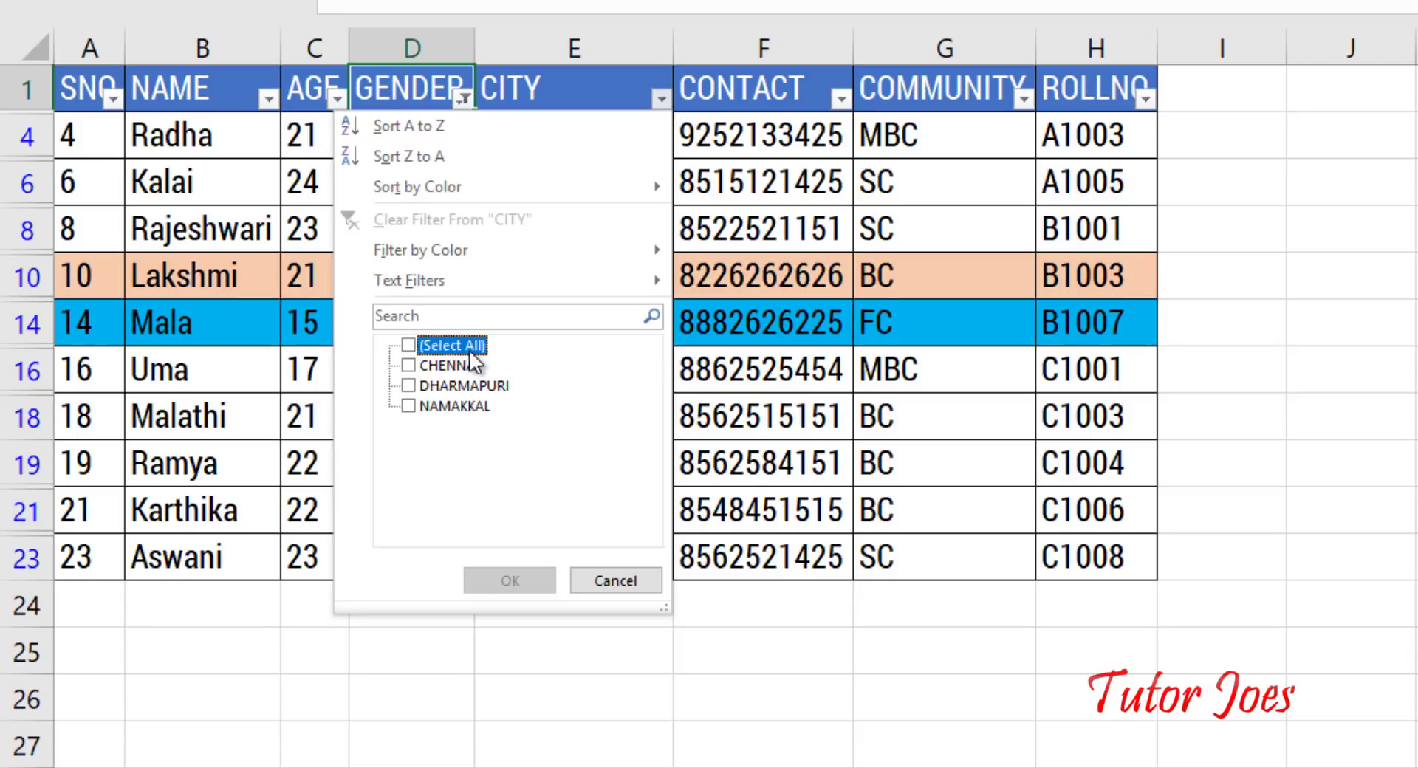
{"action": "left_click", "coordinate": [480, 386]}
{"action": "left_click", "coordinate": [510, 580]}
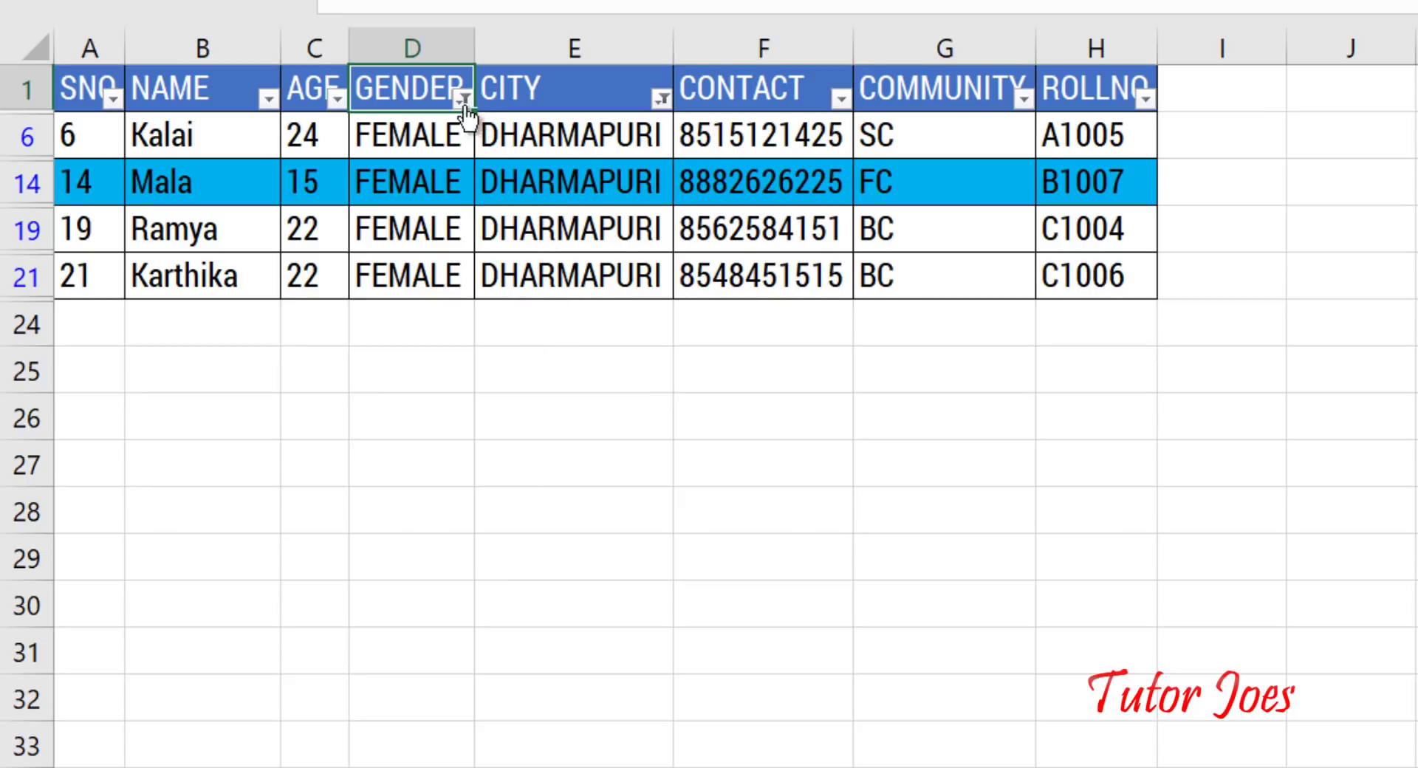
{"action": "left_click", "coordinate": [464, 100]}
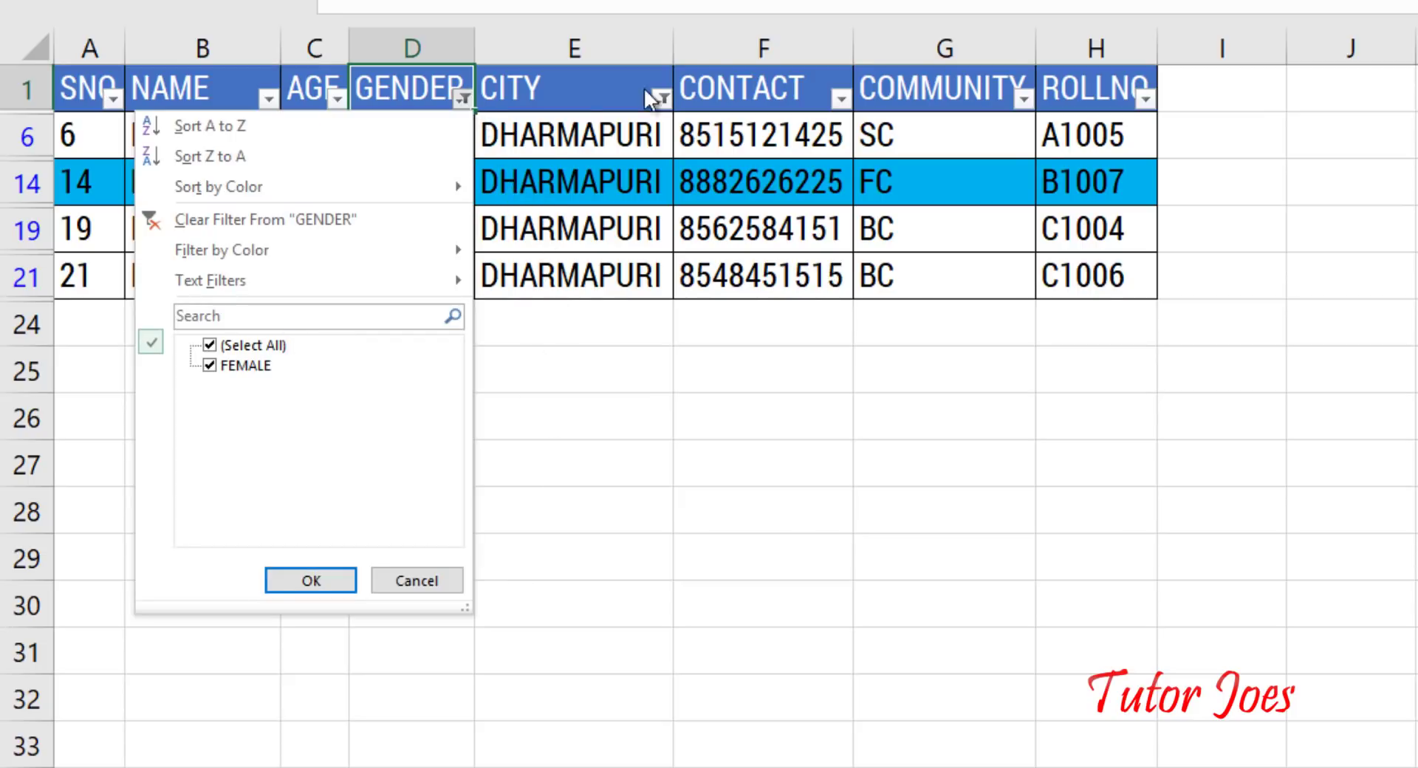
{"action": "left_click", "coordinate": [661, 97]}
{"action": "left_click", "coordinate": [661, 97]}
{"action": "left_click", "coordinate": [481, 346]}
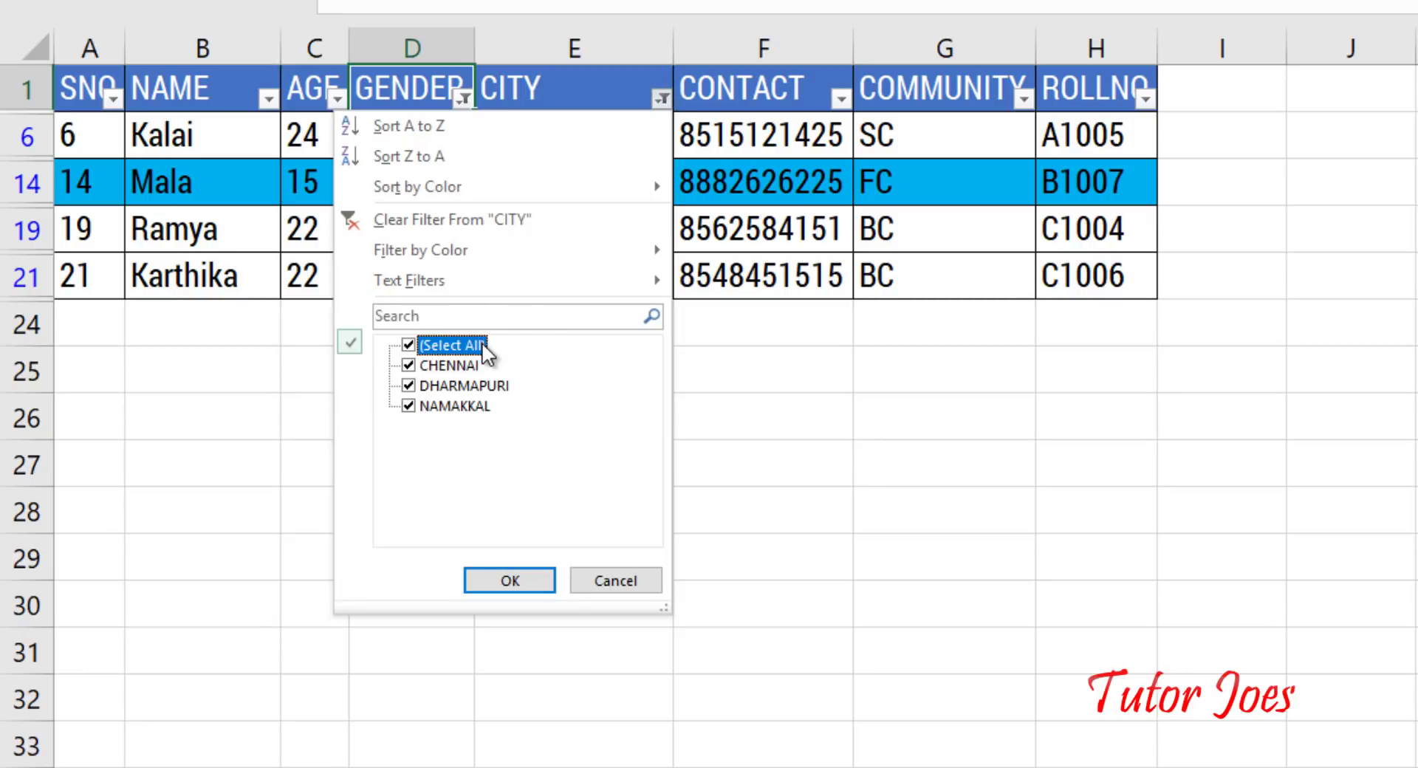
{"action": "left_click", "coordinate": [502, 583]}
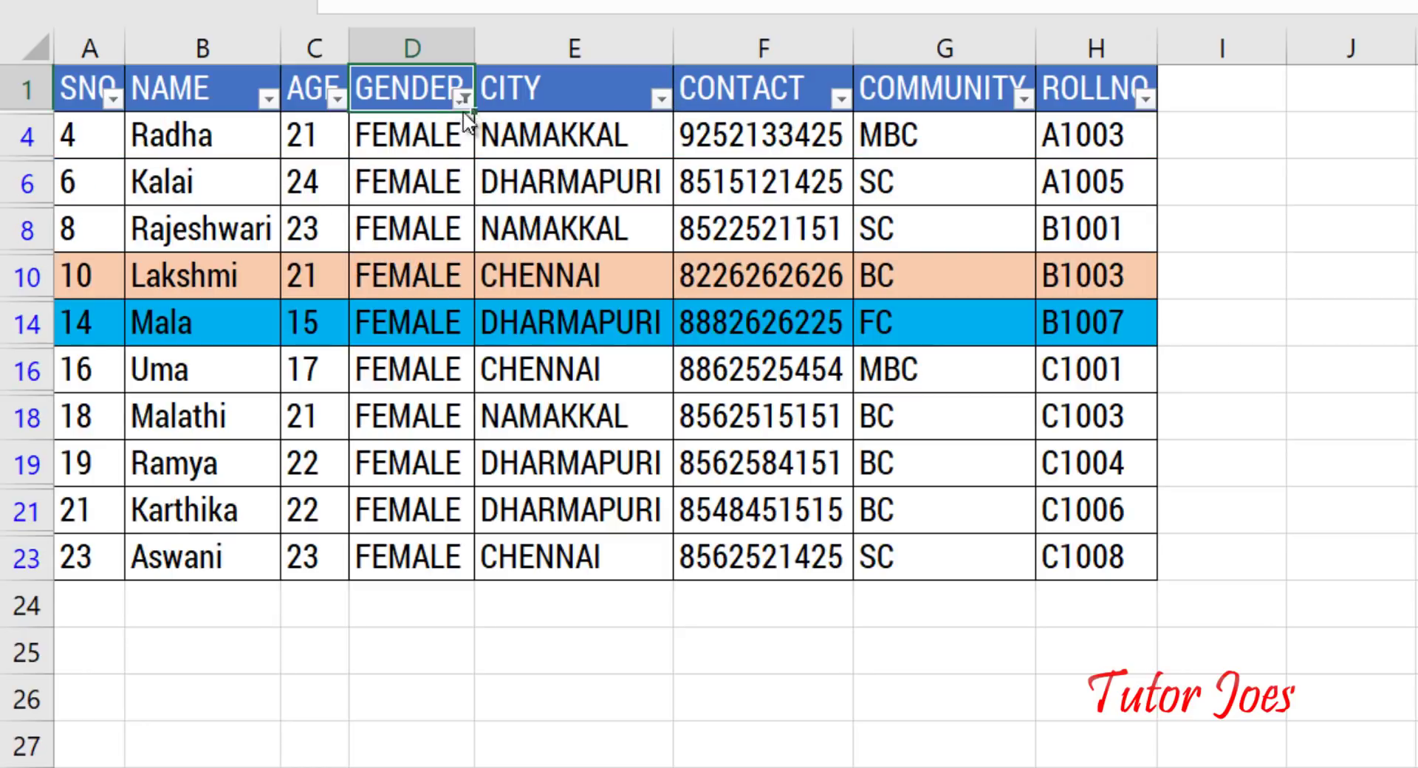
{"action": "left_click", "coordinate": [463, 98]}
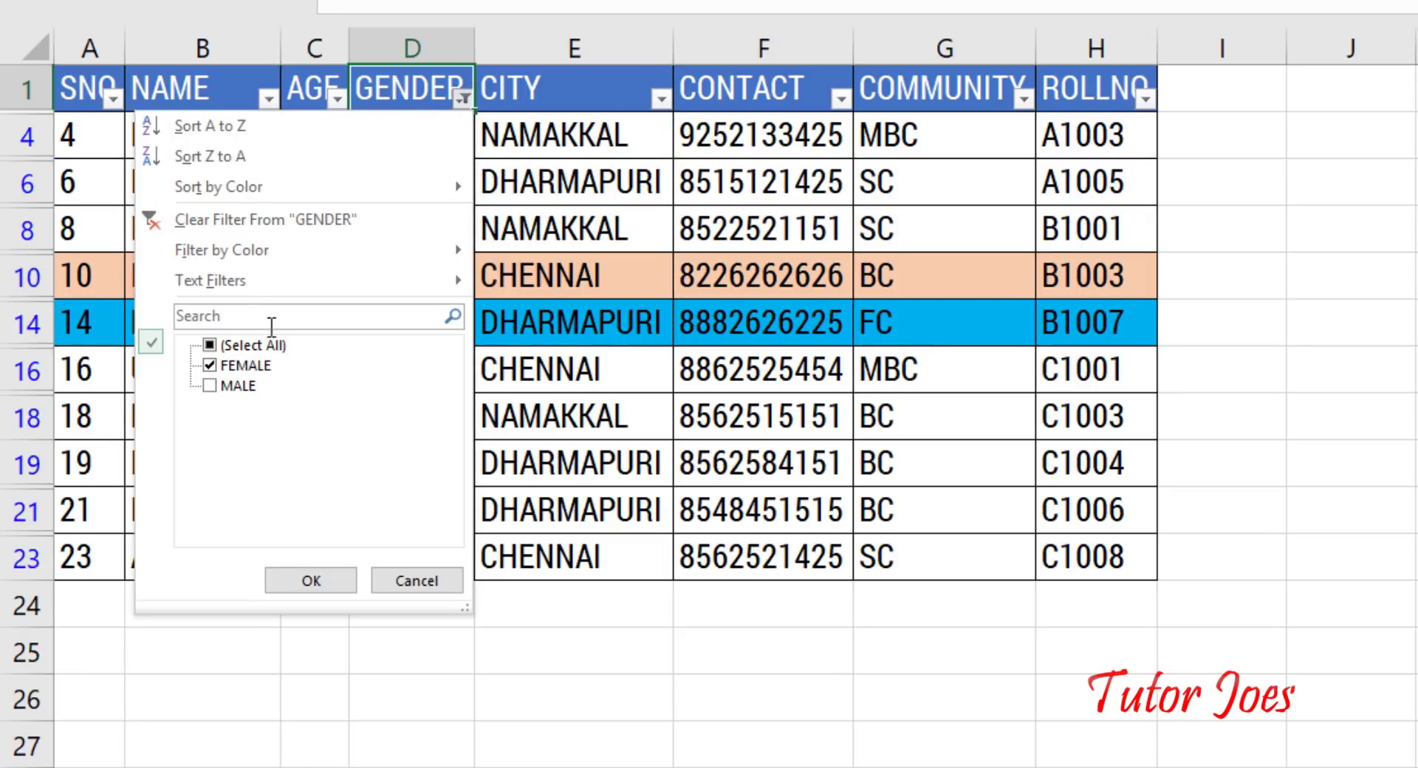
{"action": "left_click", "coordinate": [251, 345]}
{"action": "left_click", "coordinate": [317, 582]}
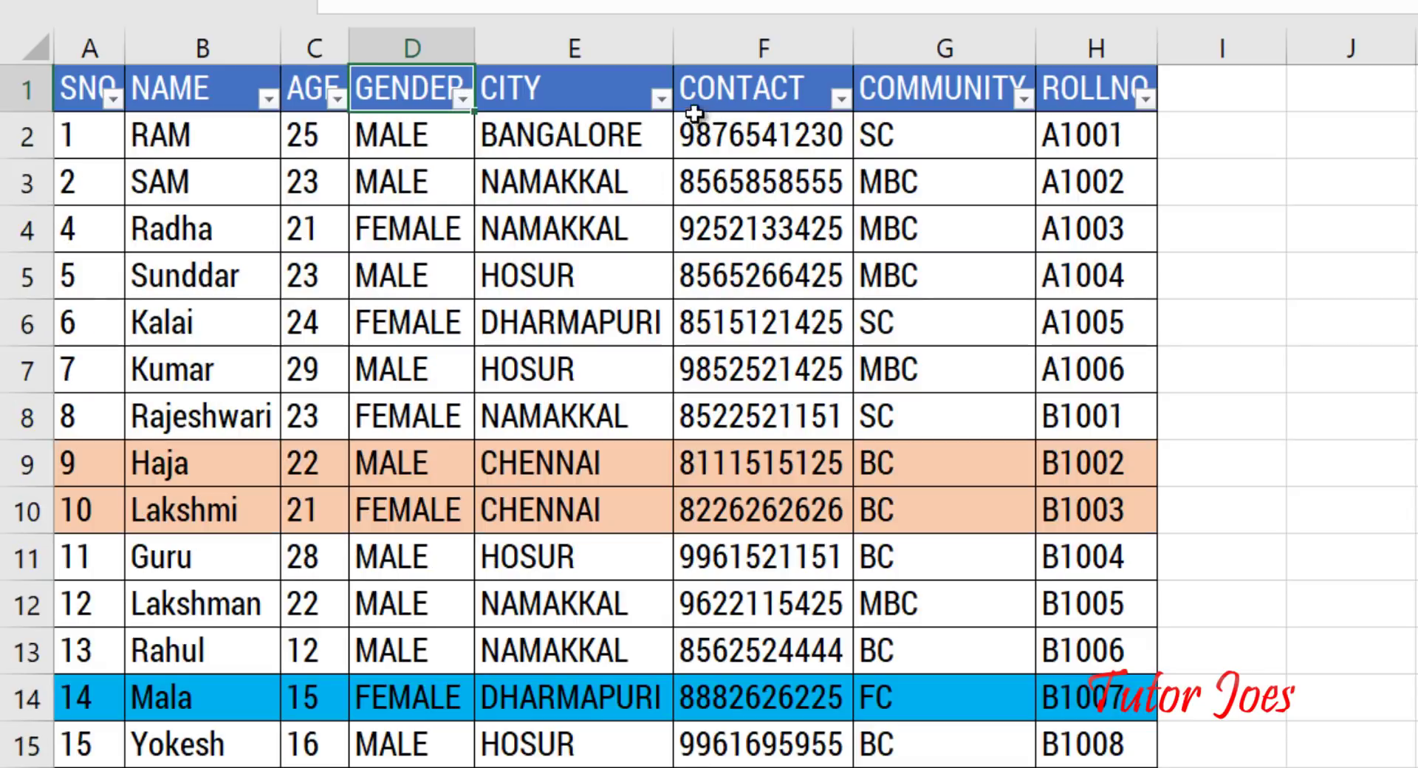
{"action": "left_click", "coordinate": [661, 98]}
{"action": "left_click", "coordinate": [467, 344]}
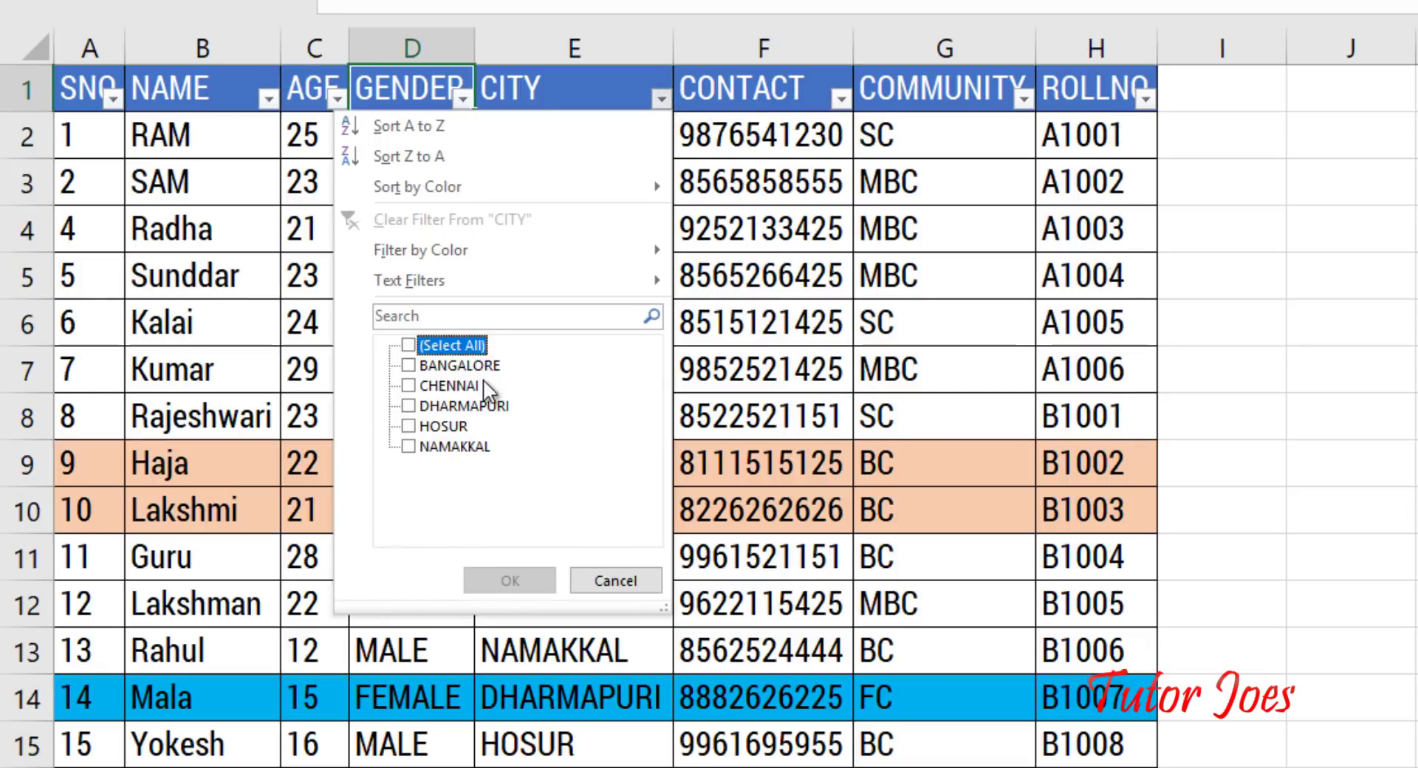
{"action": "left_click", "coordinate": [464, 407]}
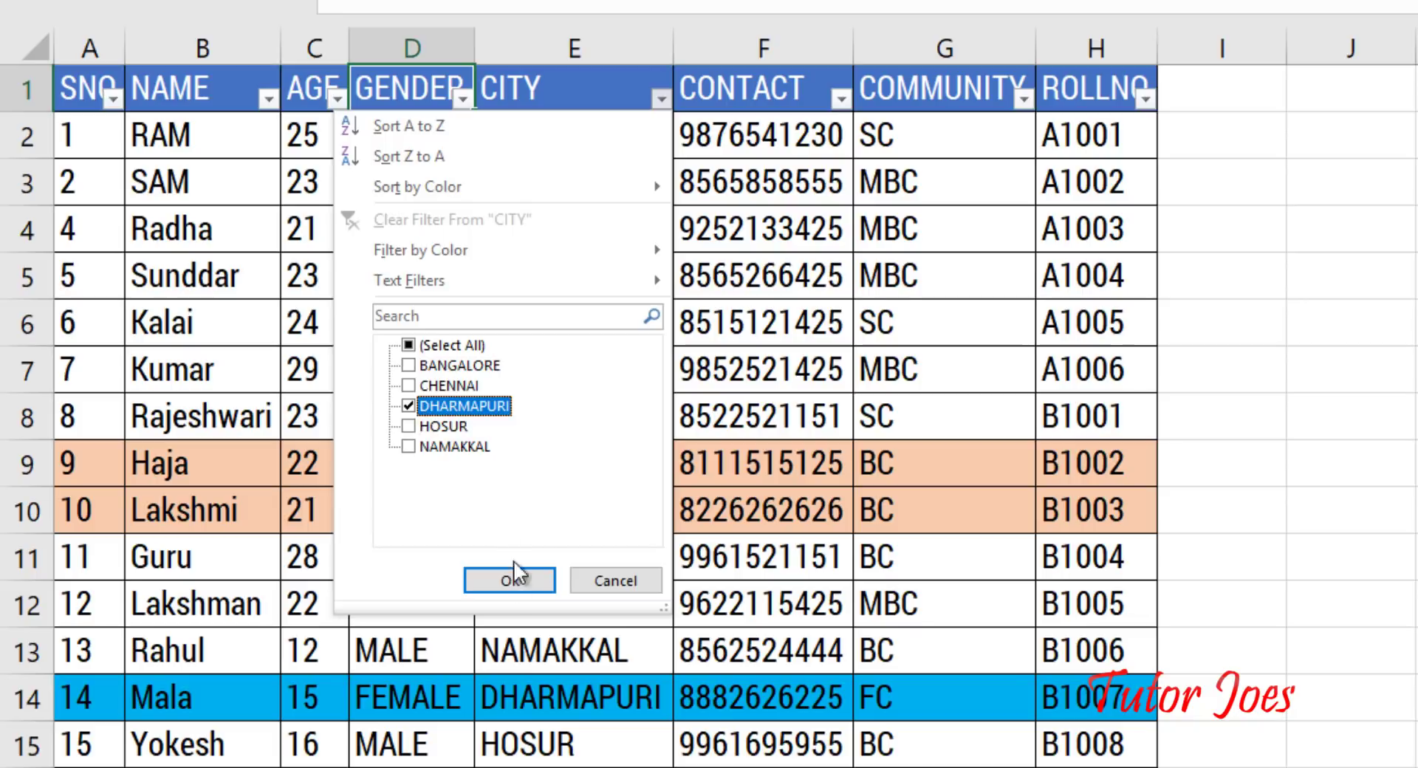
{"action": "left_click", "coordinate": [511, 582]}
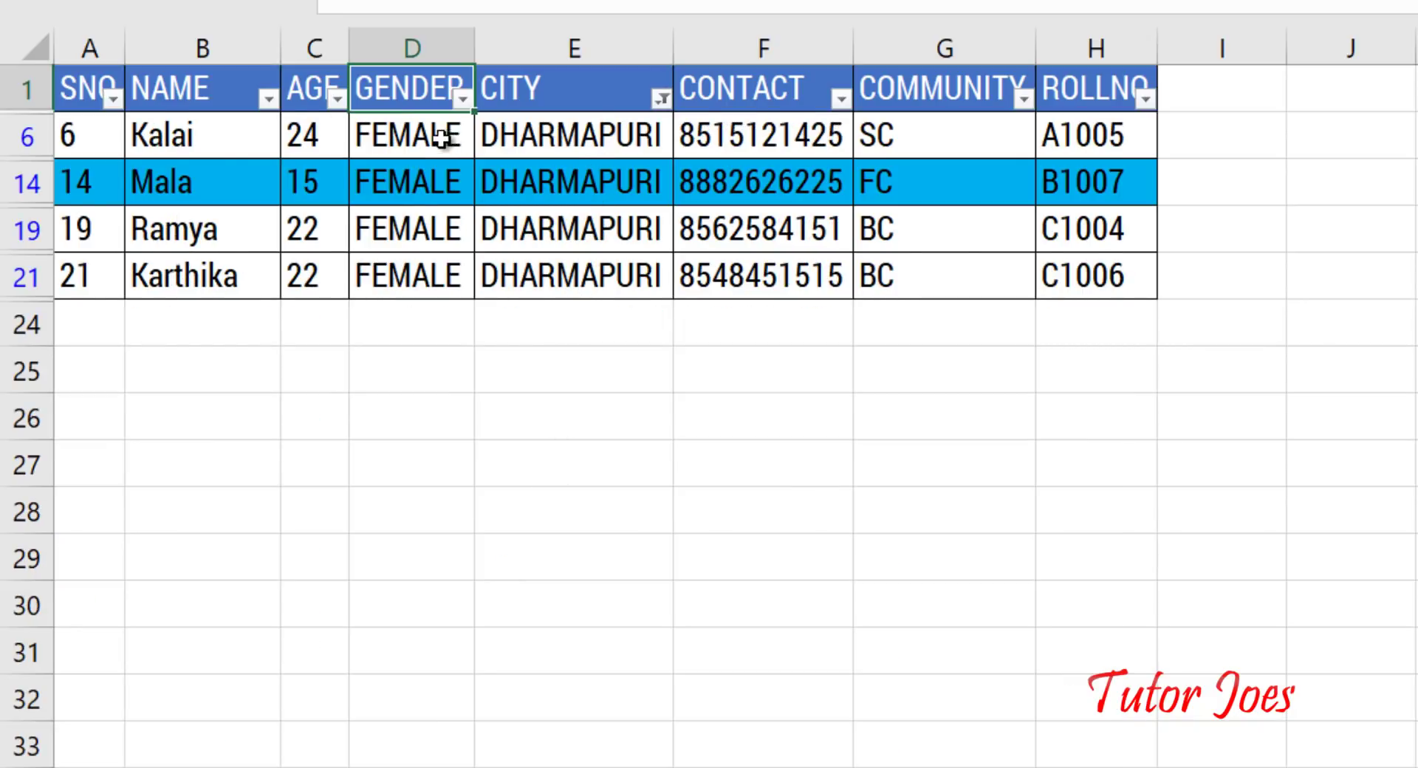
{"action": "left_click", "coordinate": [659, 98]}
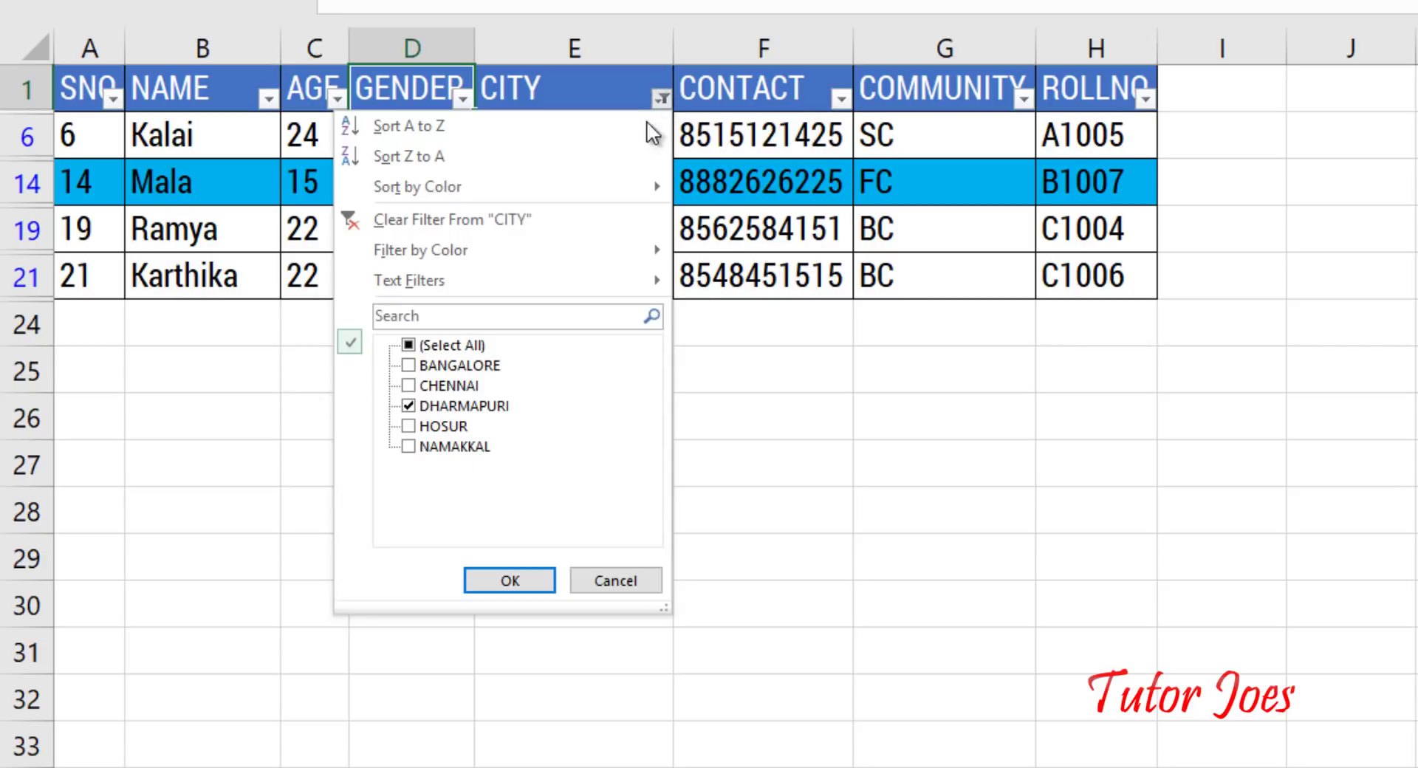
{"action": "left_click", "coordinate": [471, 346]}
{"action": "left_click", "coordinate": [537, 582]}
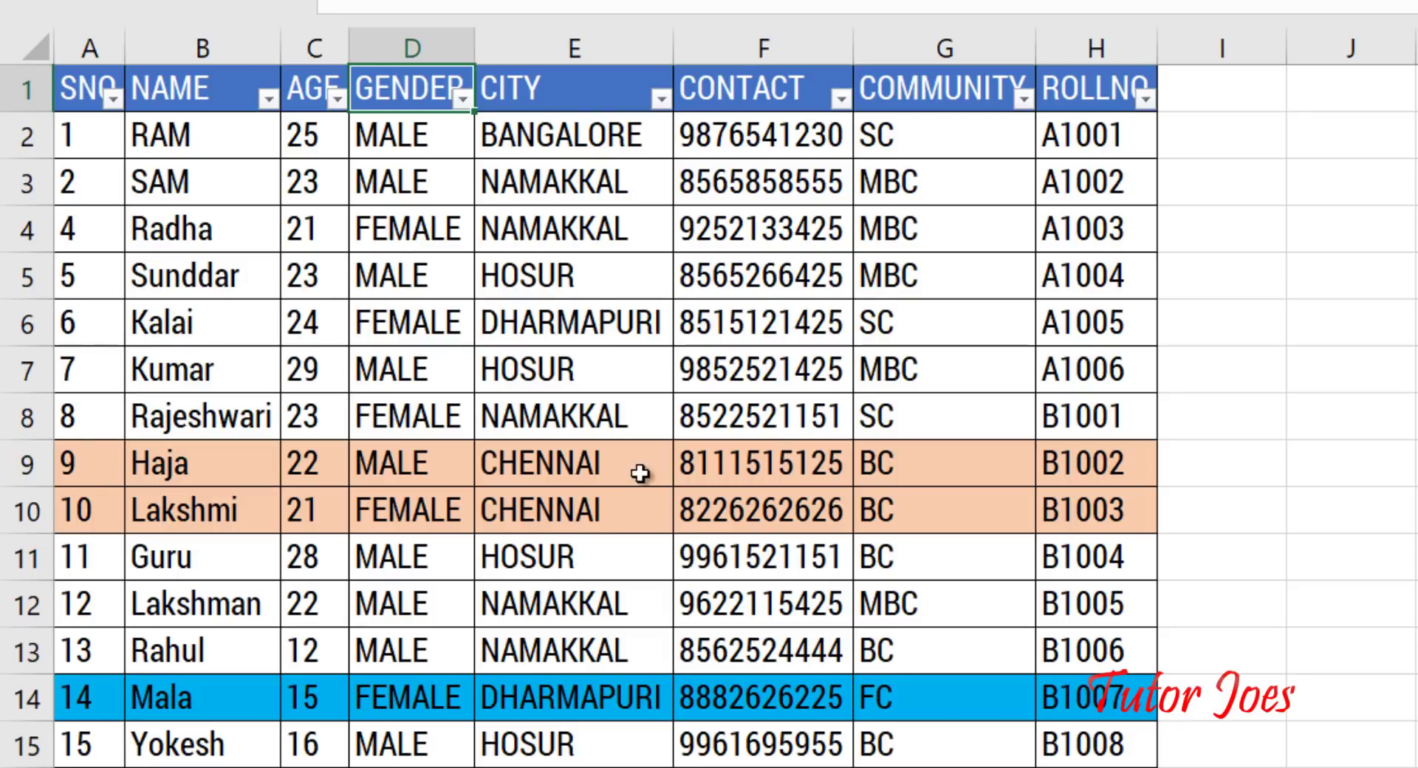
{"action": "left_click", "coordinate": [599, 484]}
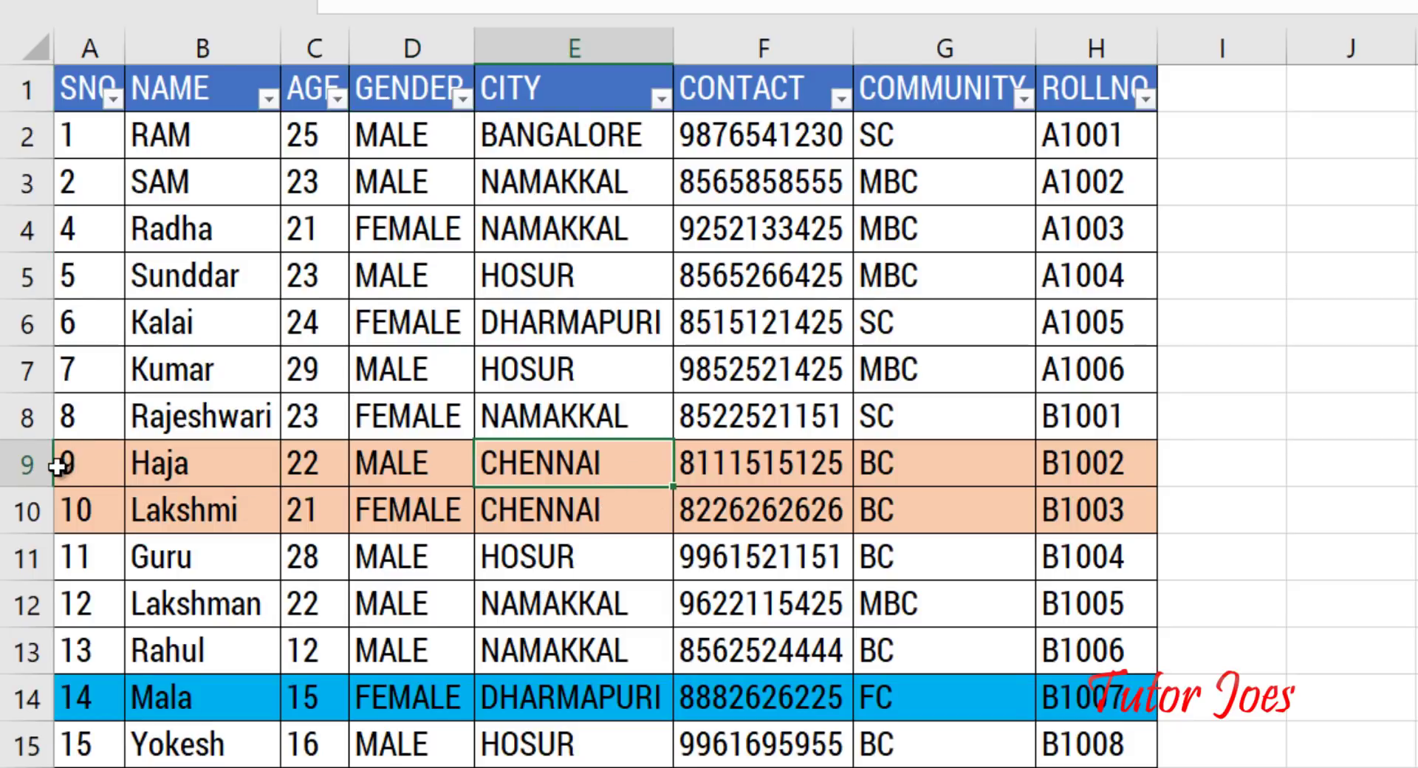
Step: Select row 9 (A9:H9) and open Fill Color, closing it without applying a colour
{"action": "left_click_drag", "start_coordinate": [56, 473], "coordinate": [1066, 463]}
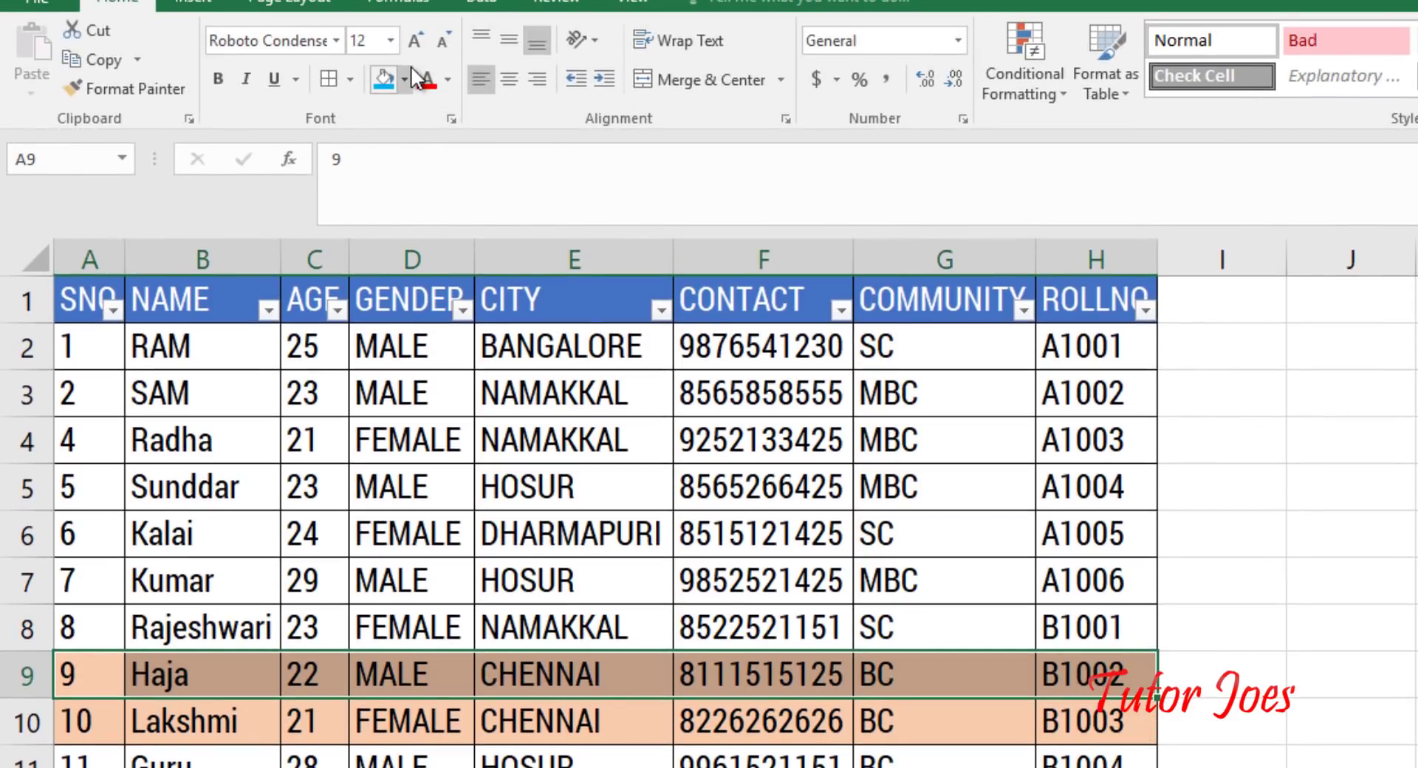
{"action": "left_click", "coordinate": [405, 79]}
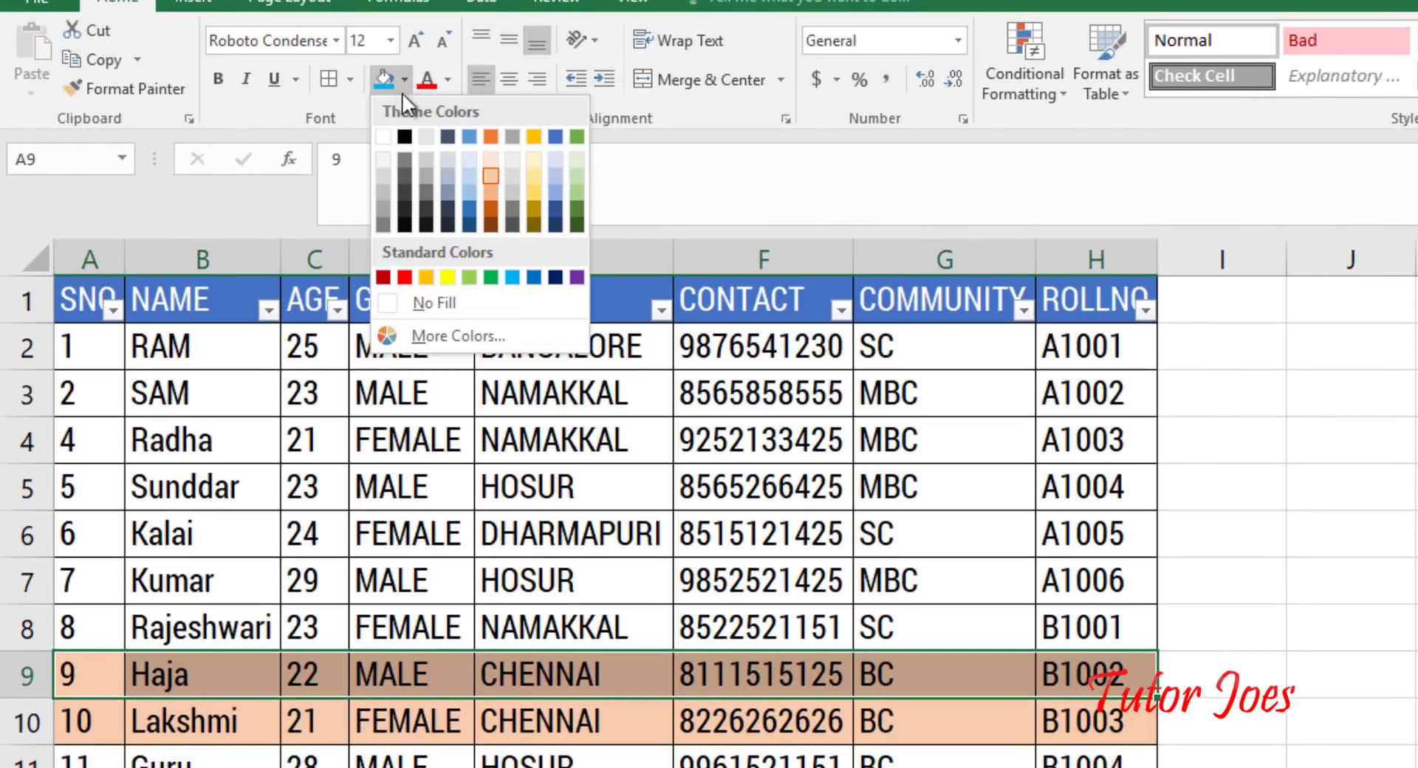
{"action": "left_click", "coordinate": [741, 510]}
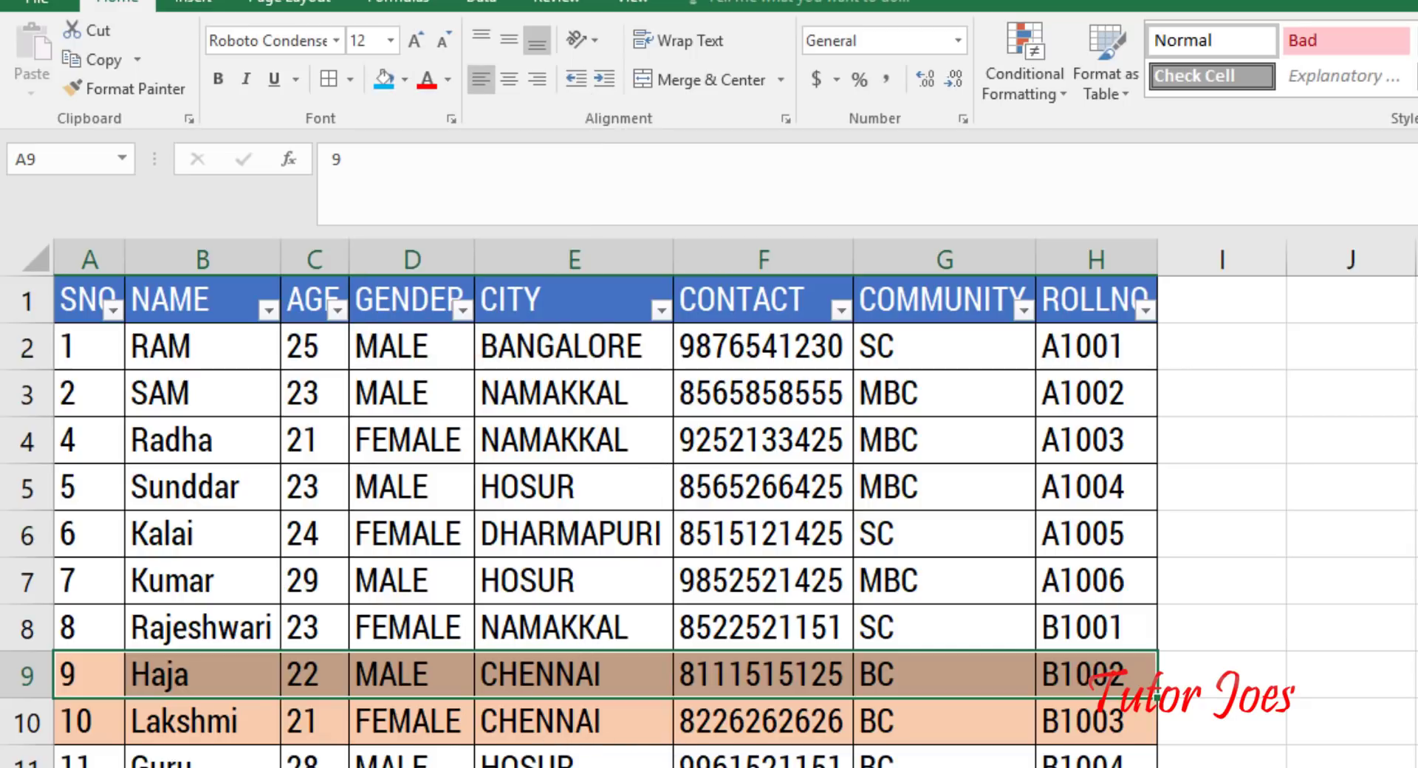
{"action": "left_click", "coordinate": [598, 336]}
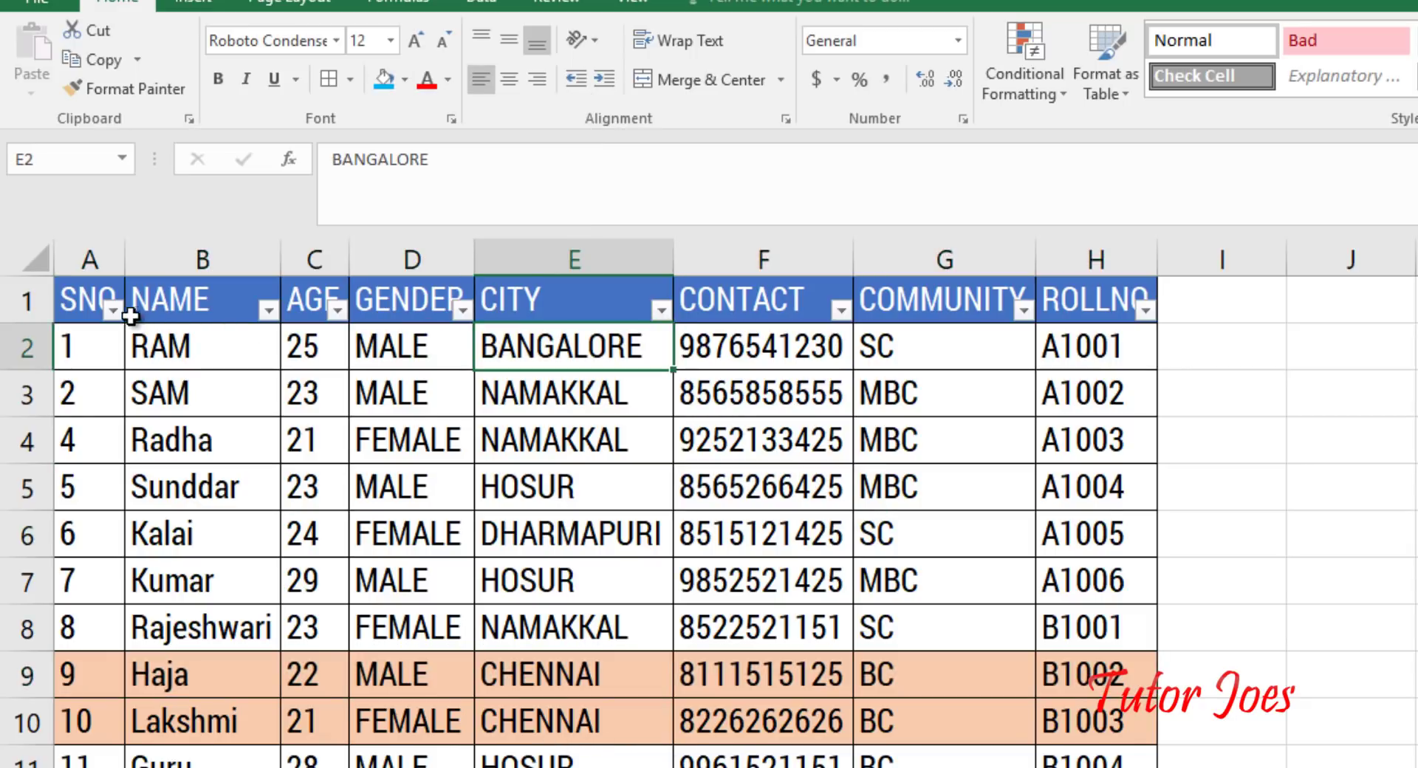
{"action": "left_click", "coordinate": [661, 310]}
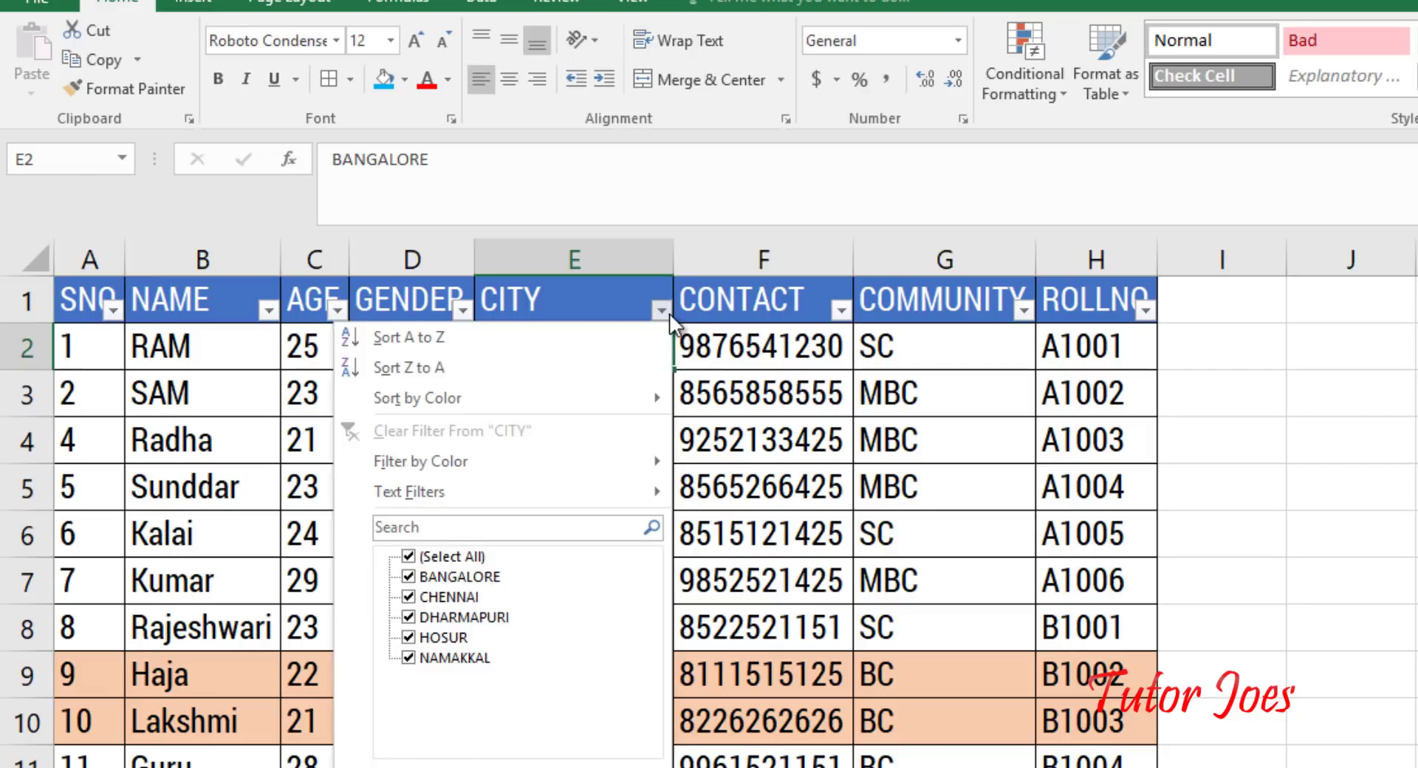
{"action": "mouse_move", "coordinate": [633, 454]}
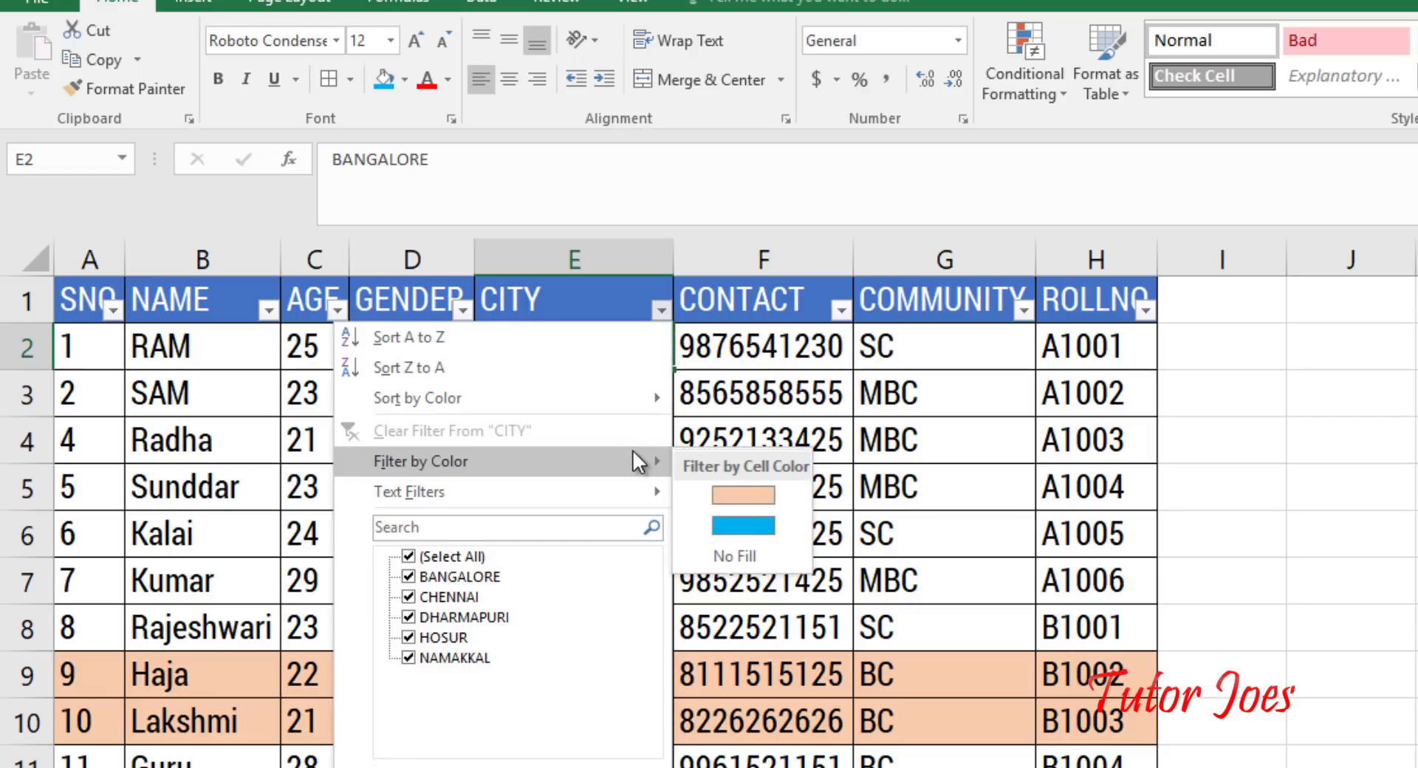
{"action": "left_click", "coordinate": [731, 494]}
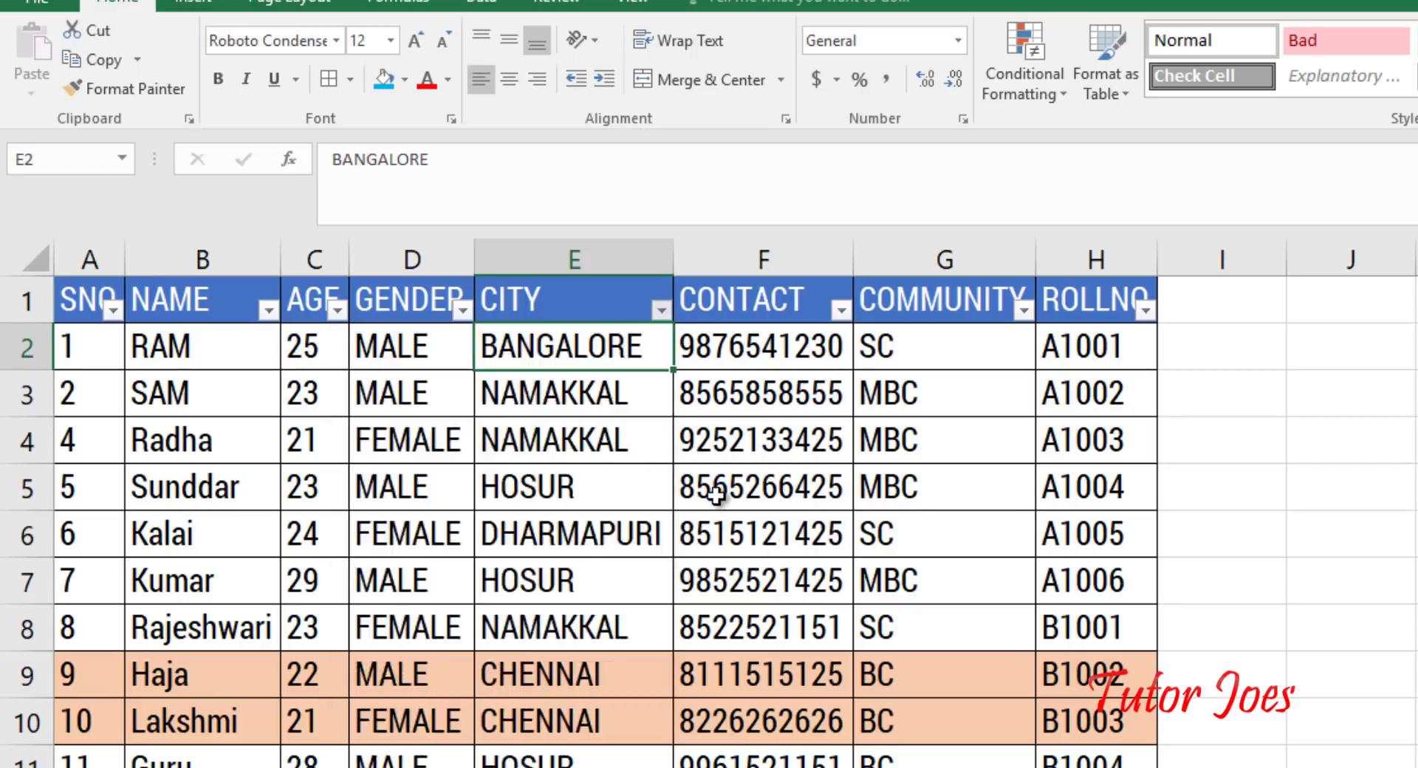
{"action": "left_click", "coordinate": [661, 310]}
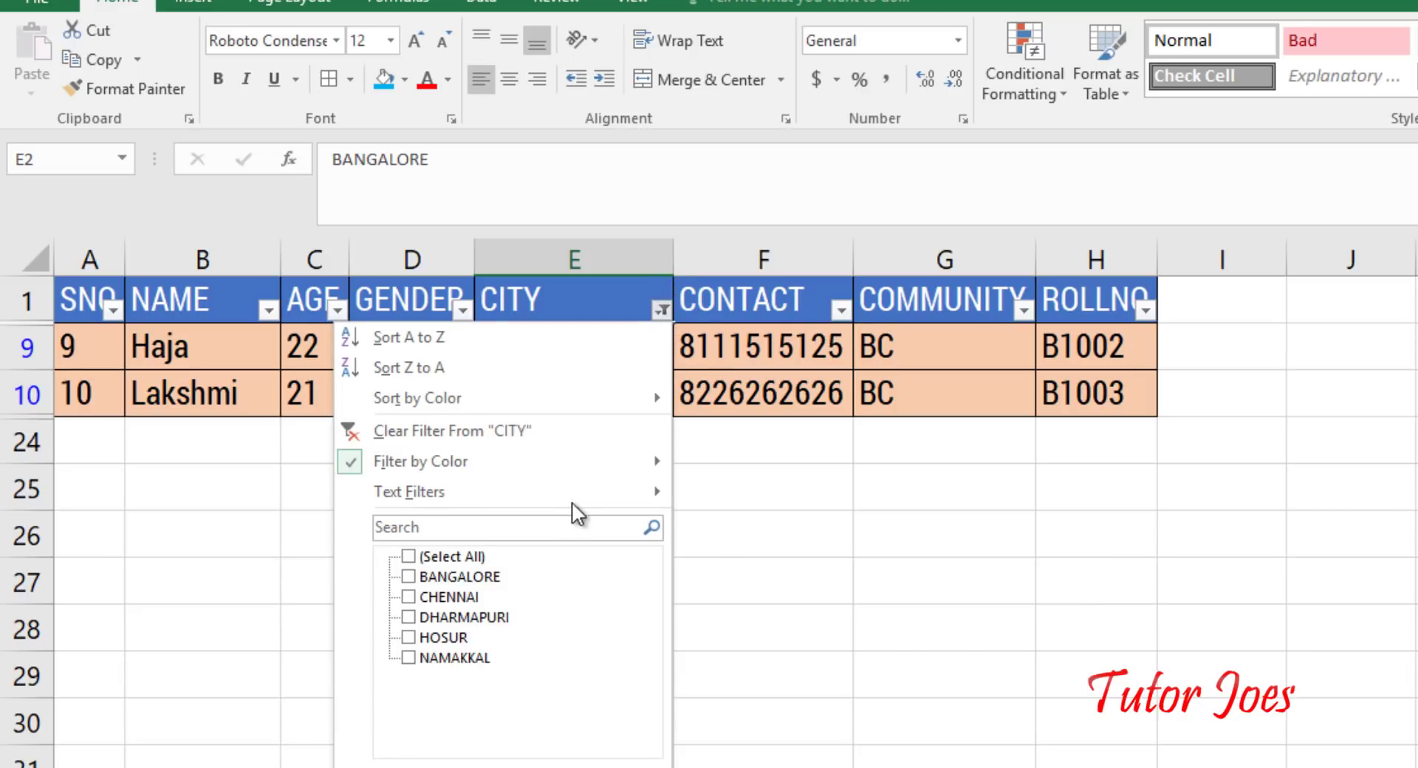
{"action": "mouse_move", "coordinate": [622, 464]}
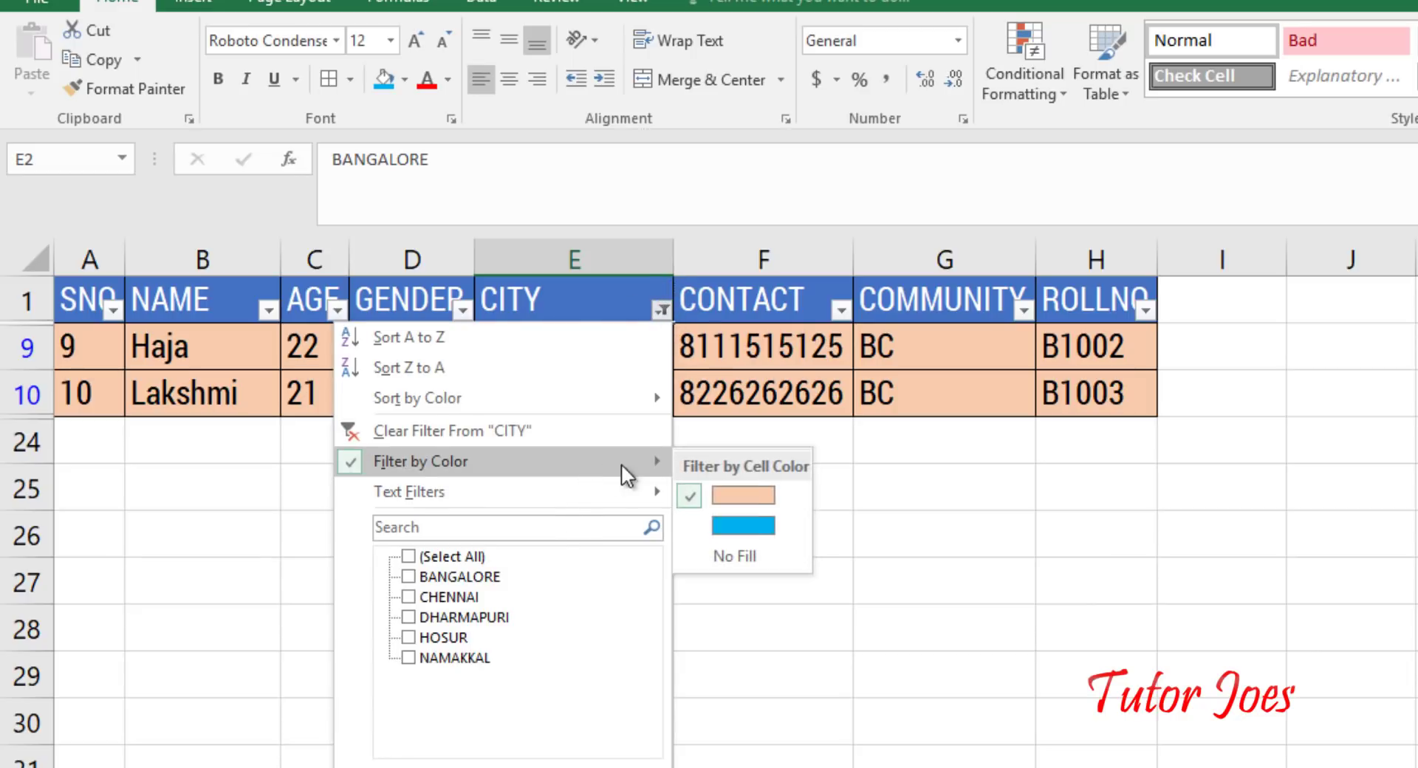
{"action": "left_click", "coordinate": [723, 525]}
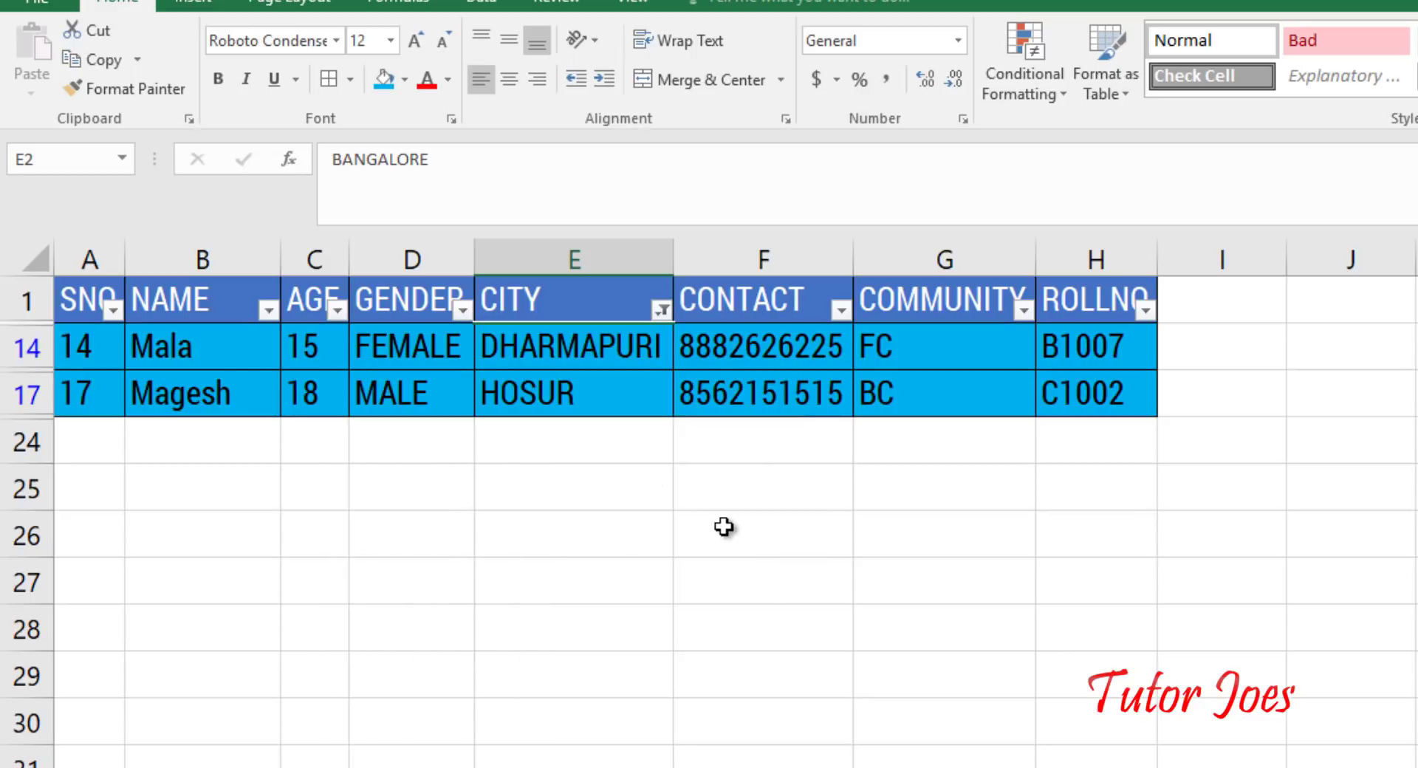
{"action": "left_click", "coordinate": [661, 310]}
{"action": "mouse_move", "coordinate": [511, 452]}
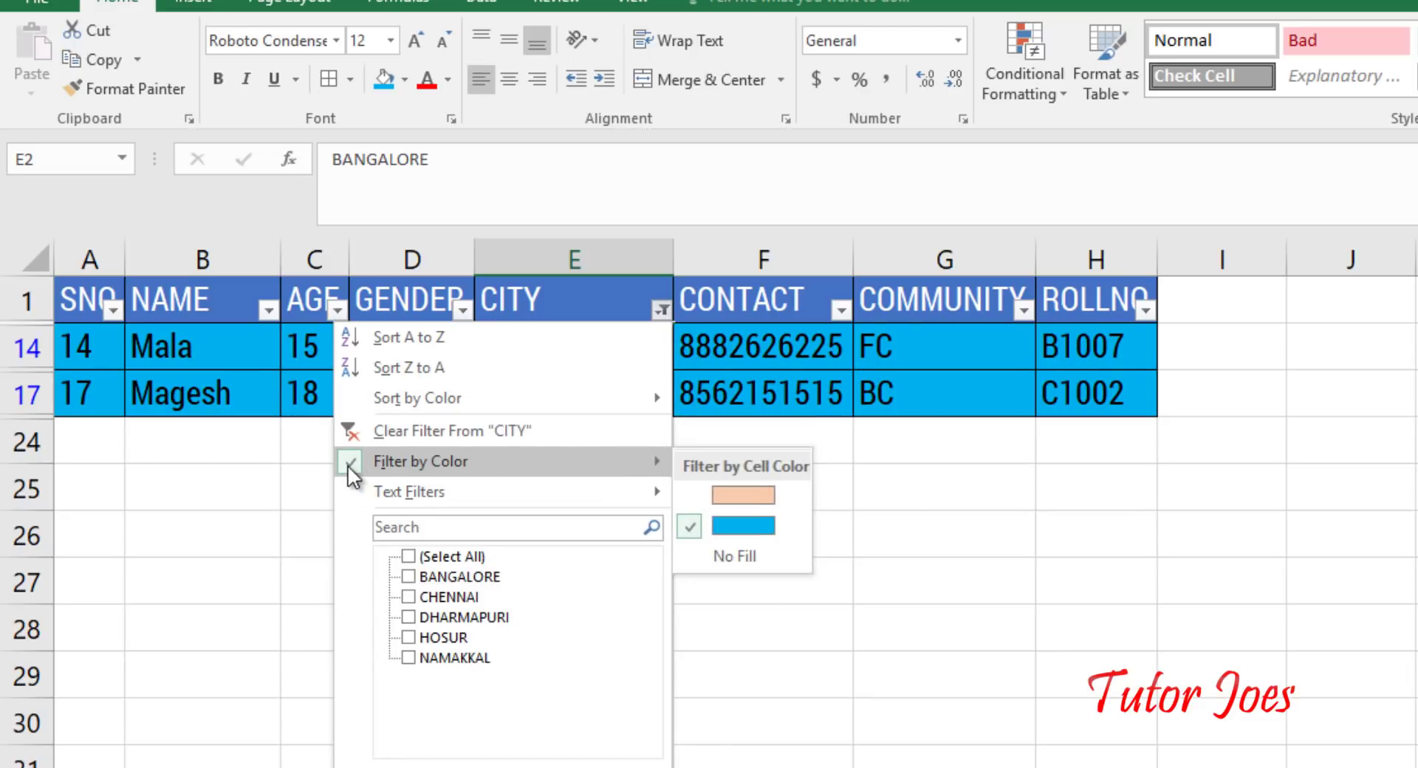
{"action": "left_click", "coordinate": [715, 552]}
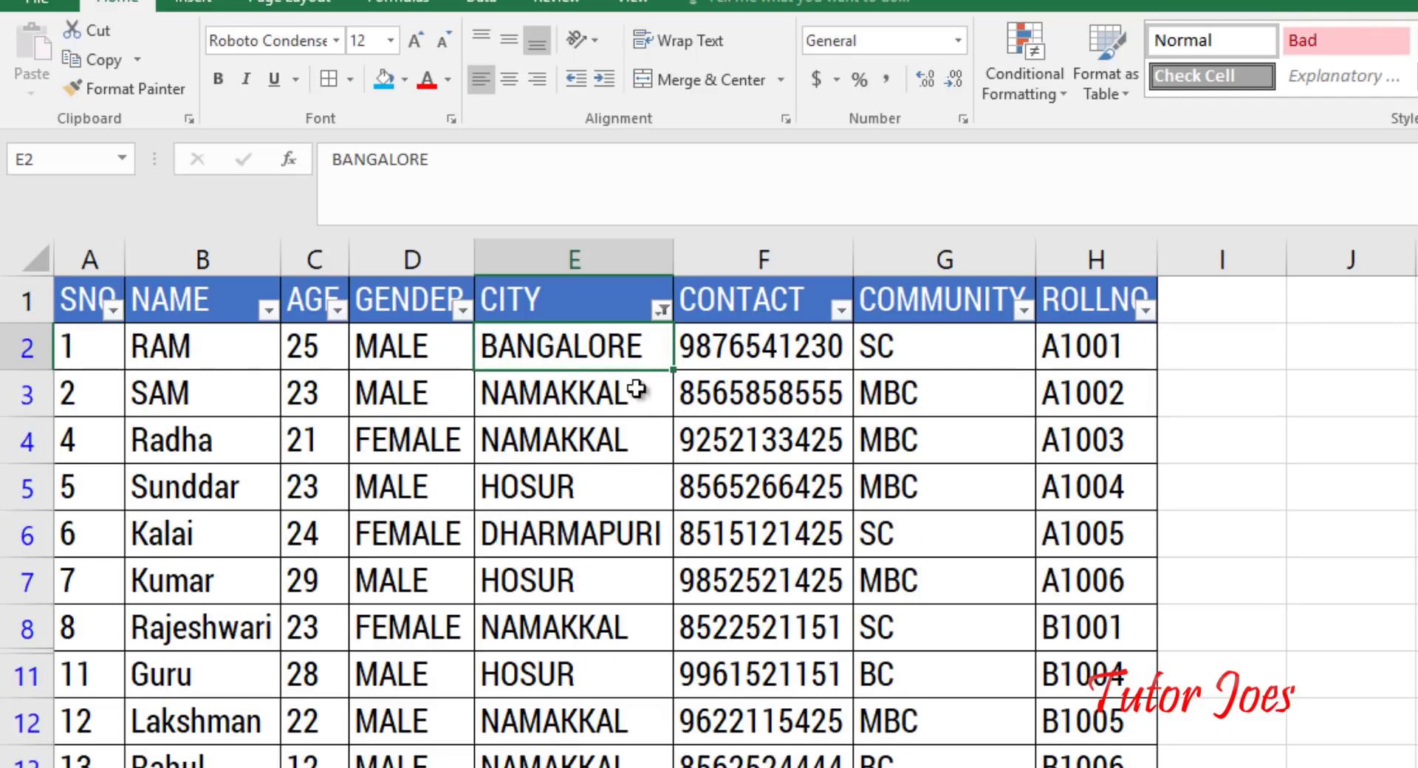
{"action": "left_click", "coordinate": [662, 313]}
{"action": "mouse_move", "coordinate": [631, 463]}
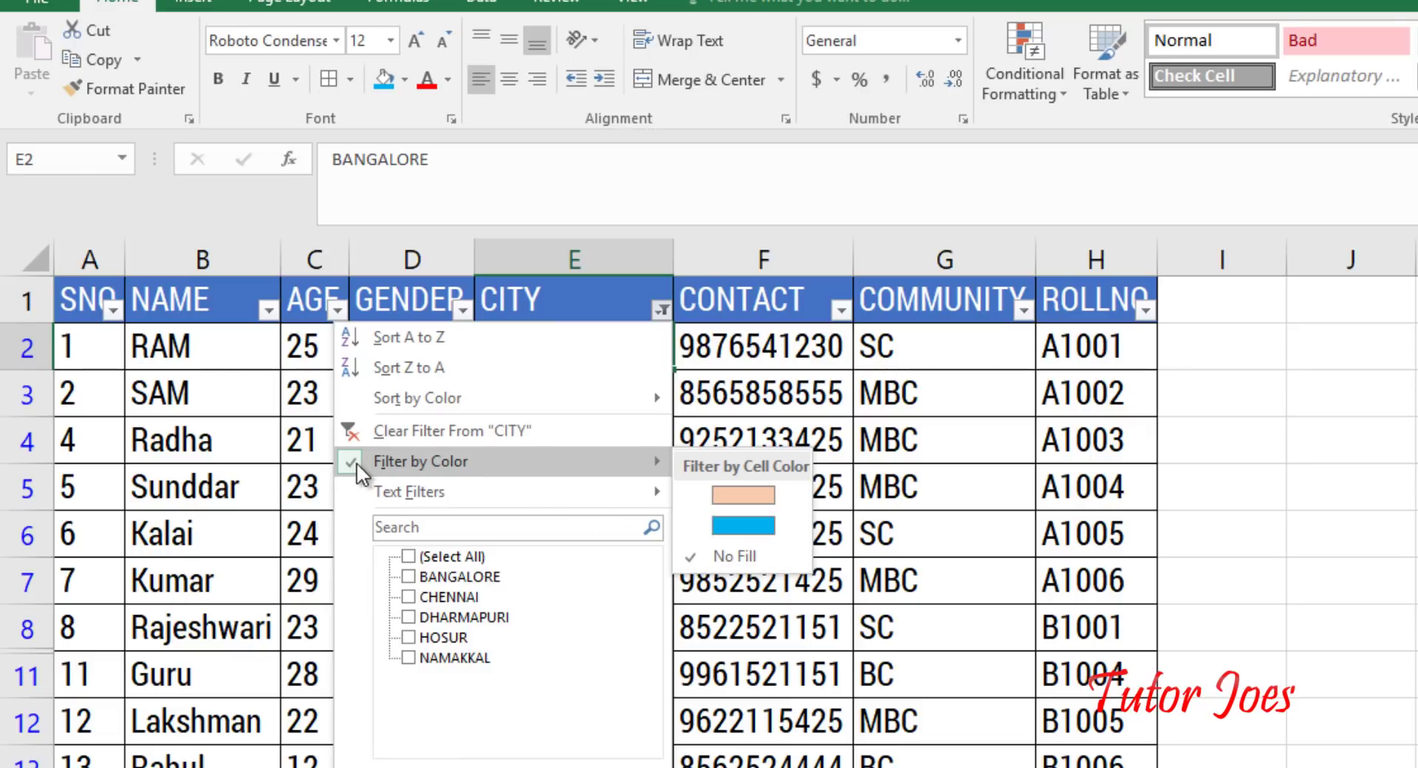
{"action": "left_click", "coordinate": [545, 421]}
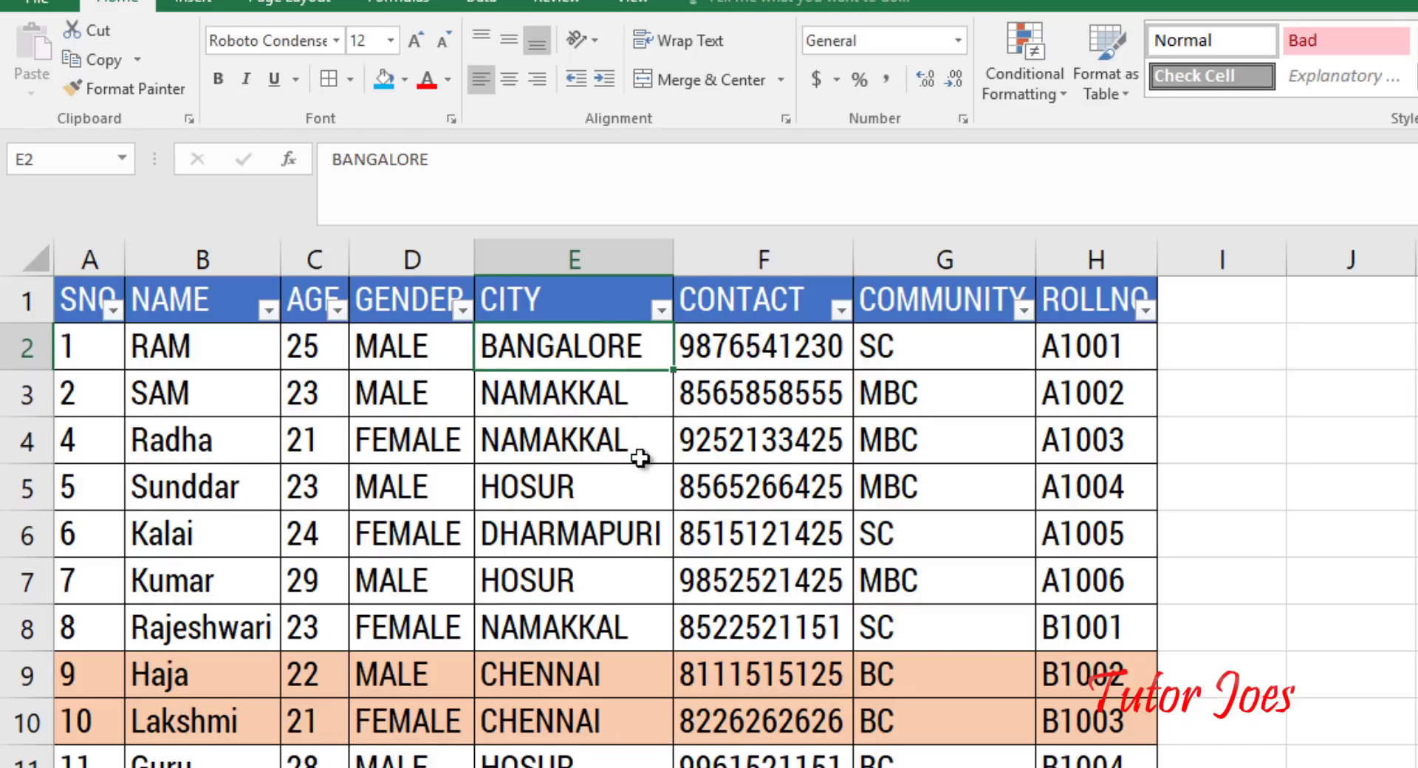
{"action": "scroll", "coordinate": [634, 487], "scroll_direction": "down", "scroll_amount": 6}
{"action": "scroll", "coordinate": [634, 503], "scroll_direction": "up", "scroll_amount": 6}
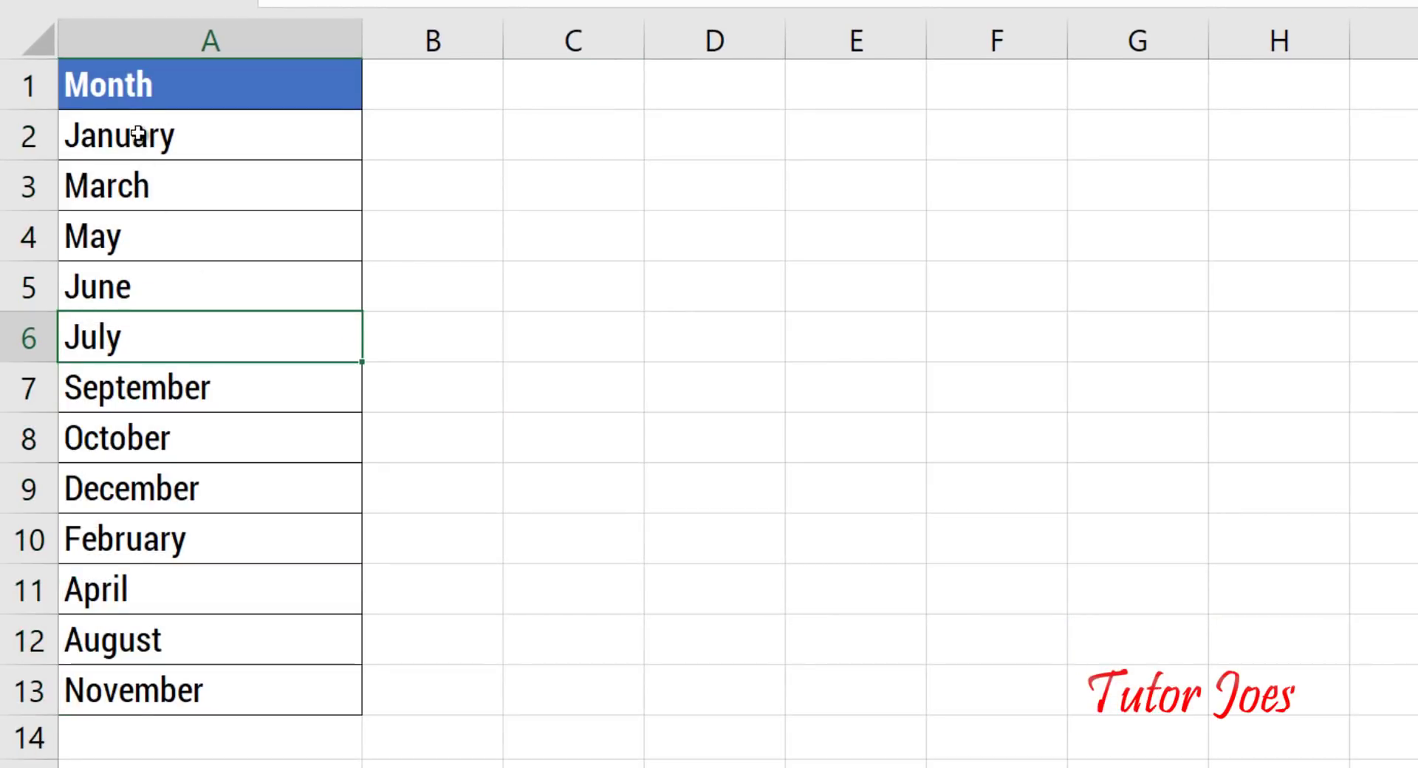
Step: Select the twelve month names in A2:A13 of the Month list
{"action": "left_click", "coordinate": [138, 134]}
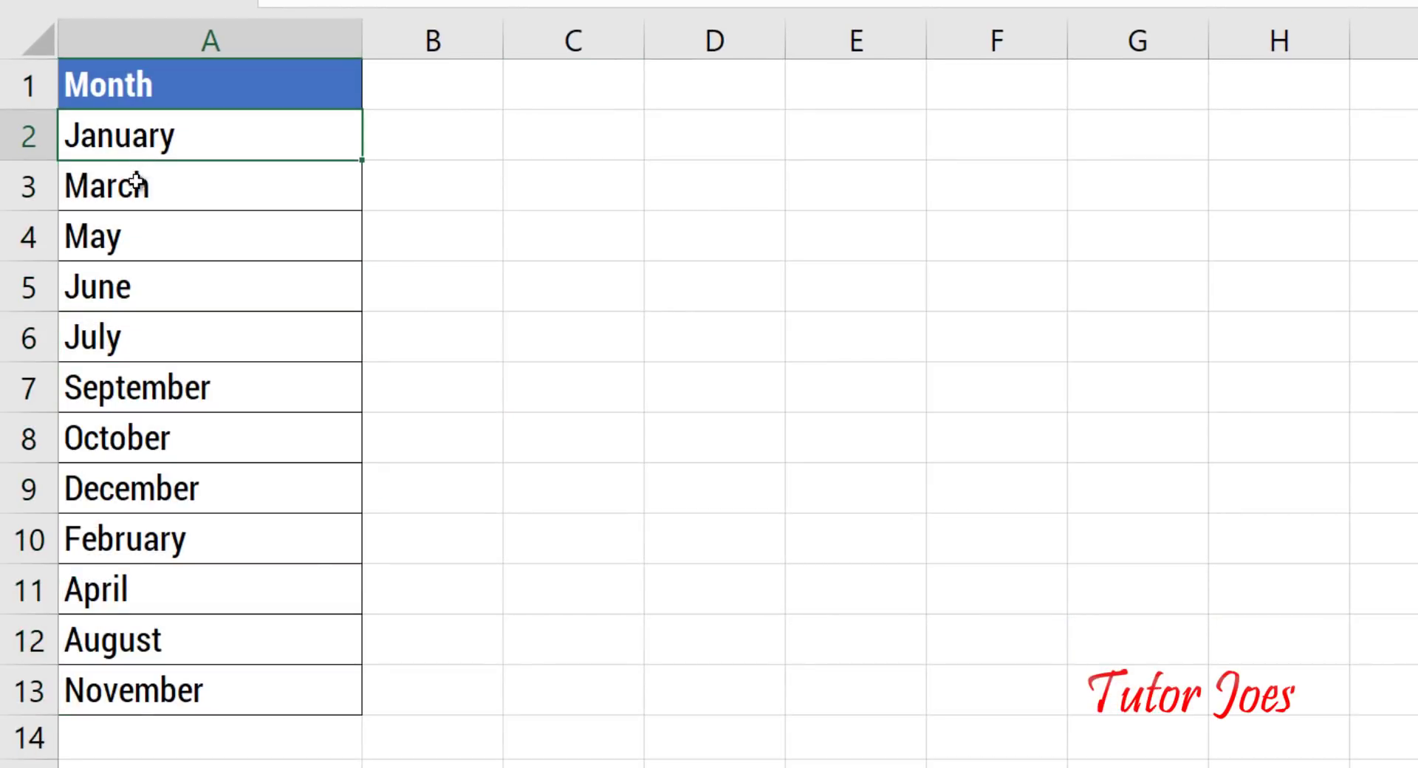
{"action": "left_click", "coordinate": [137, 194]}
{"action": "left_click", "coordinate": [134, 238]}
{"action": "left_click_drag", "start_coordinate": [172, 135], "coordinate": [166, 678]}
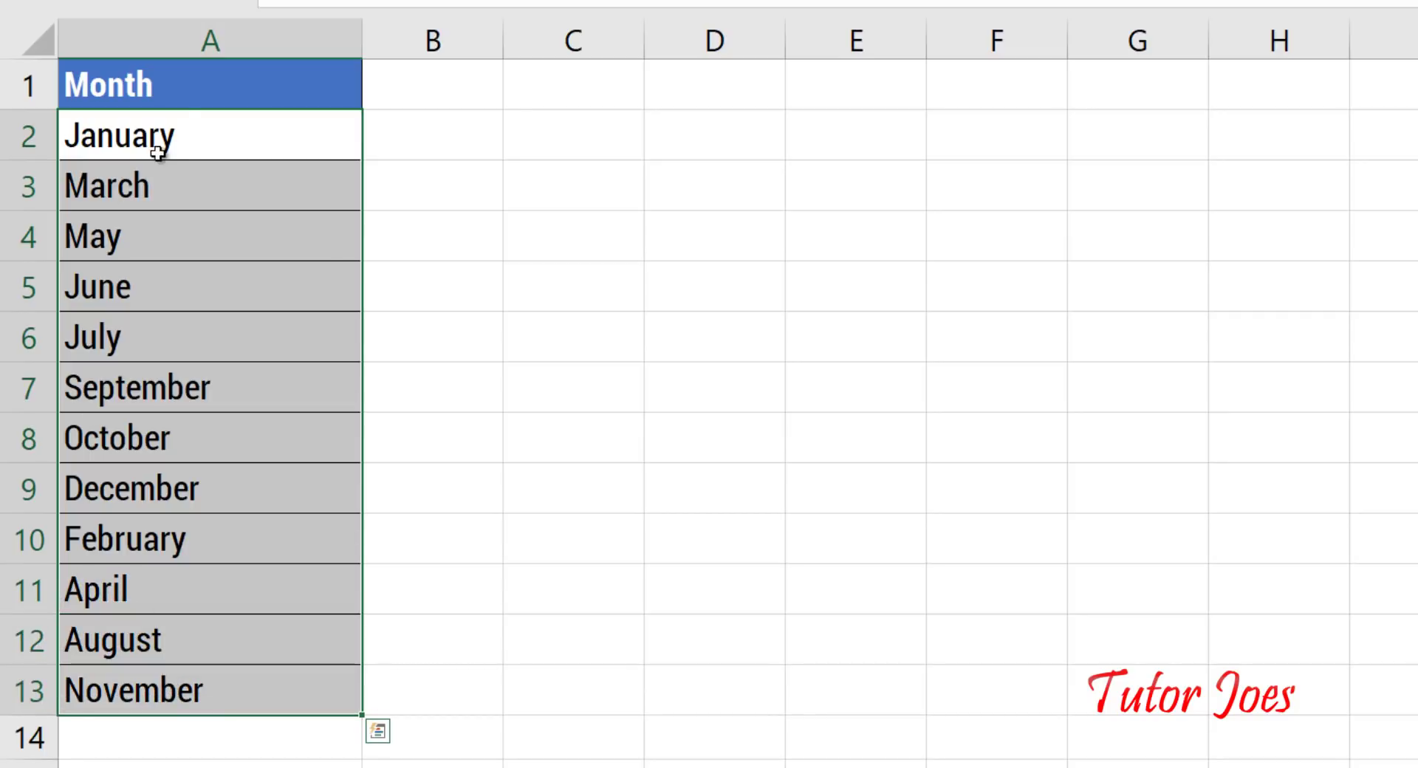
Step: Select Month header A1 and turn on filtering for the list
{"action": "left_click", "coordinate": [193, 69]}
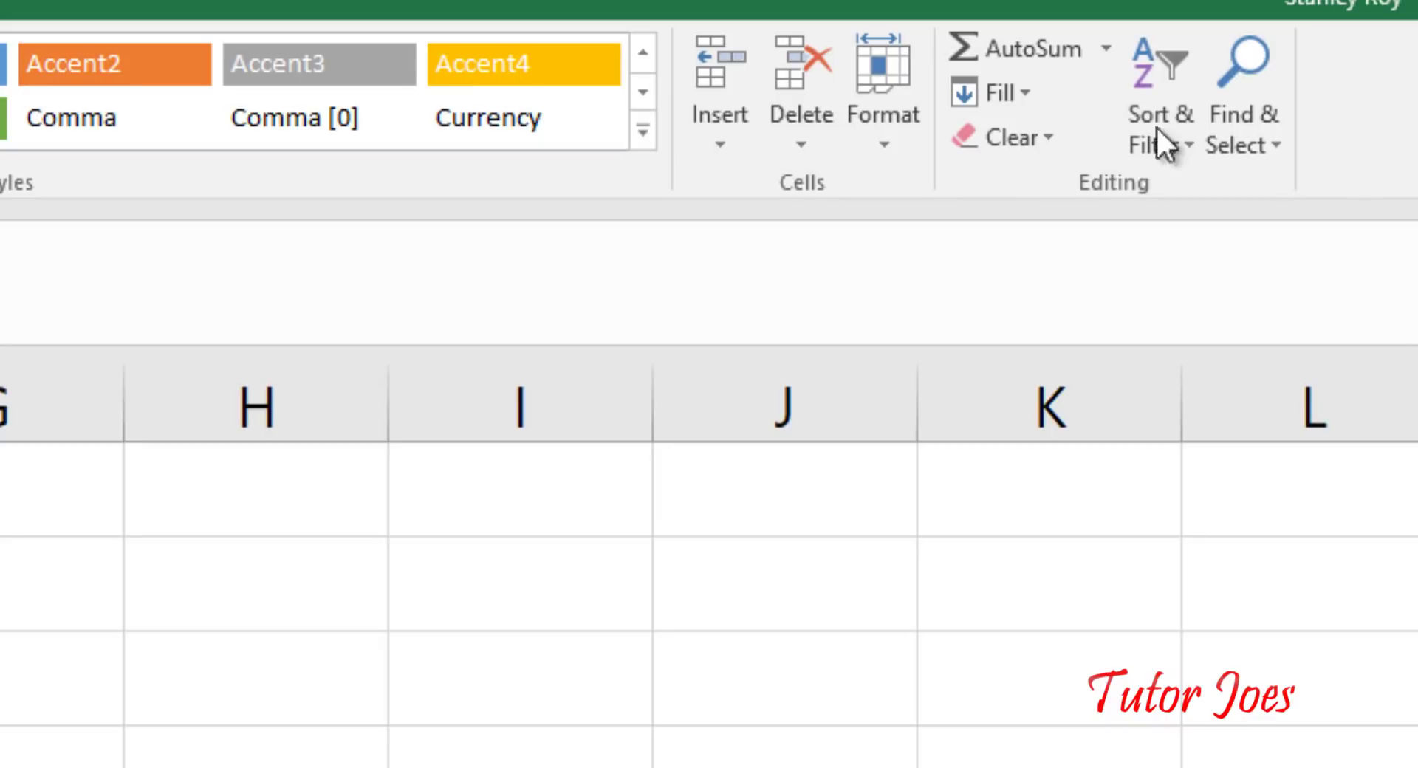
{"action": "left_click", "coordinate": [1142, 55]}
{"action": "left_click", "coordinate": [1211, 326]}
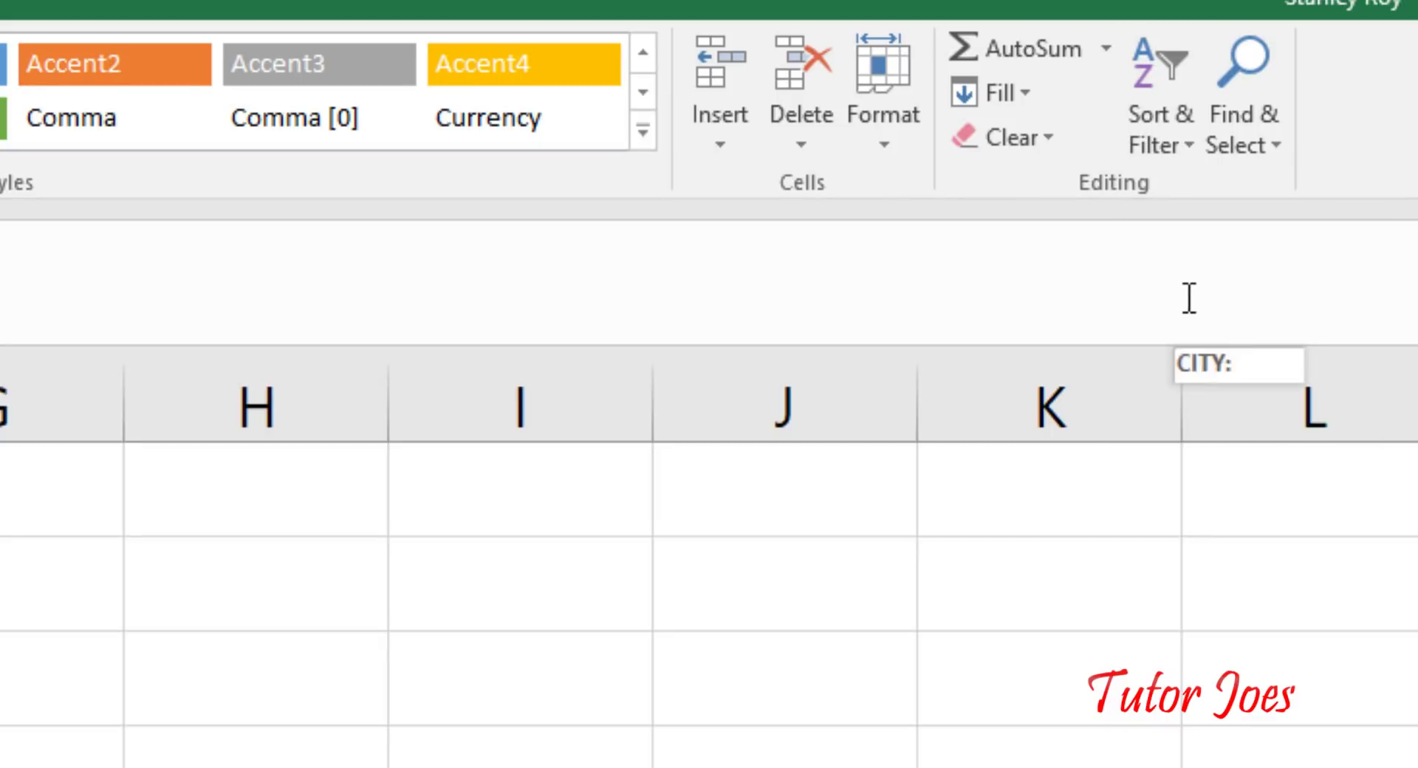
{"action": "left_click", "coordinate": [1161, 88]}
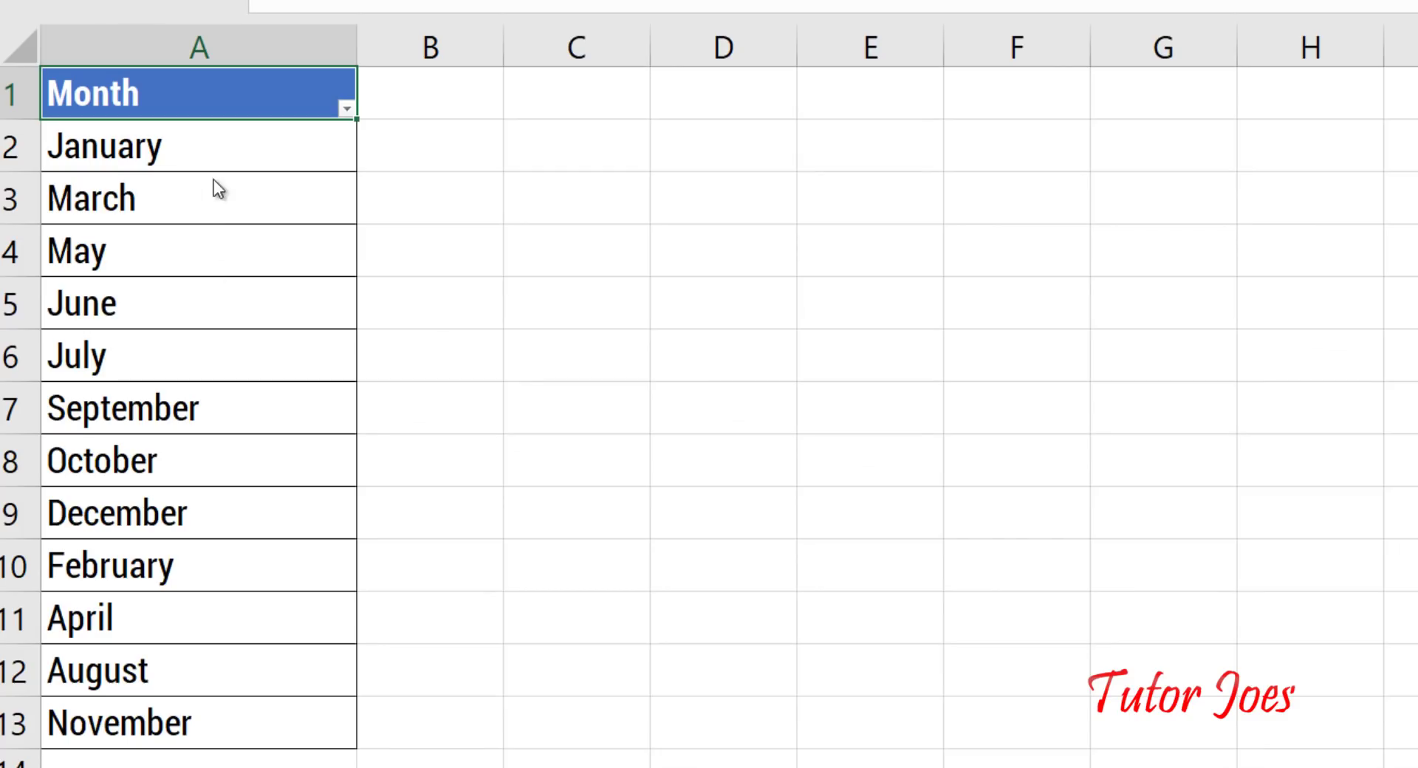
Step: Select column A and sort the months A to Z, then Z to A
{"action": "left_click", "coordinate": [251, 56]}
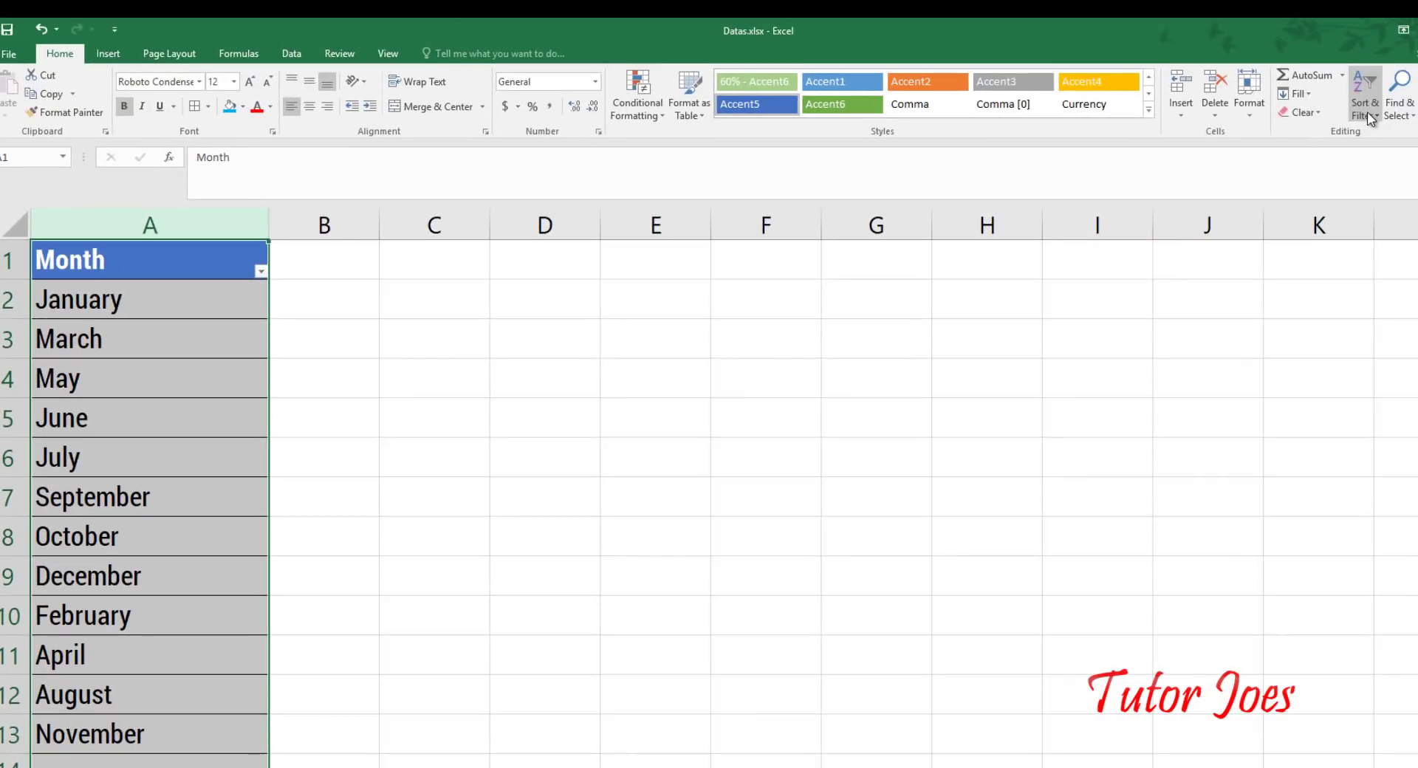
{"action": "left_click", "coordinate": [1368, 112]}
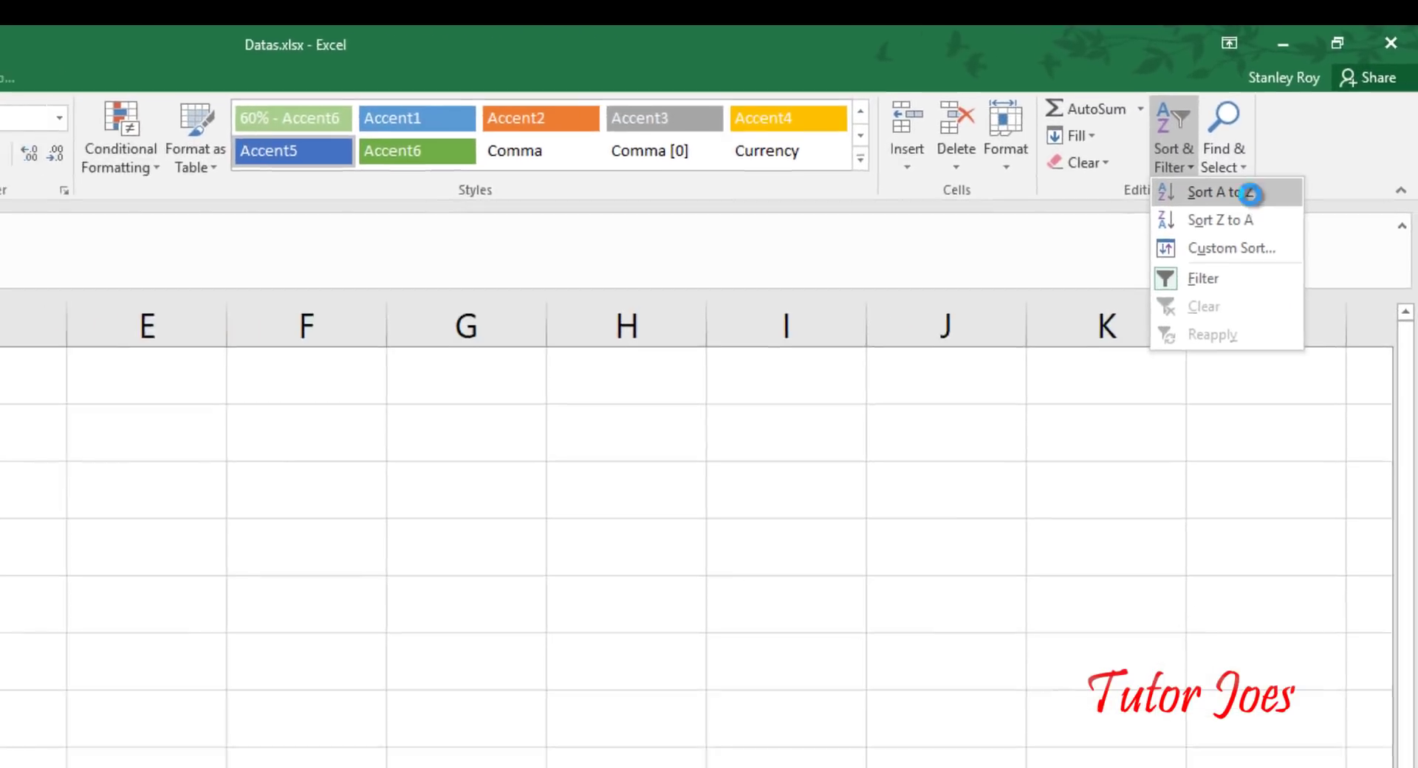
{"action": "left_click", "coordinate": [1250, 193]}
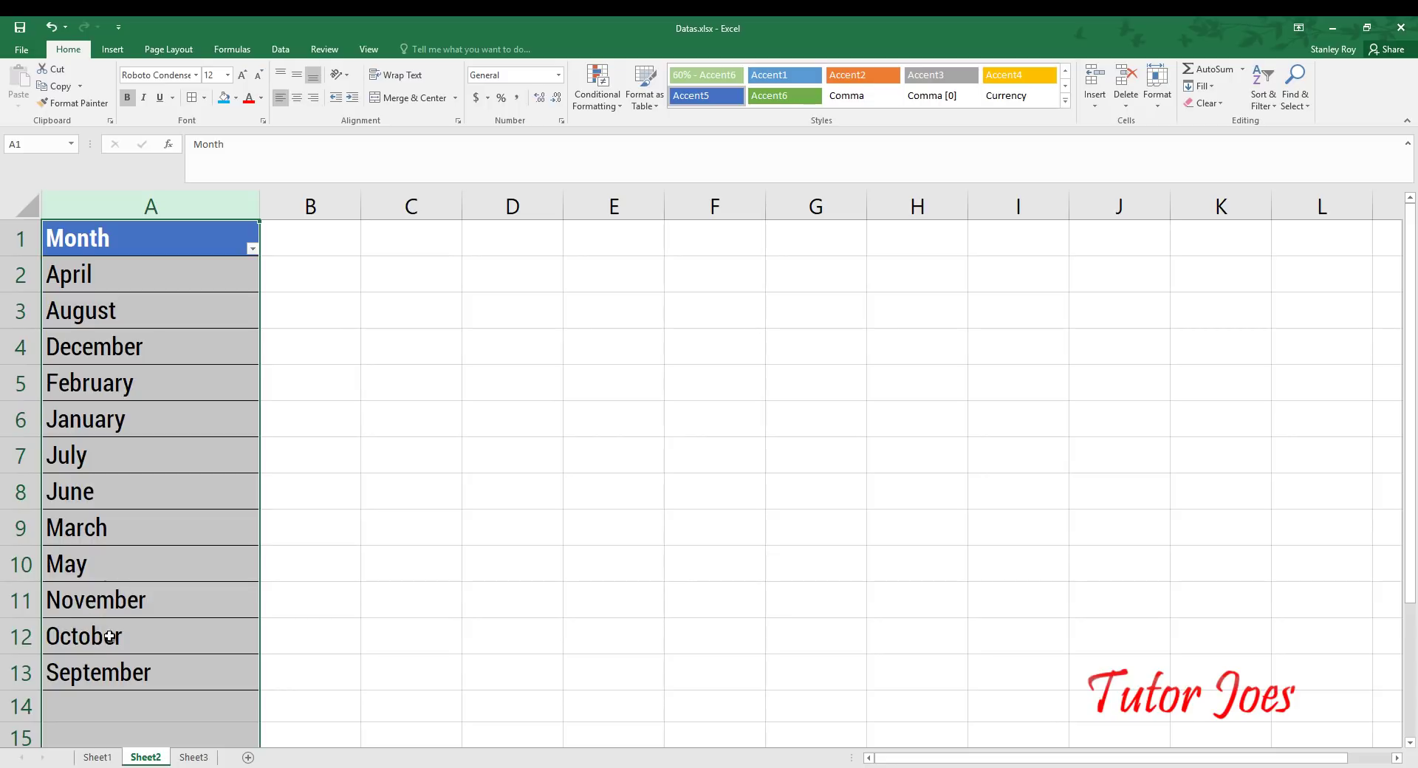
{"action": "left_click", "coordinate": [1263, 85]}
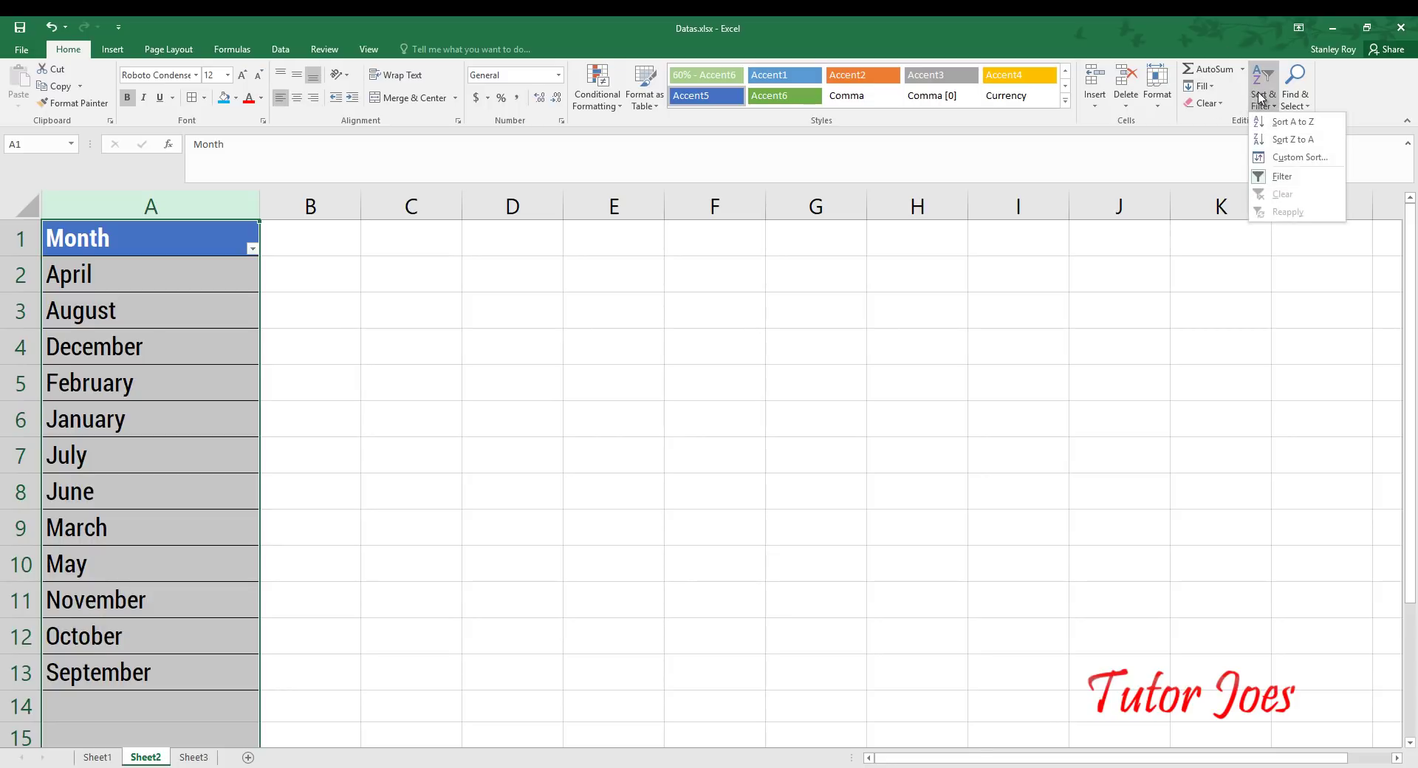
{"action": "left_click", "coordinate": [1314, 139]}
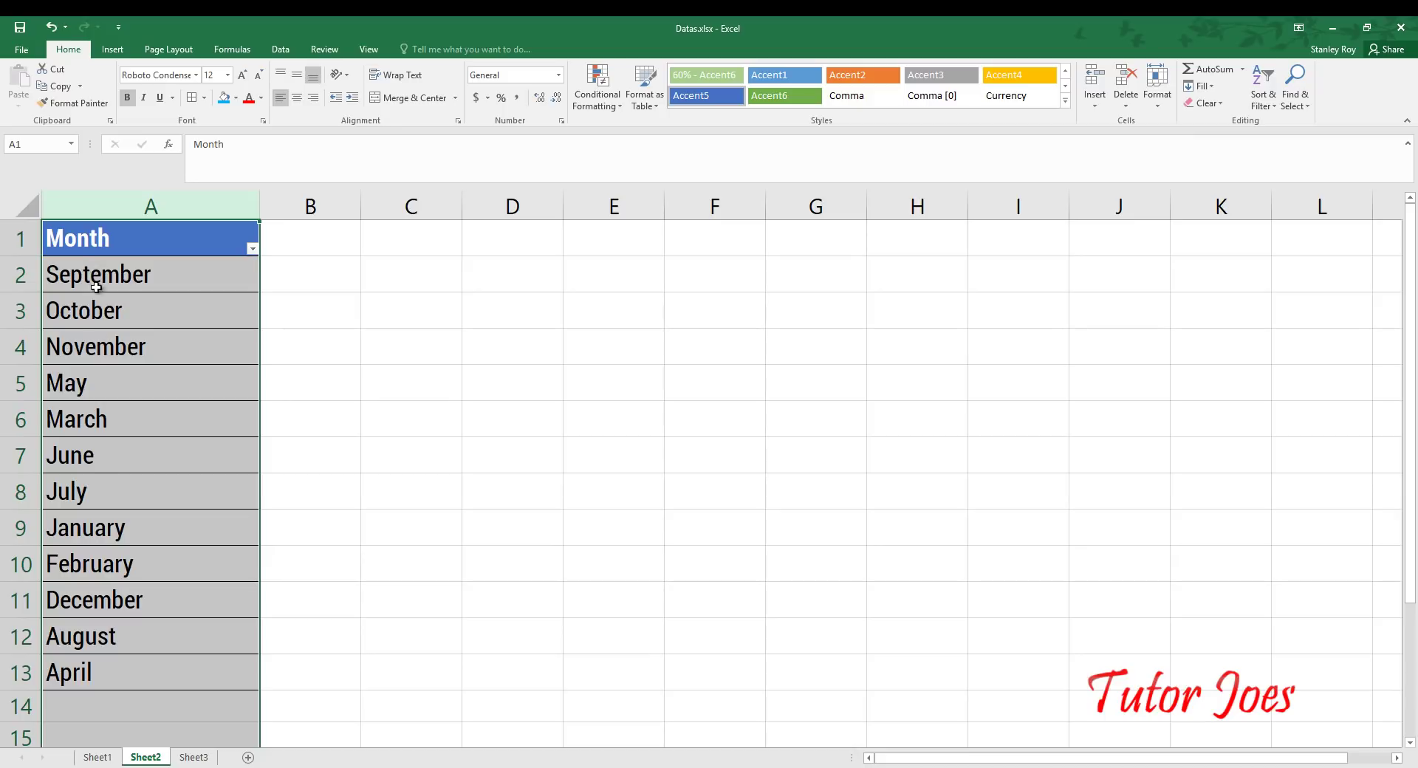
{"action": "left_click", "coordinate": [1263, 92]}
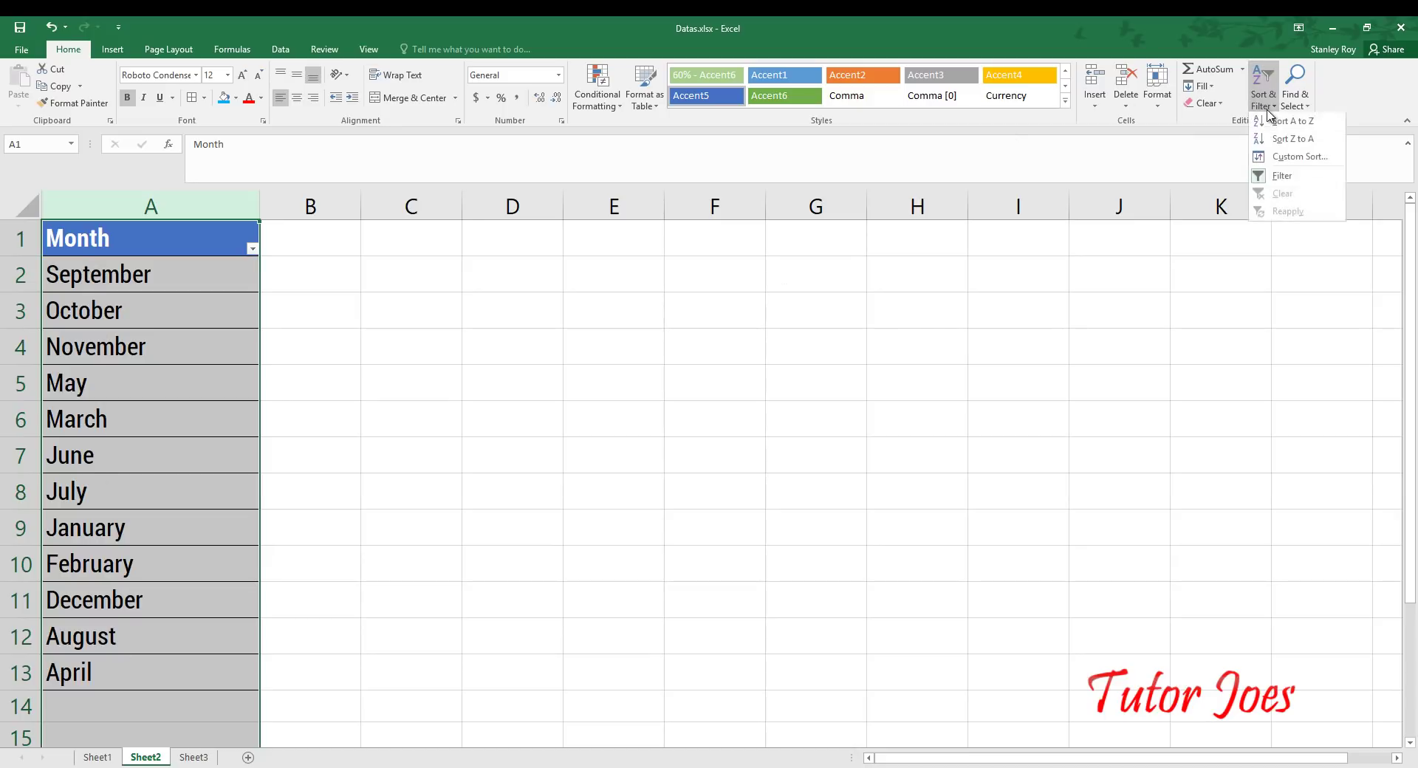
Step: Custom-sort the months using the January, February, March custom list
{"action": "left_click", "coordinate": [1303, 156]}
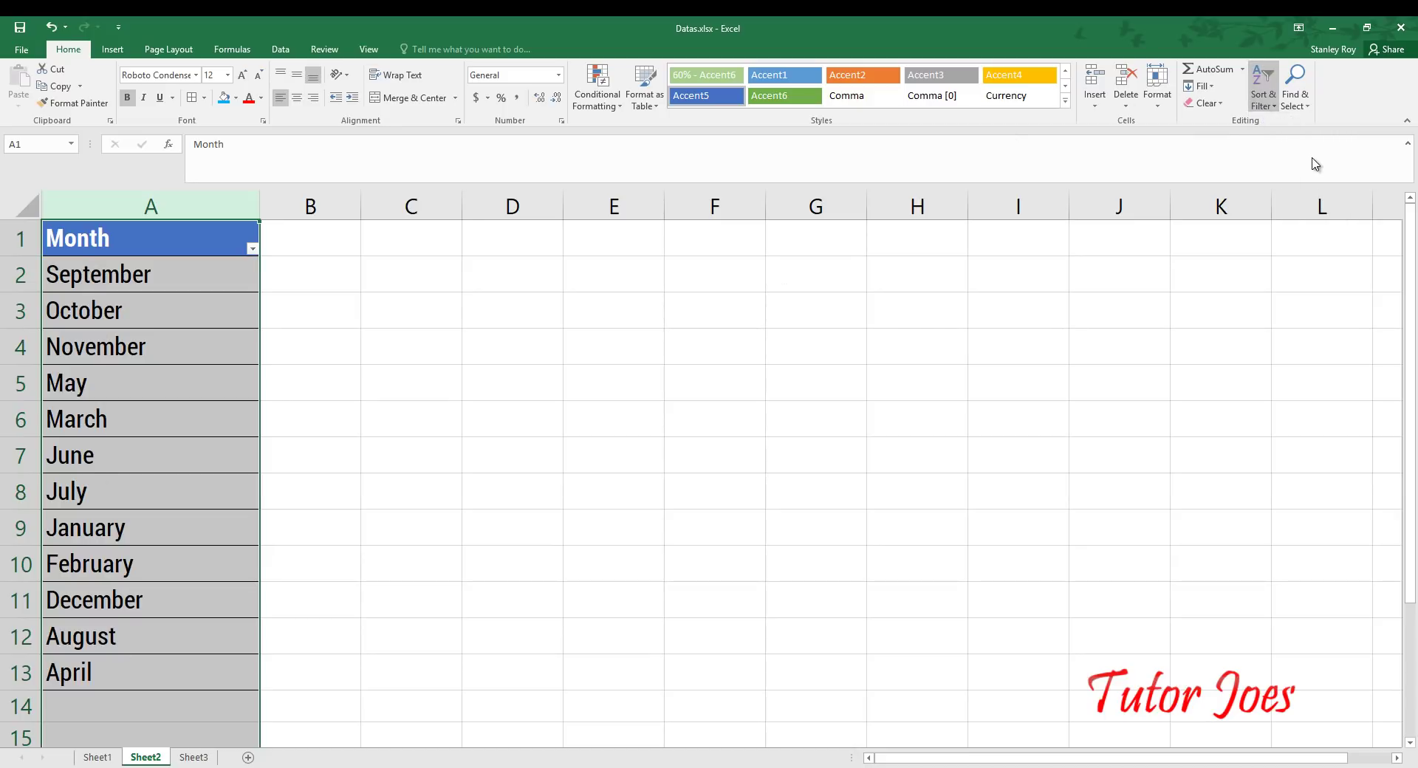
{"action": "left_click", "coordinate": [775, 332]}
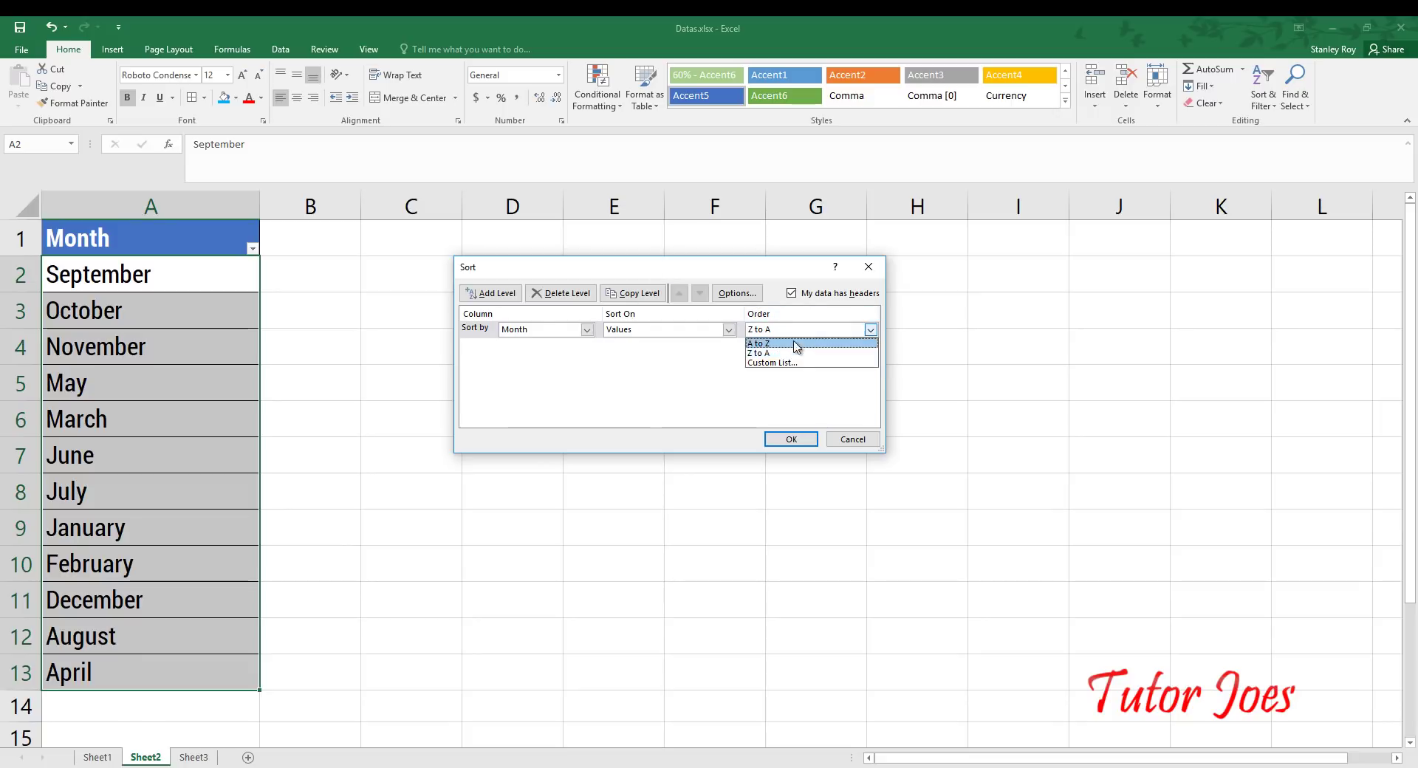
{"action": "left_click", "coordinate": [796, 353]}
{"action": "left_click", "coordinate": [781, 334]}
{"action": "left_click", "coordinate": [786, 362]}
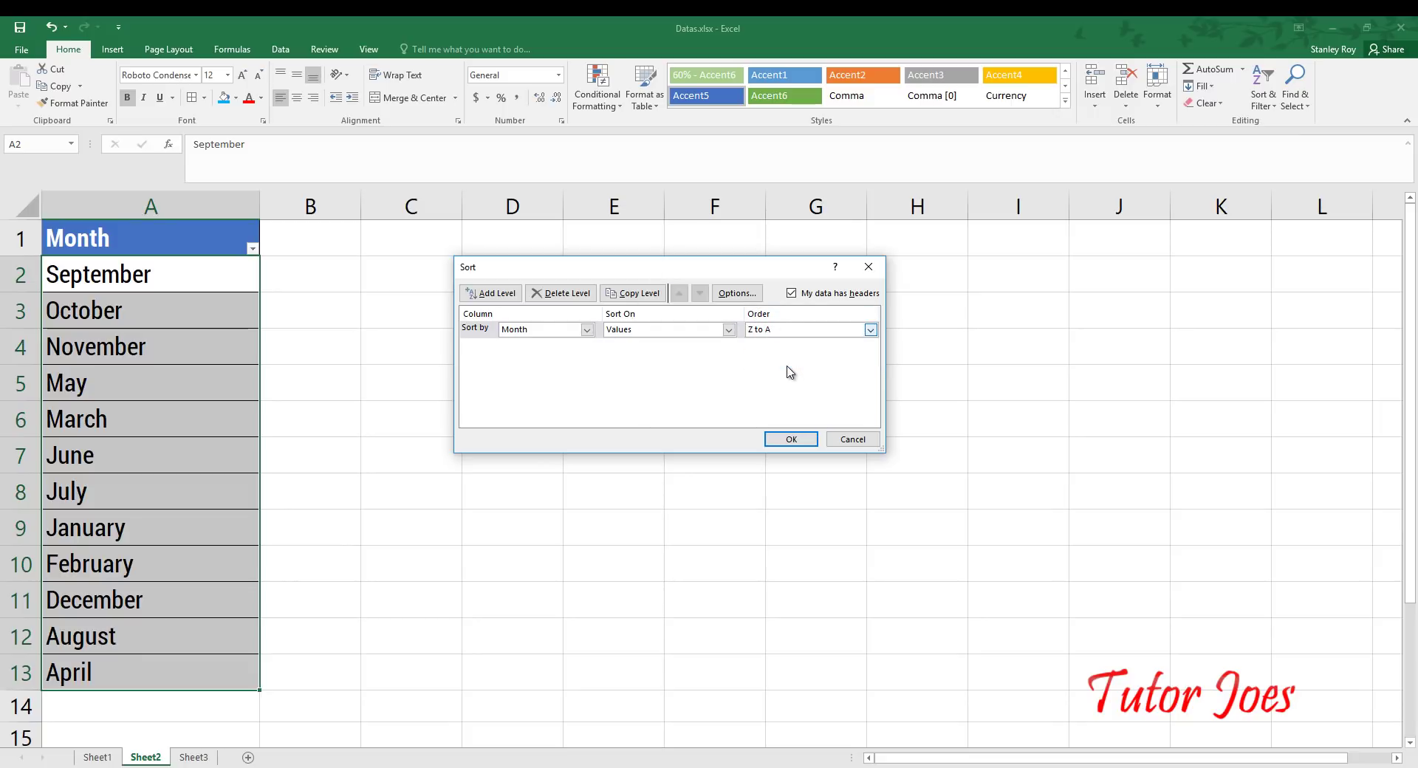
{"action": "left_click", "coordinate": [542, 313]}
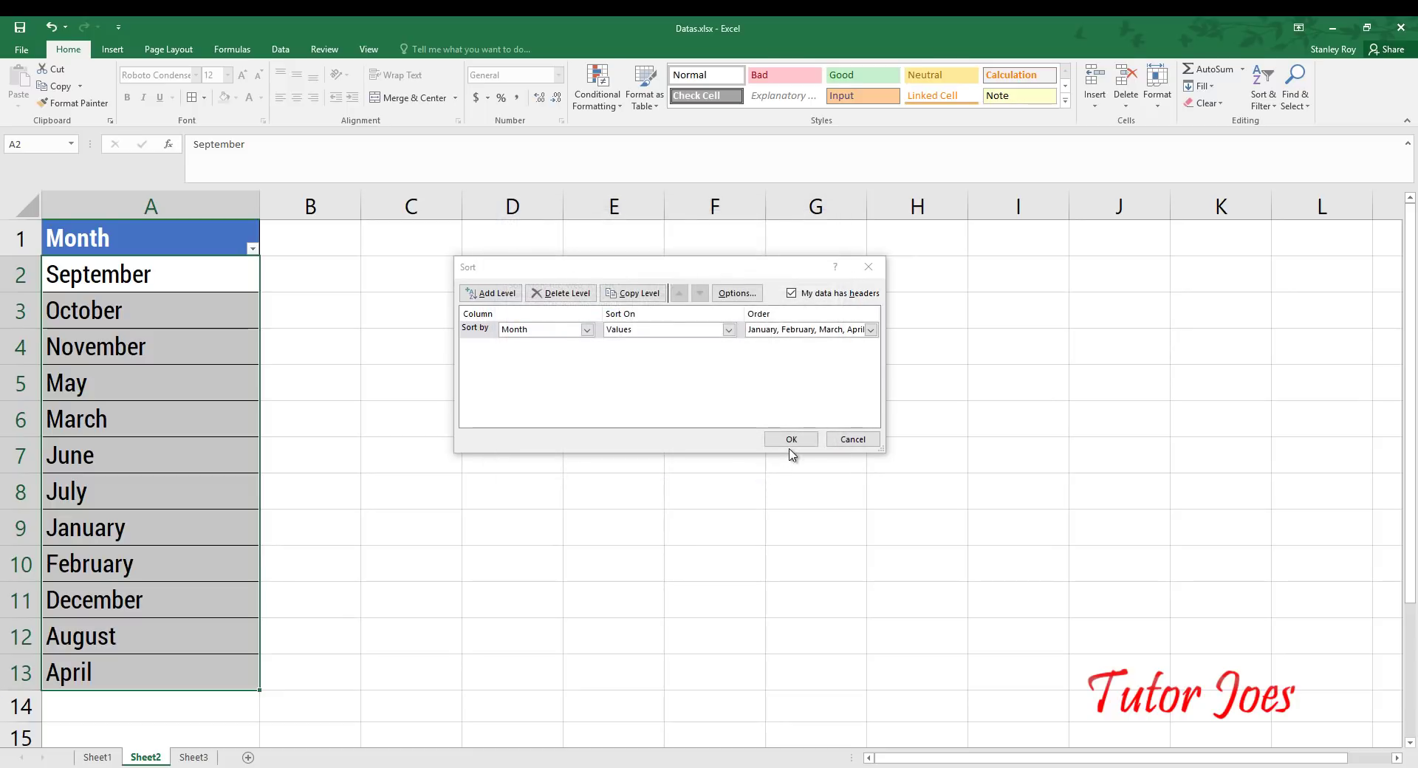
{"action": "left_click", "coordinate": [790, 440]}
Step: Check the sorted months, then switch to Sheet3 with the day names
{"action": "left_click", "coordinate": [147, 285]}
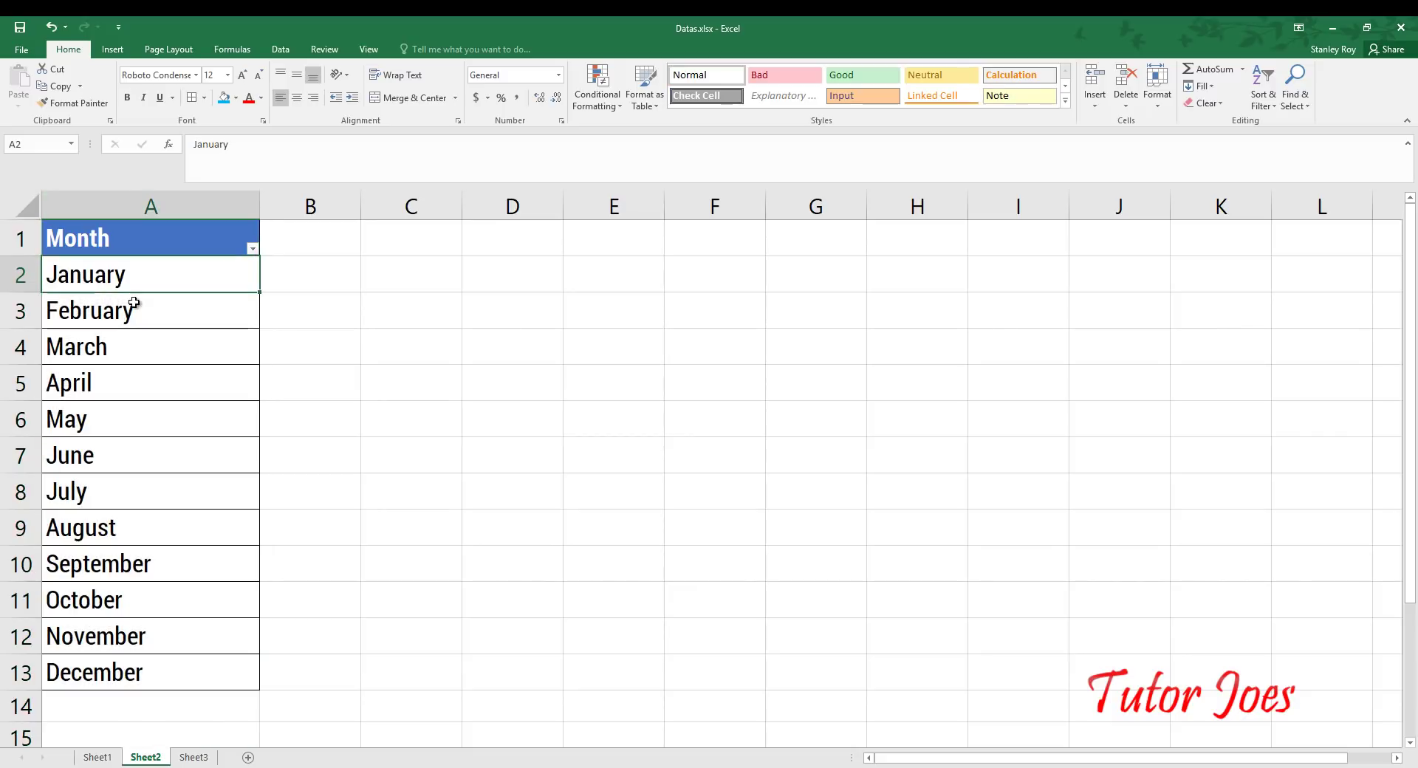
{"action": "left_click", "coordinate": [136, 309]}
{"action": "left_click", "coordinate": [124, 377]}
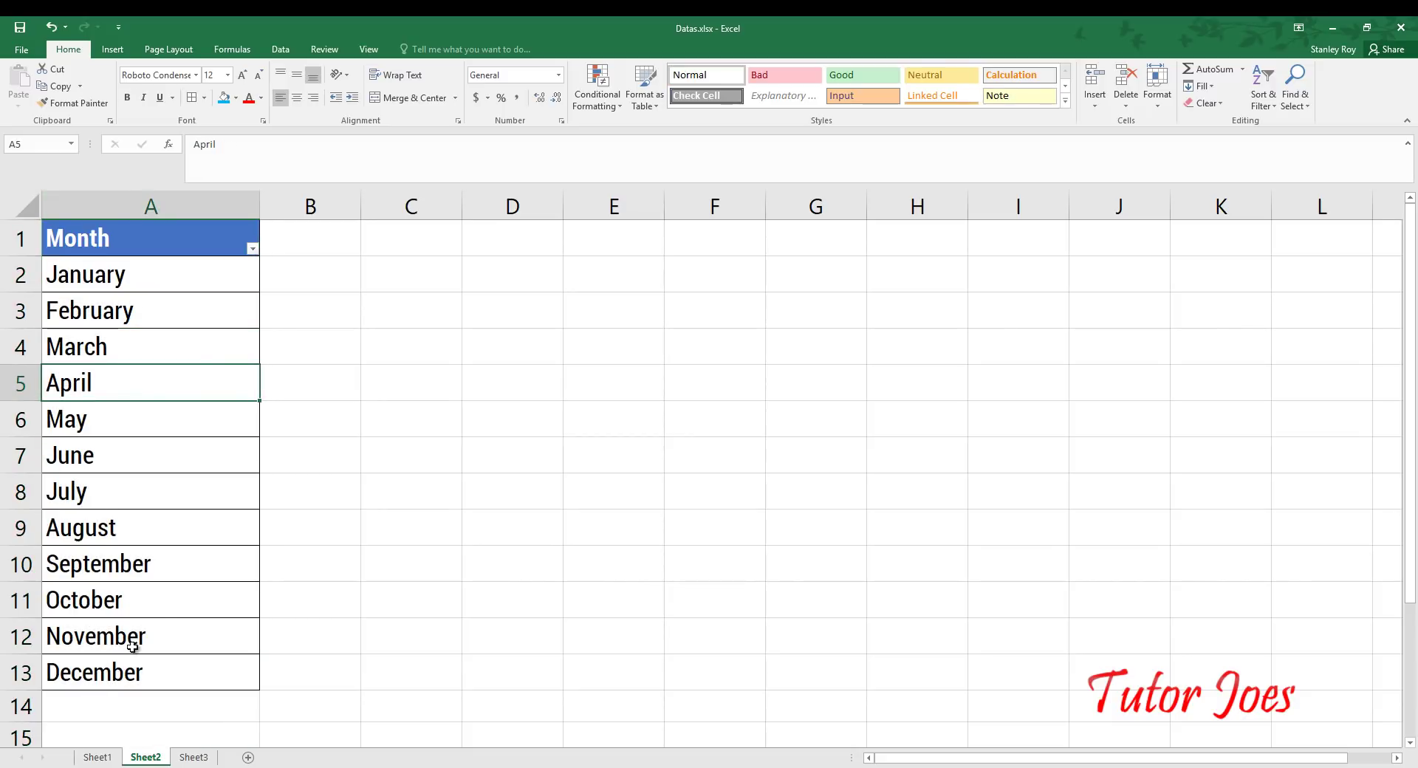
{"action": "left_click", "coordinate": [182, 760]}
Step: On the Days sheet, select the Days header and add filter arrows
{"action": "left_click", "coordinate": [122, 459]}
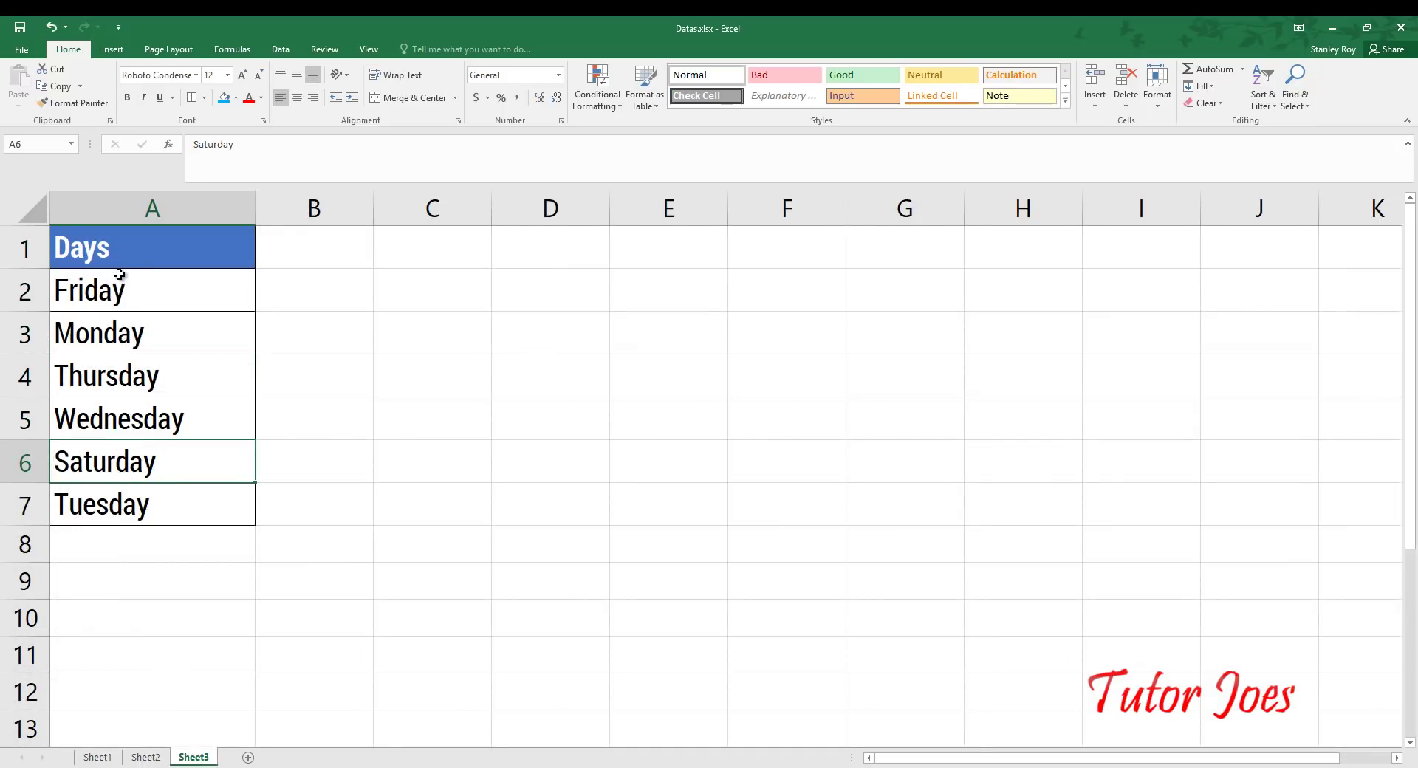
{"action": "left_click", "coordinate": [140, 260]}
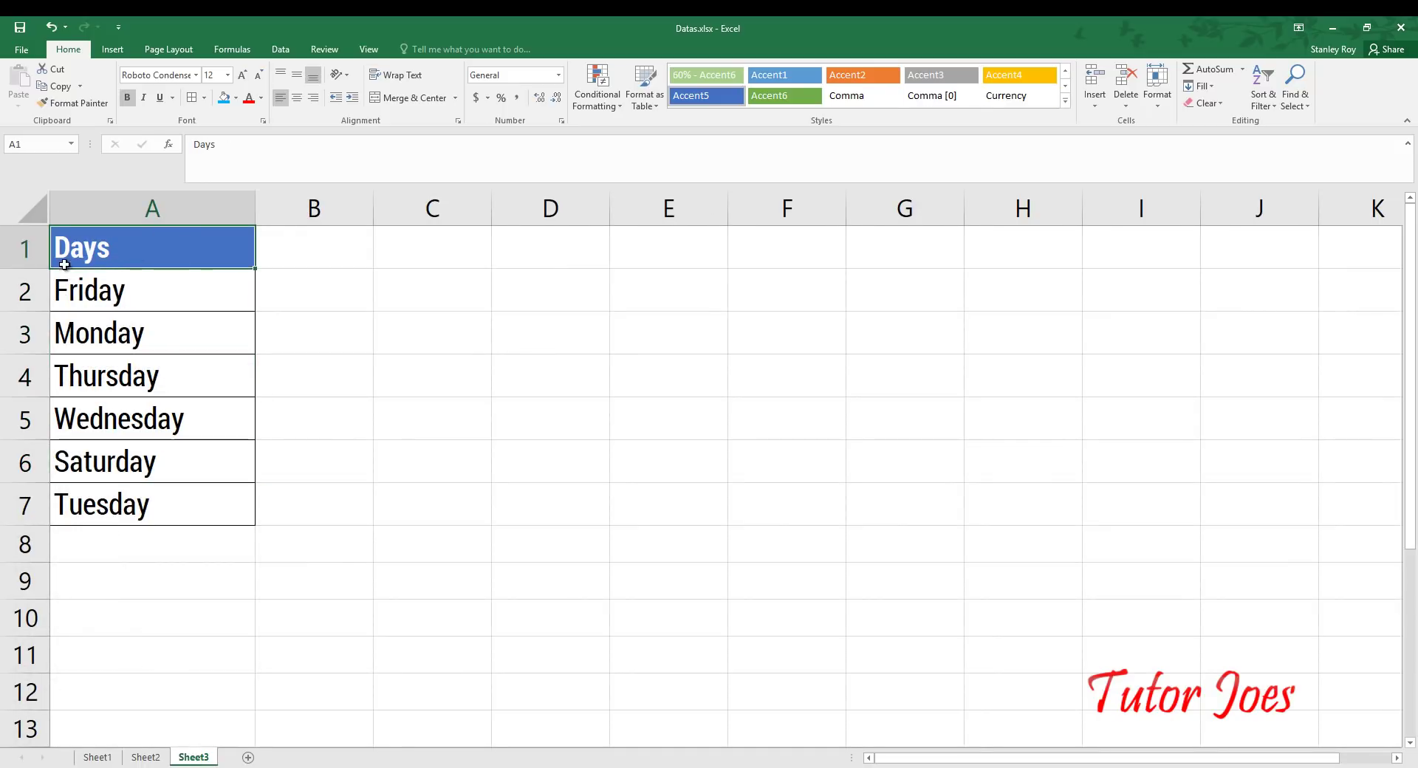
{"action": "left_click", "coordinate": [1263, 96]}
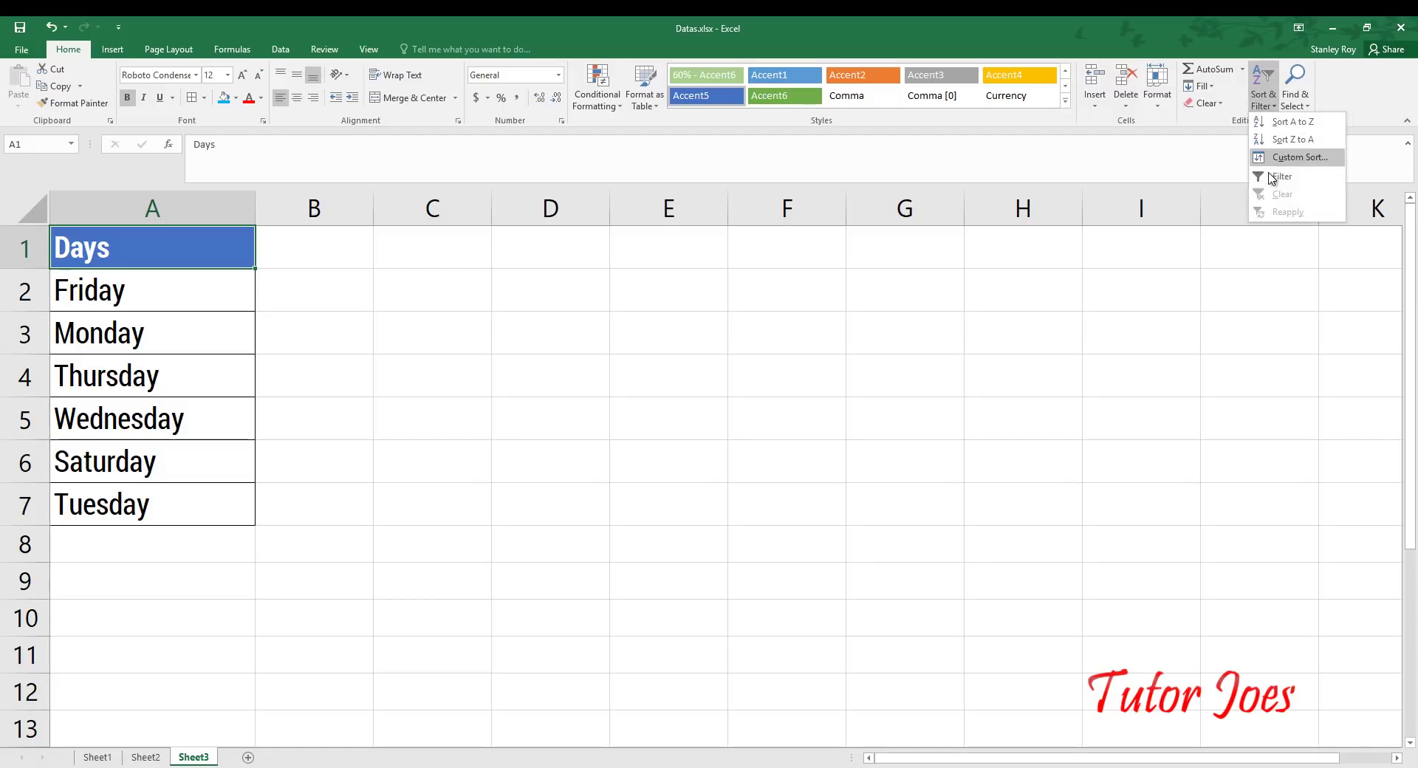
{"action": "left_click", "coordinate": [1281, 175]}
Step: Custom-sort the Days list by the full weekday-name list and select the sorted days A2:A7
{"action": "left_click", "coordinate": [1263, 96]}
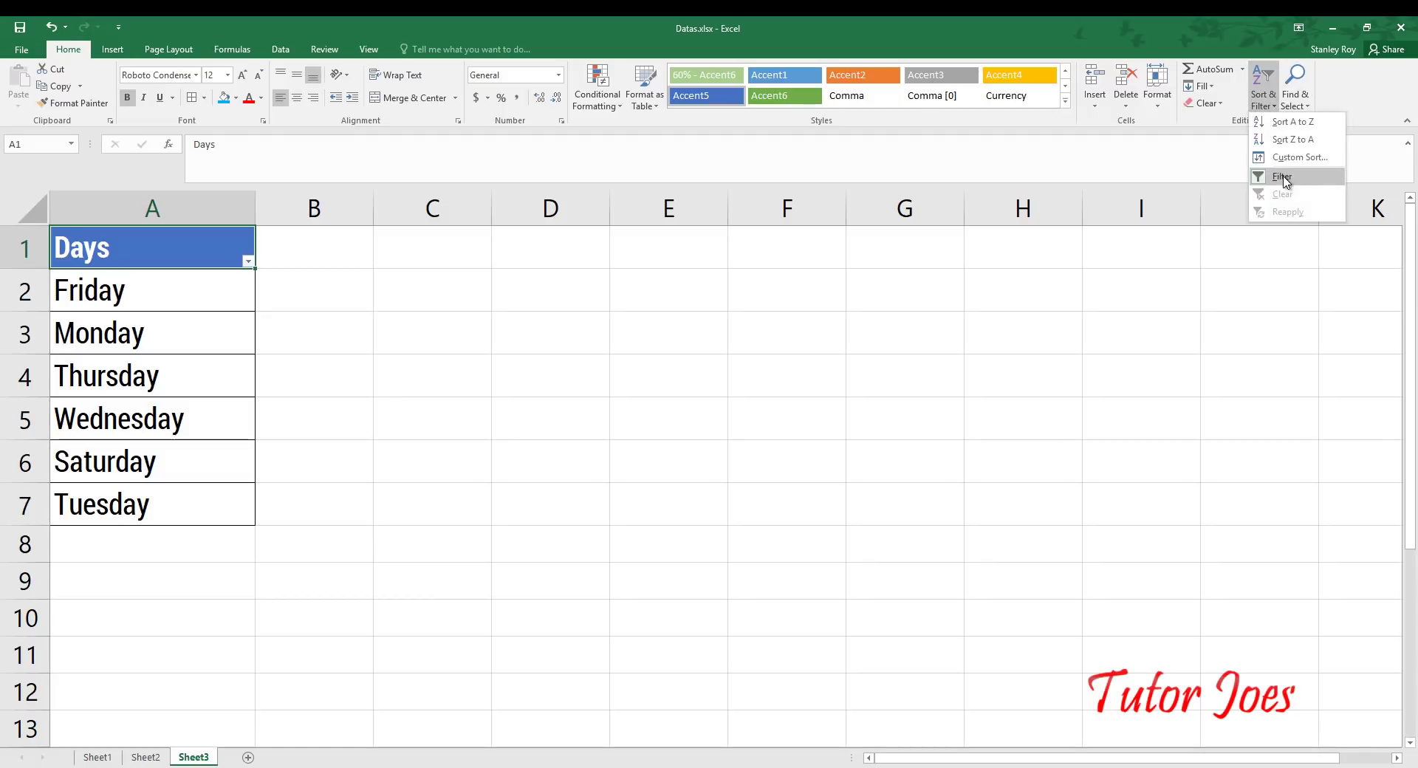
{"action": "left_click", "coordinate": [1296, 157]}
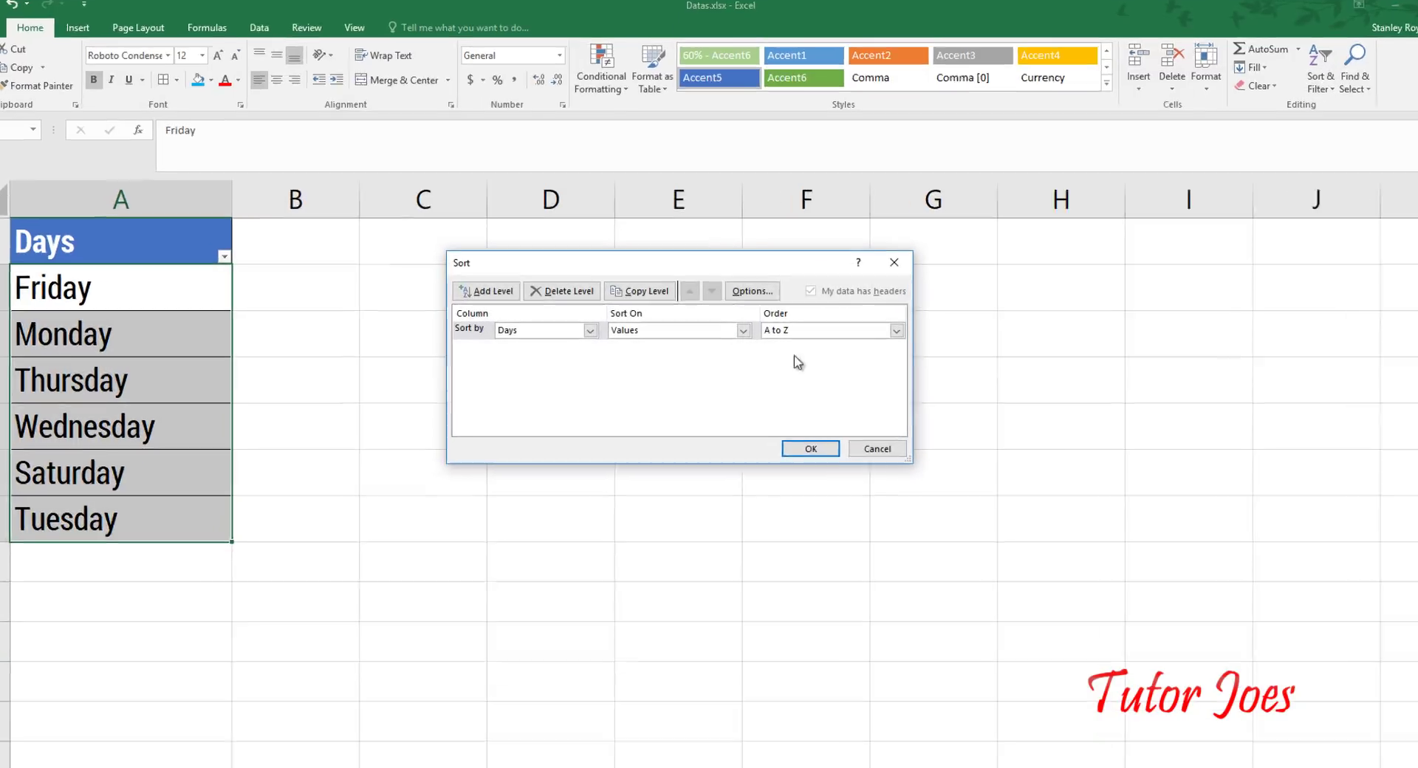
{"action": "left_click", "coordinate": [896, 330]}
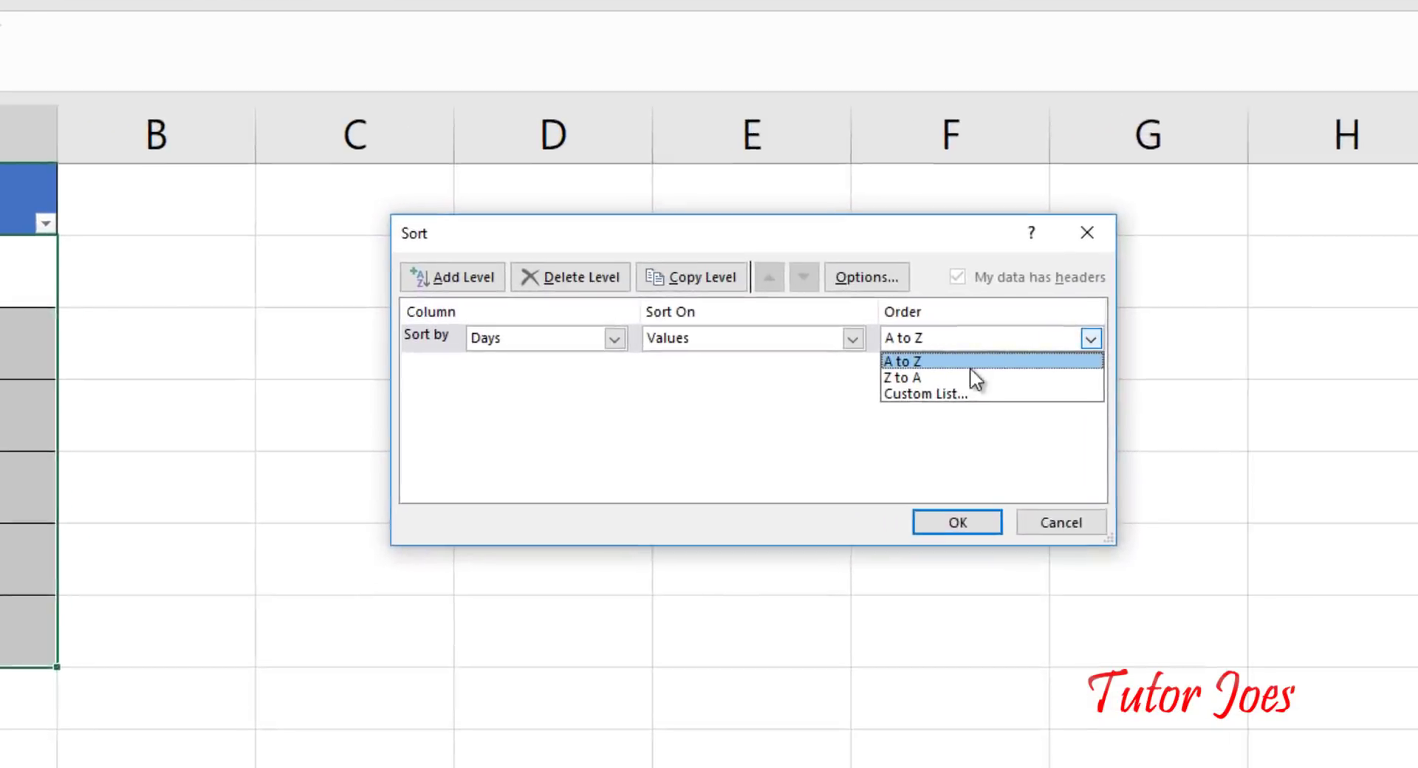
{"action": "left_click", "coordinate": [806, 368]}
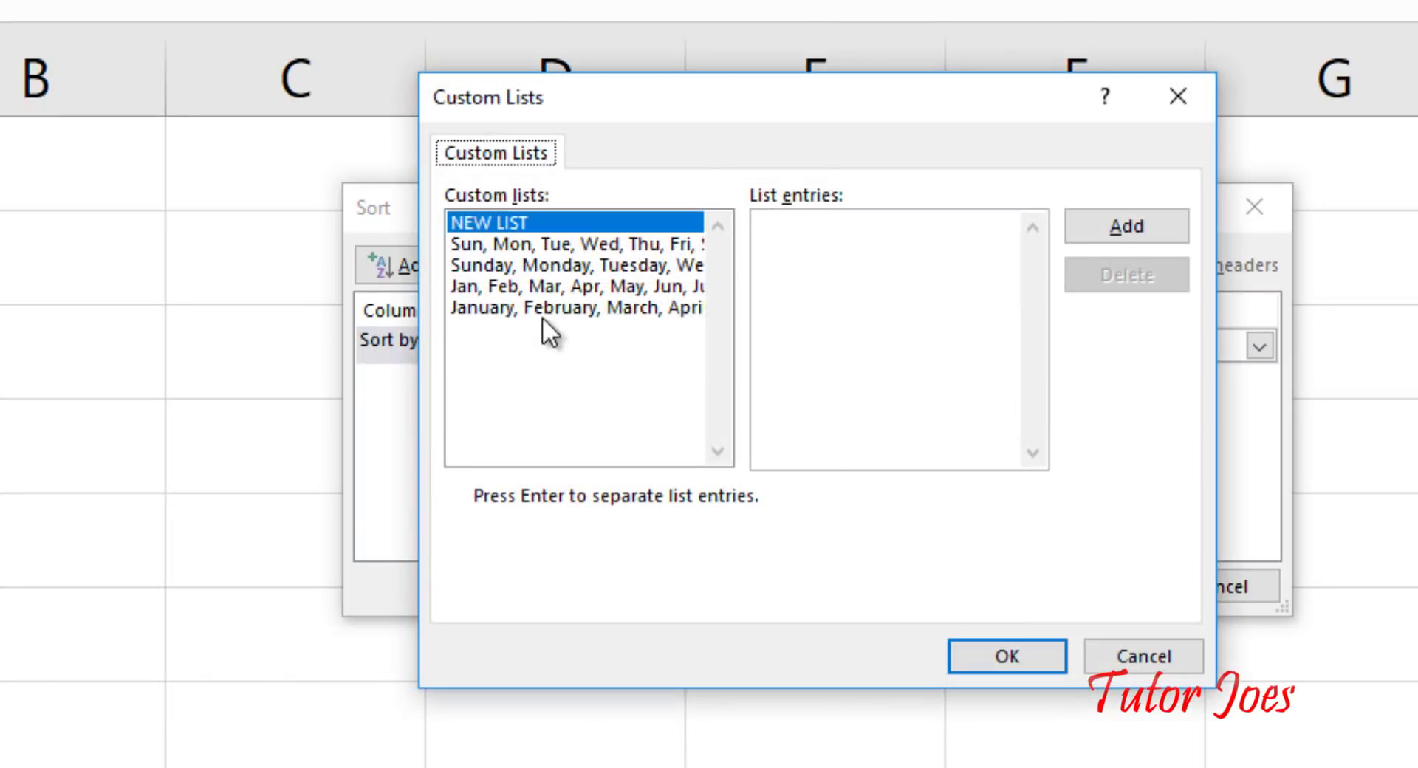
{"action": "left_click", "coordinate": [538, 267]}
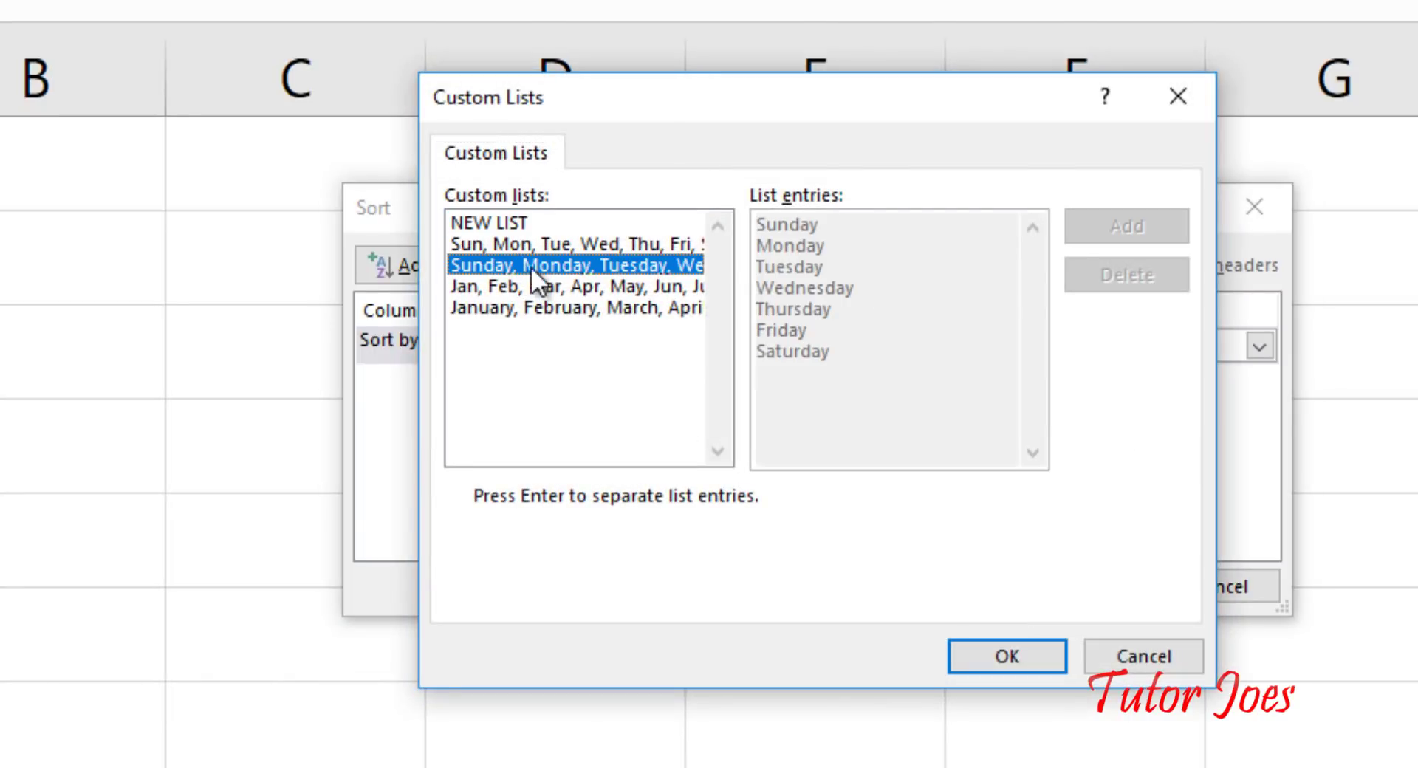
{"action": "left_click", "coordinate": [1022, 650]}
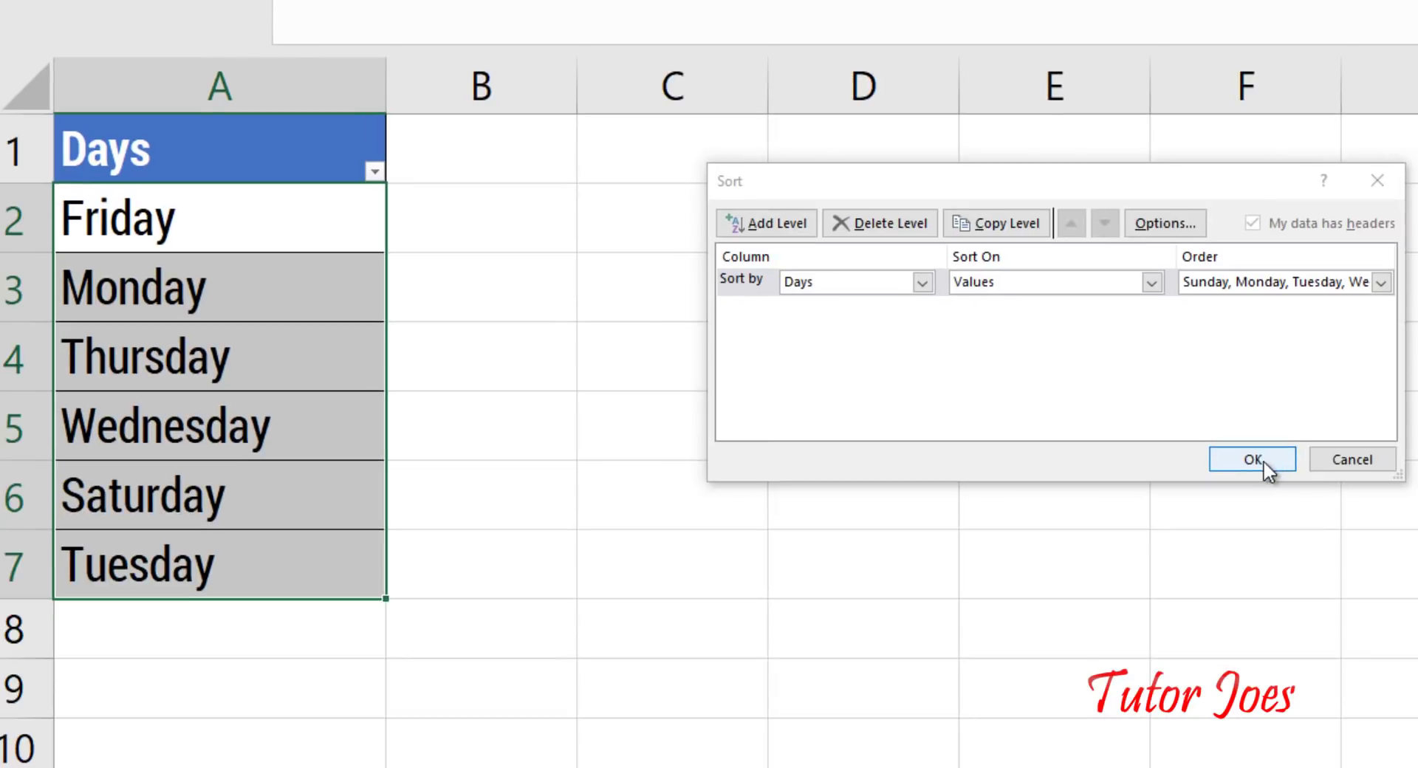
{"action": "left_click", "coordinate": [1107, 569]}
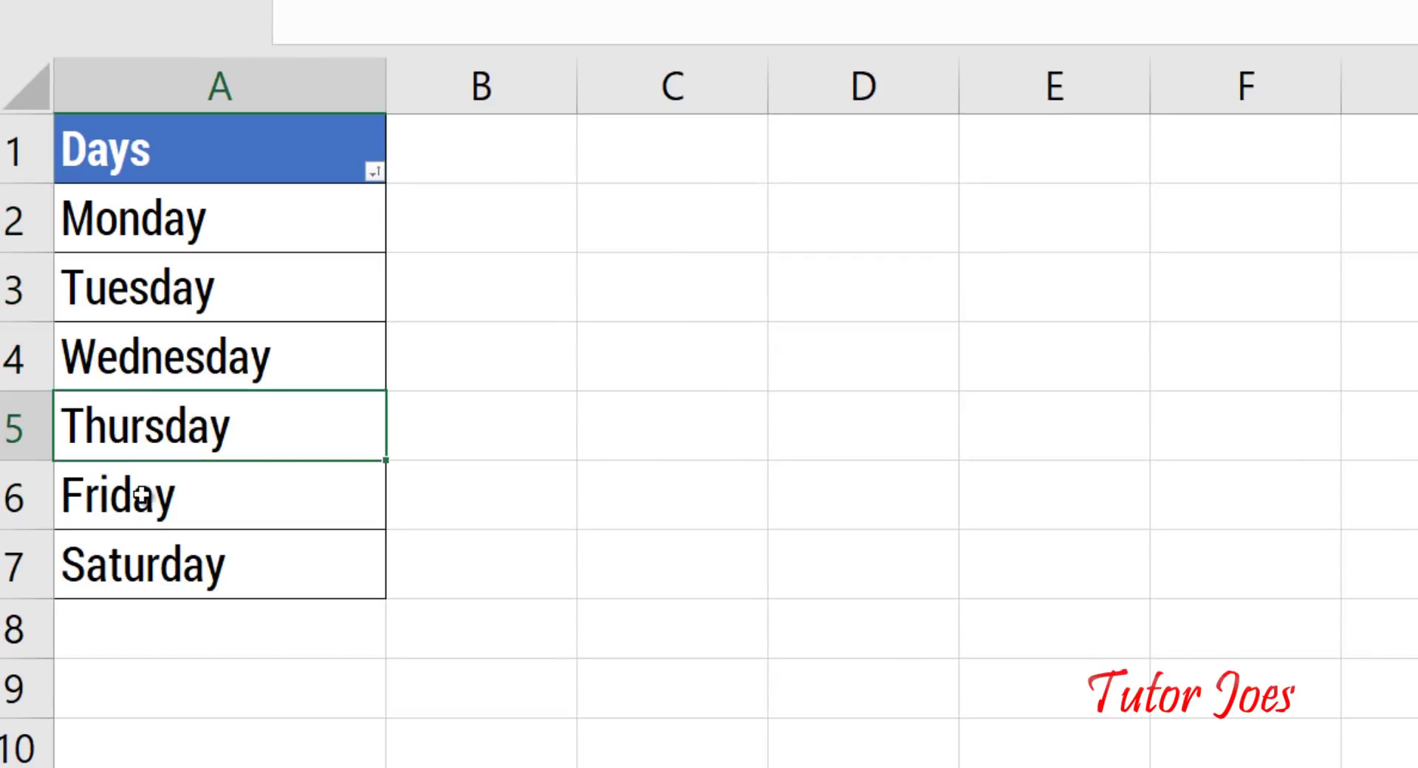
{"action": "left_click", "coordinate": [153, 571]}
{"action": "left_click_drag", "start_coordinate": [174, 222], "coordinate": [190, 565]}
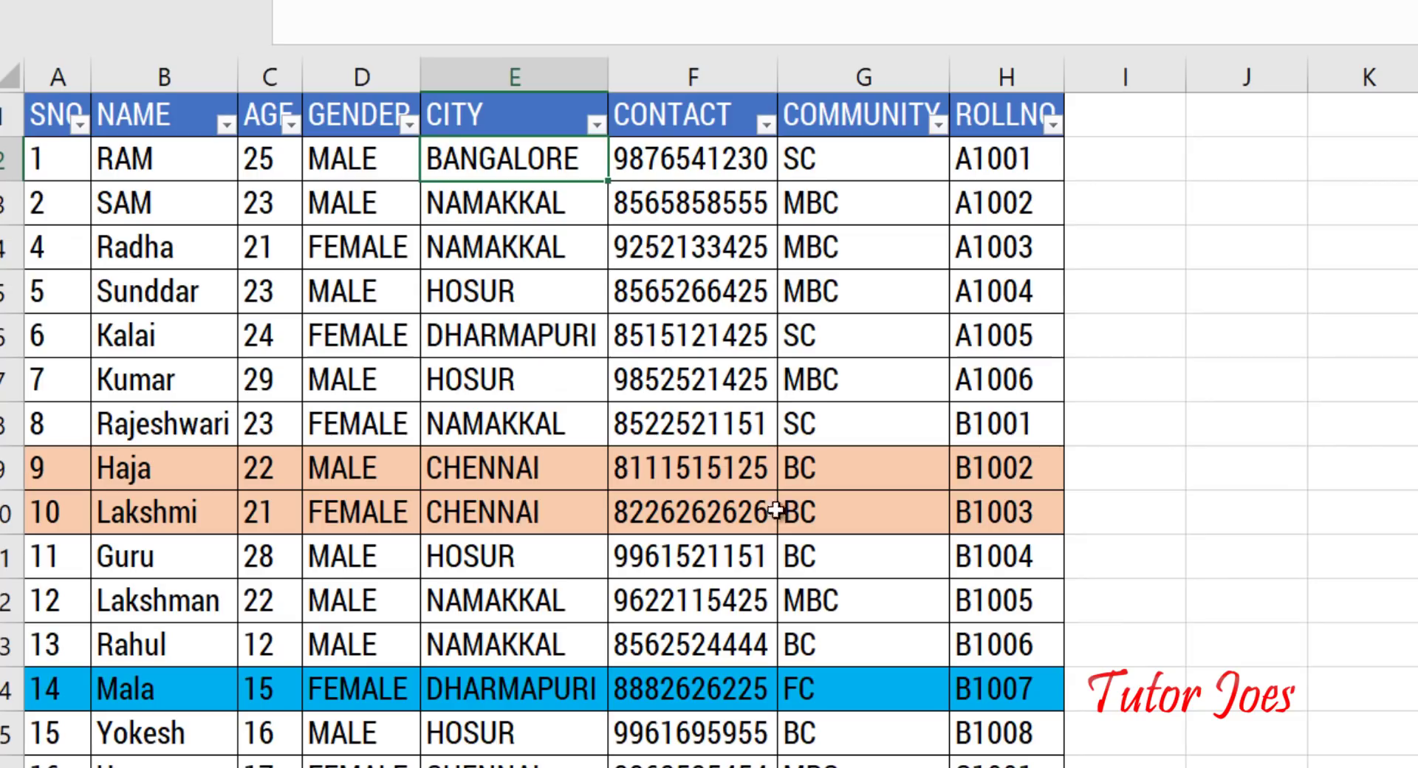
Step: Select the COMMUNITY header, opening and closing Custom Sort and the column's filter list unchanged
{"action": "left_click", "coordinate": [850, 189]}
{"action": "left_click", "coordinate": [893, 151]}
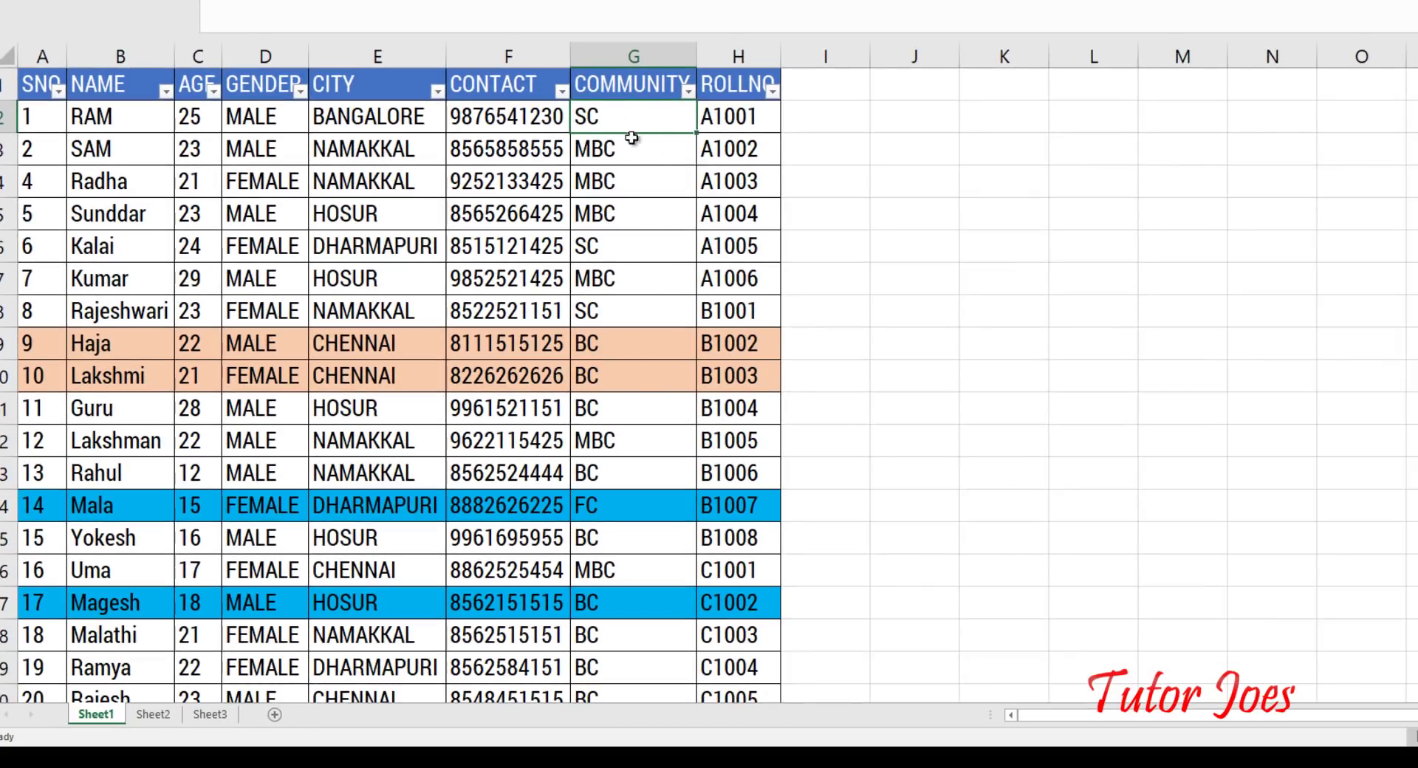
{"action": "left_click", "coordinate": [639, 87]}
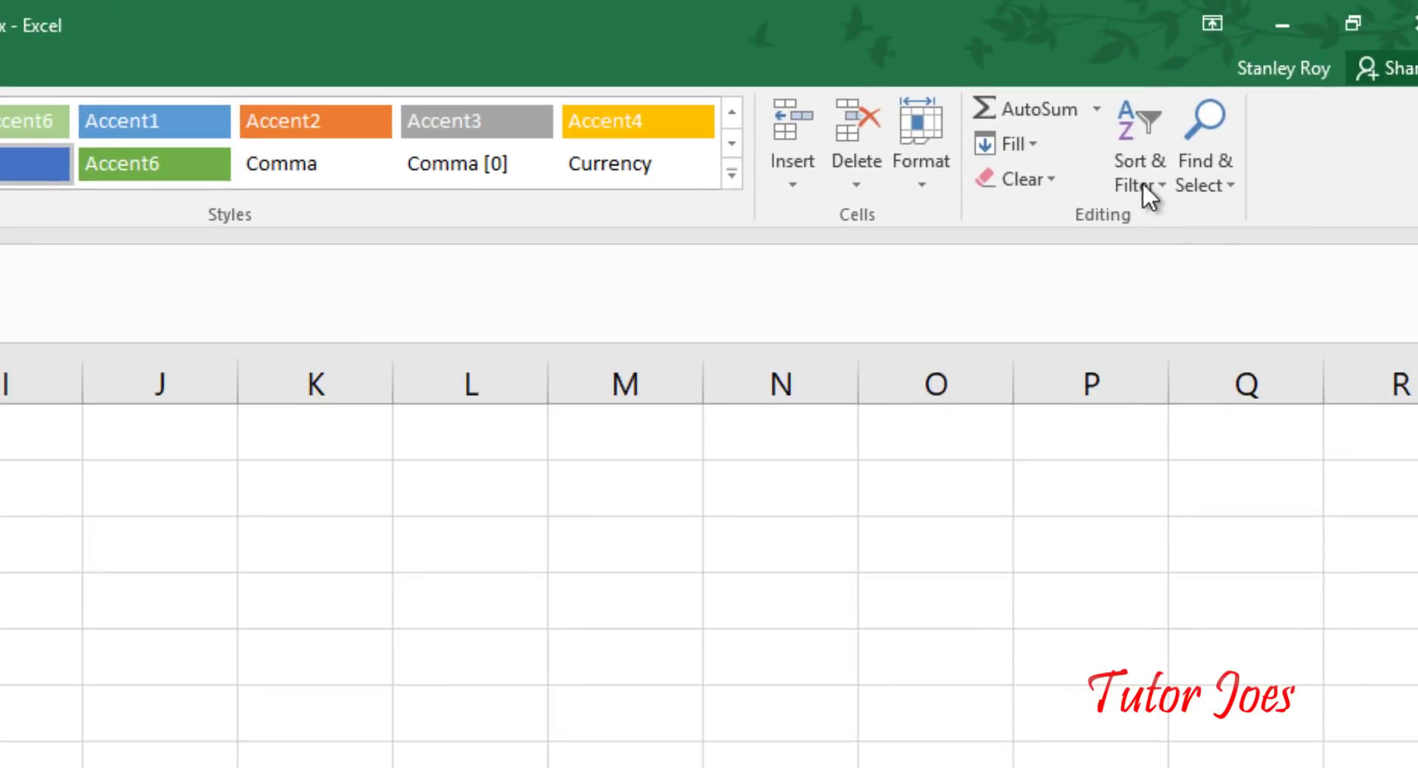
{"action": "left_click", "coordinate": [1142, 181]}
{"action": "left_click", "coordinate": [1195, 292]}
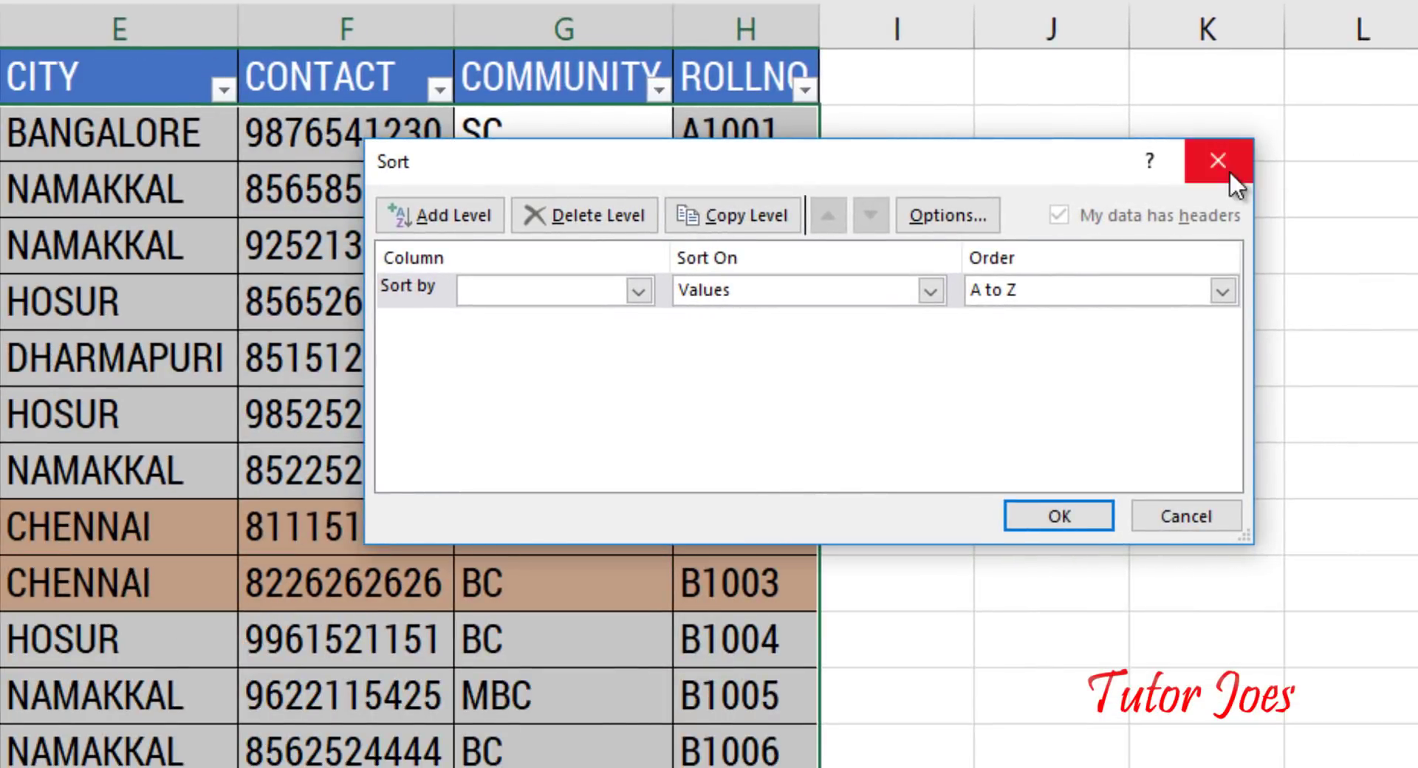
{"action": "left_click", "coordinate": [1230, 172]}
{"action": "left_click", "coordinate": [659, 90]}
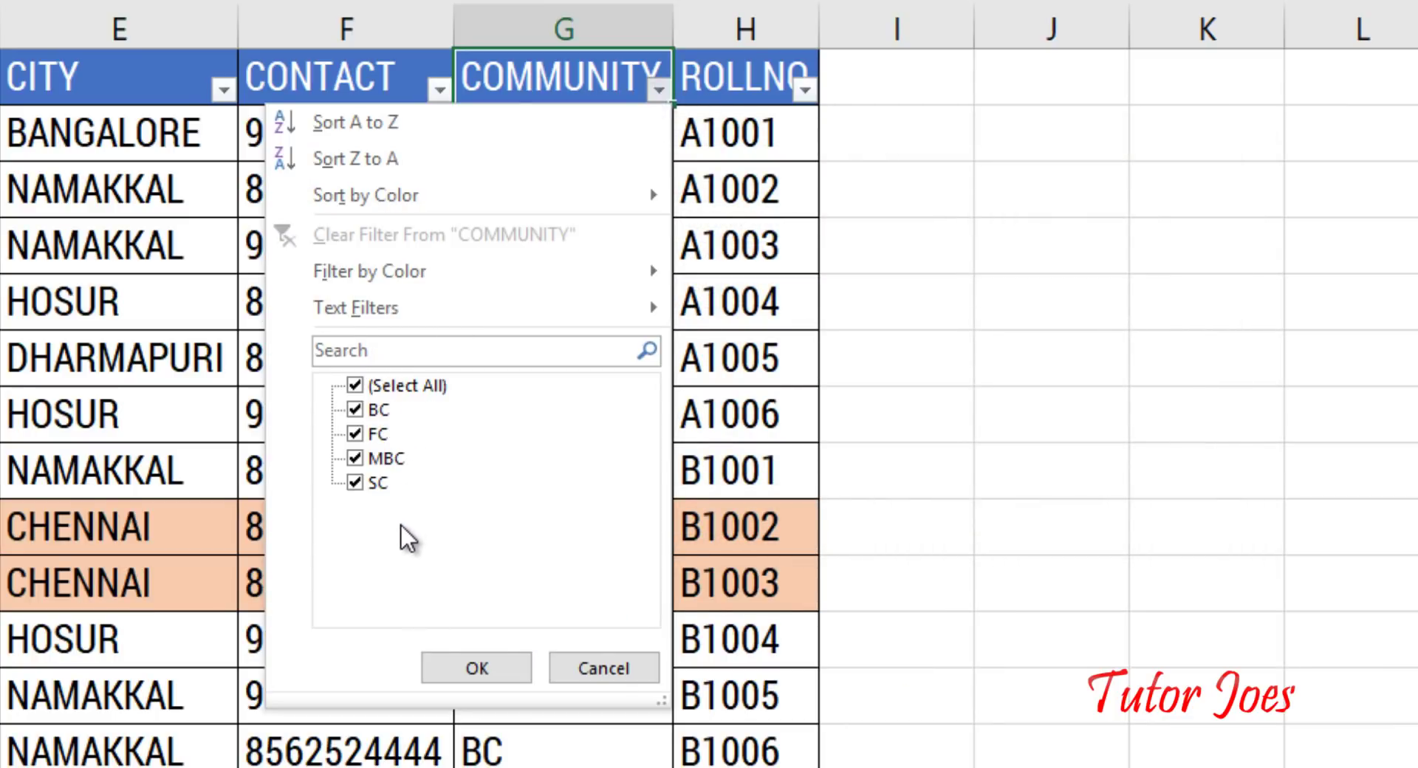
{"action": "left_click", "coordinate": [476, 669]}
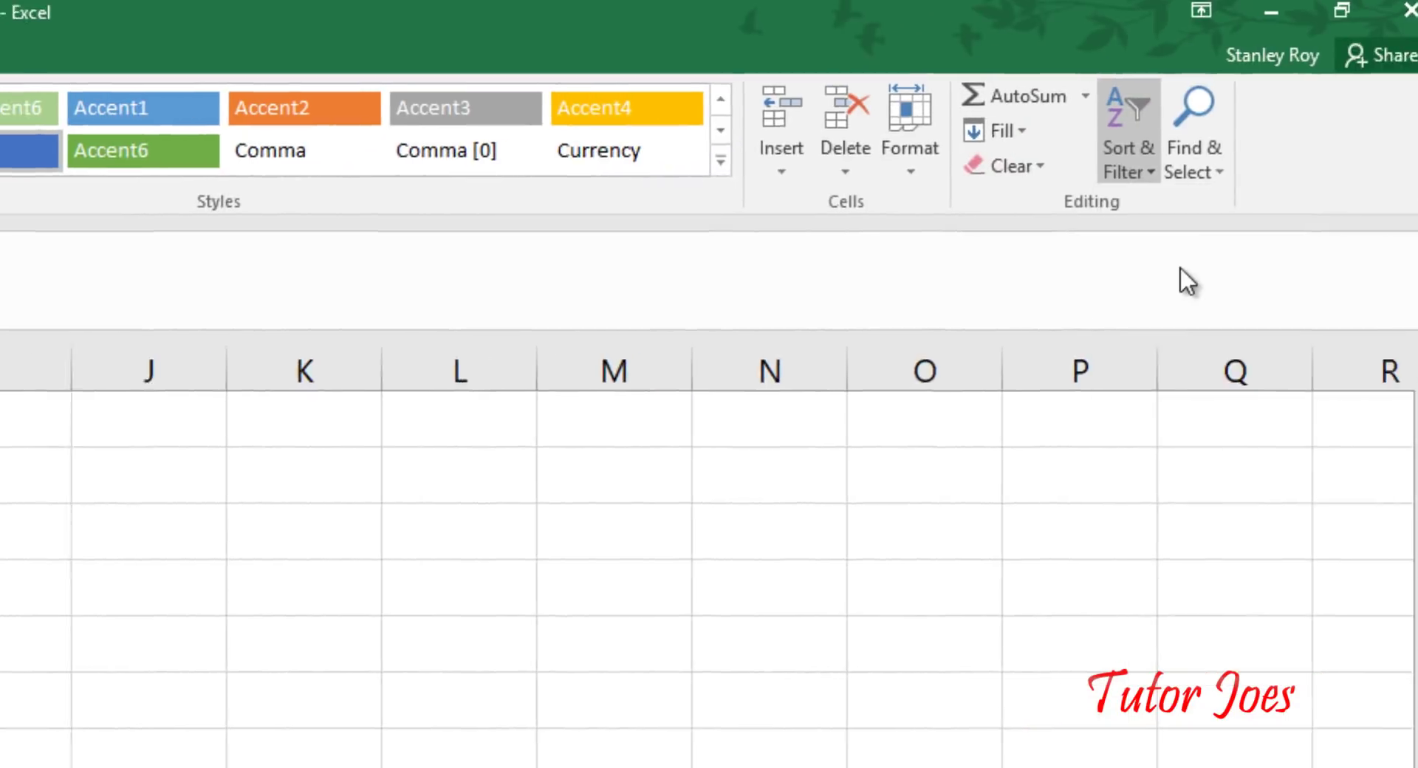
Step: Reopen Custom Sort and choose Custom List as the sort order
{"action": "left_click", "coordinate": [1181, 269]}
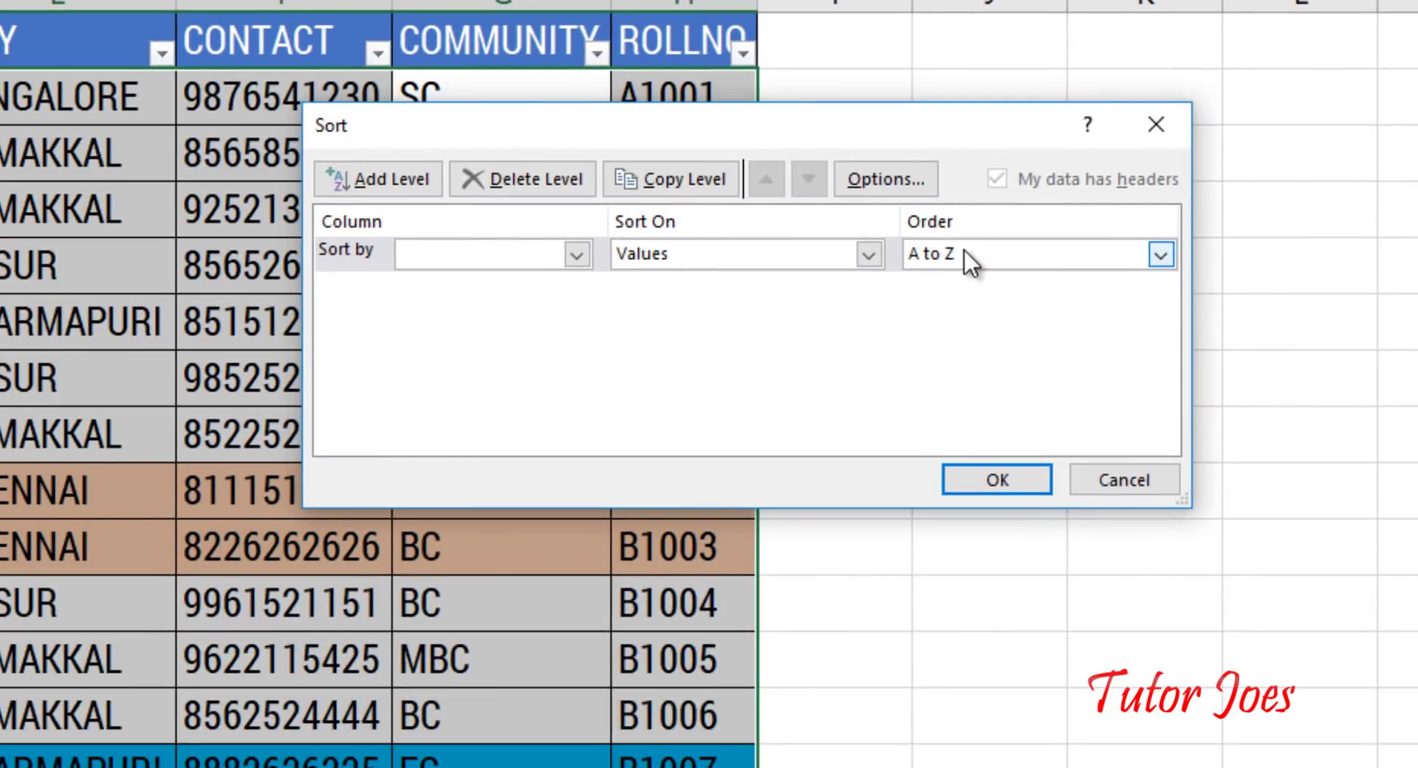
{"action": "left_click", "coordinate": [965, 254]}
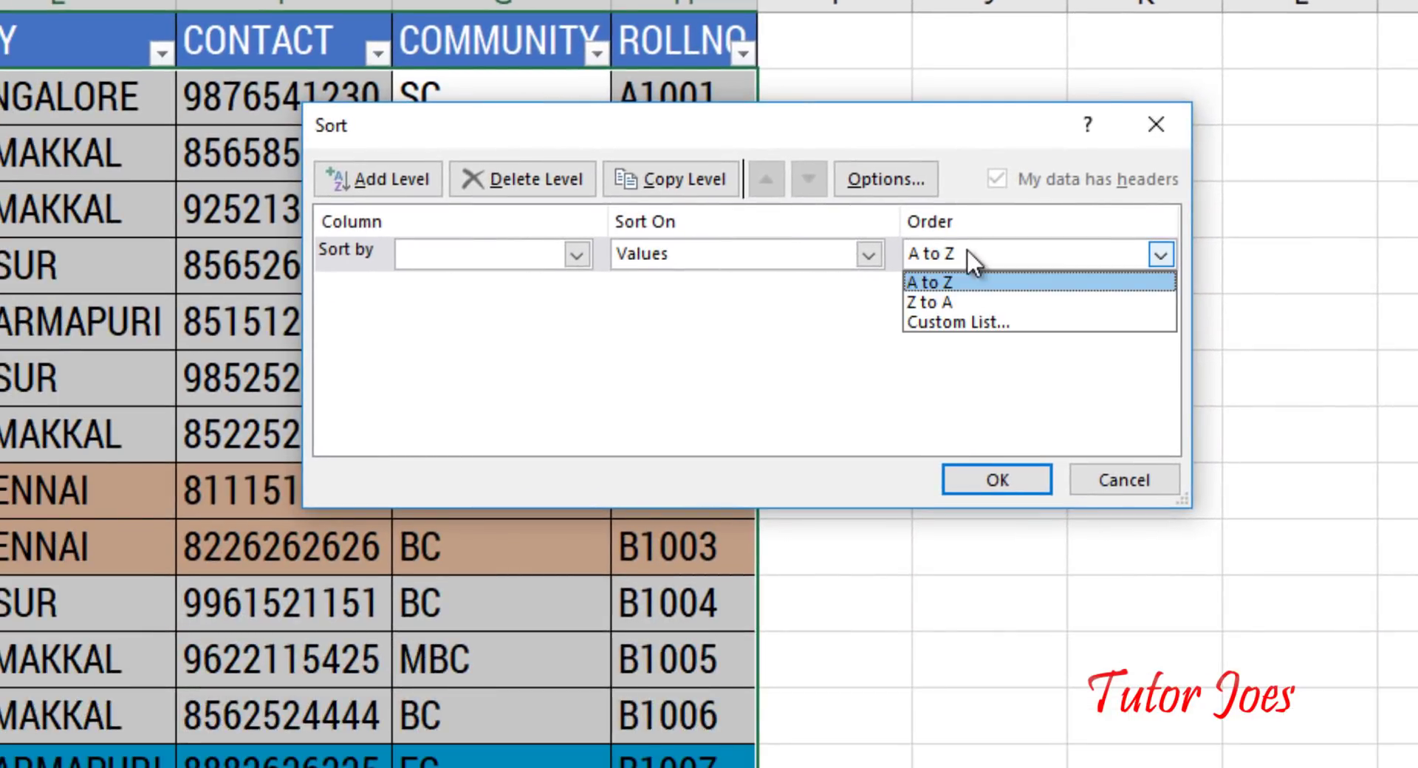
{"action": "left_click", "coordinate": [999, 325]}
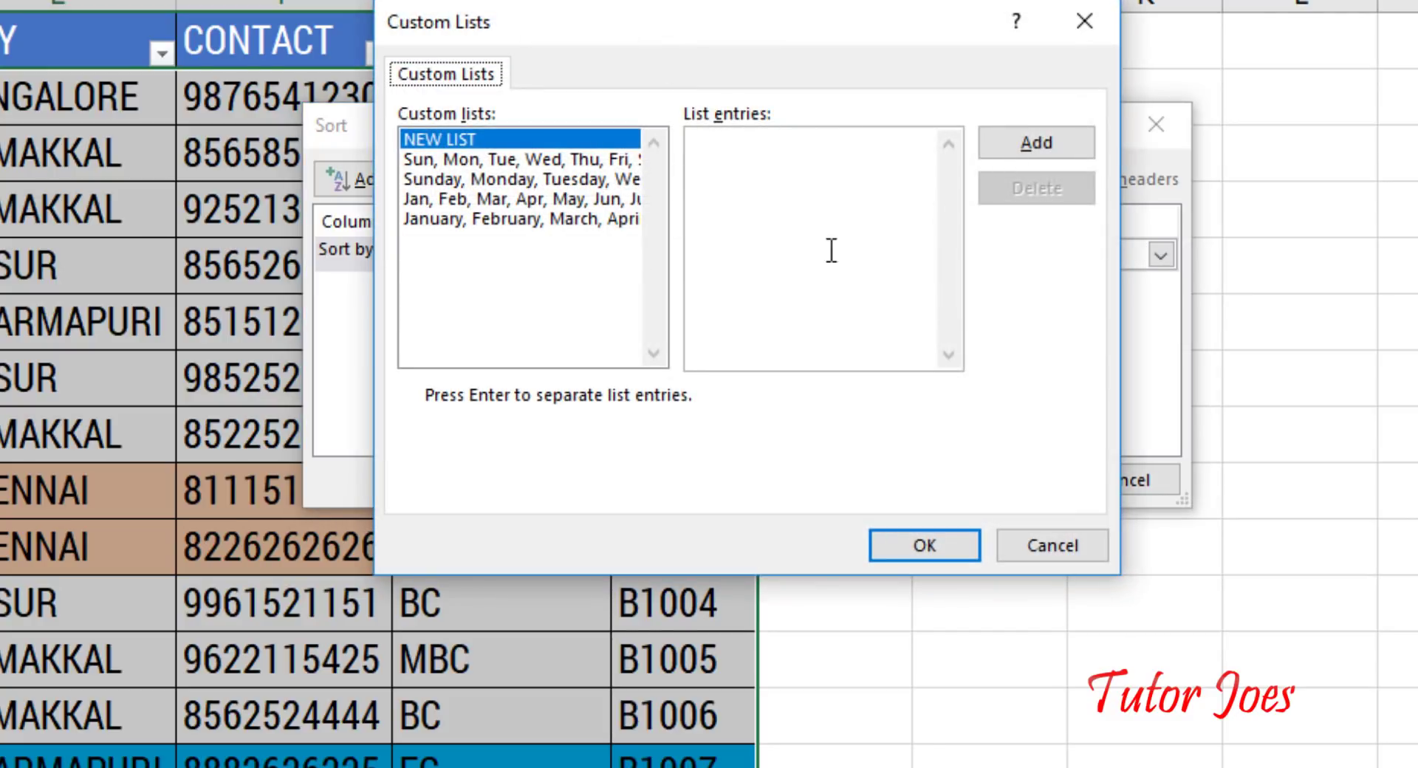
Step: Enter SC, MBC, BC, FC as new list entries and save the list
{"action": "left_click", "coordinate": [780, 185]}
{"action": "type", "text": "SC"}
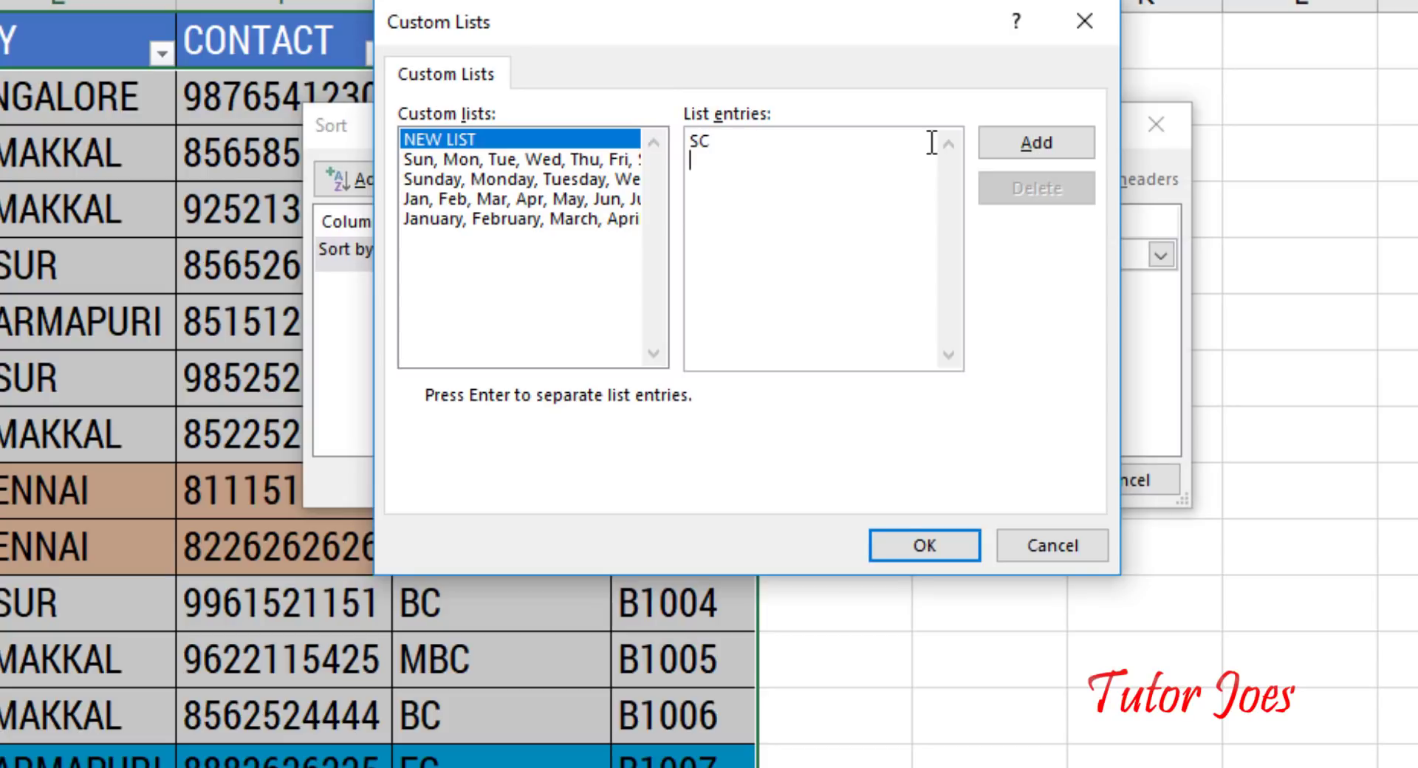
{"action": "key", "text": "BackSpace"}
{"action": "key", "text": "BackSpace"}
{"action": "type", "text": "M"}
{"action": "key", "text": "BackSpace"}
{"action": "type", "text": "MBC"}
{"action": "type", "text": "C"}
{"action": "type", "text": "VC"}
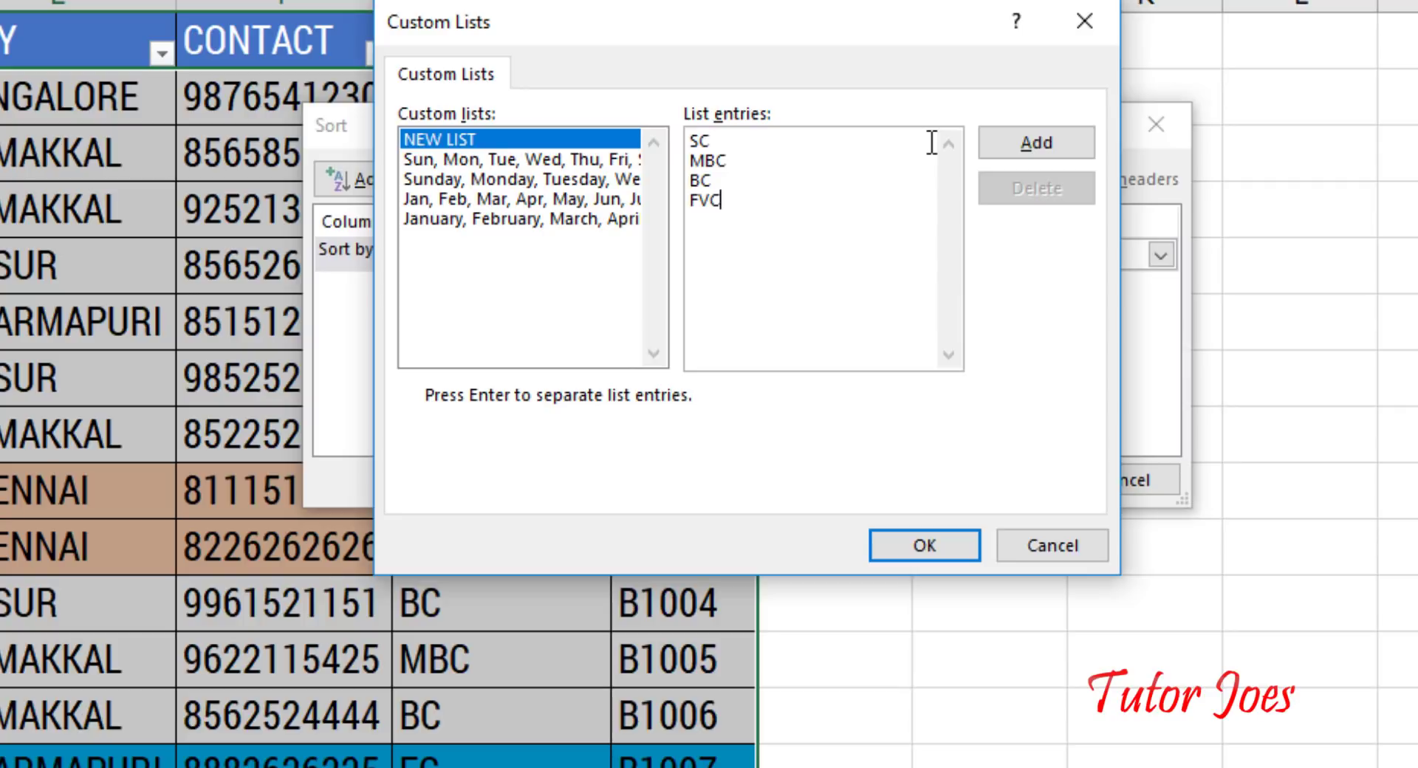
{"action": "key", "text": "BackSpace"}
{"action": "key", "text": "BackSpace"}
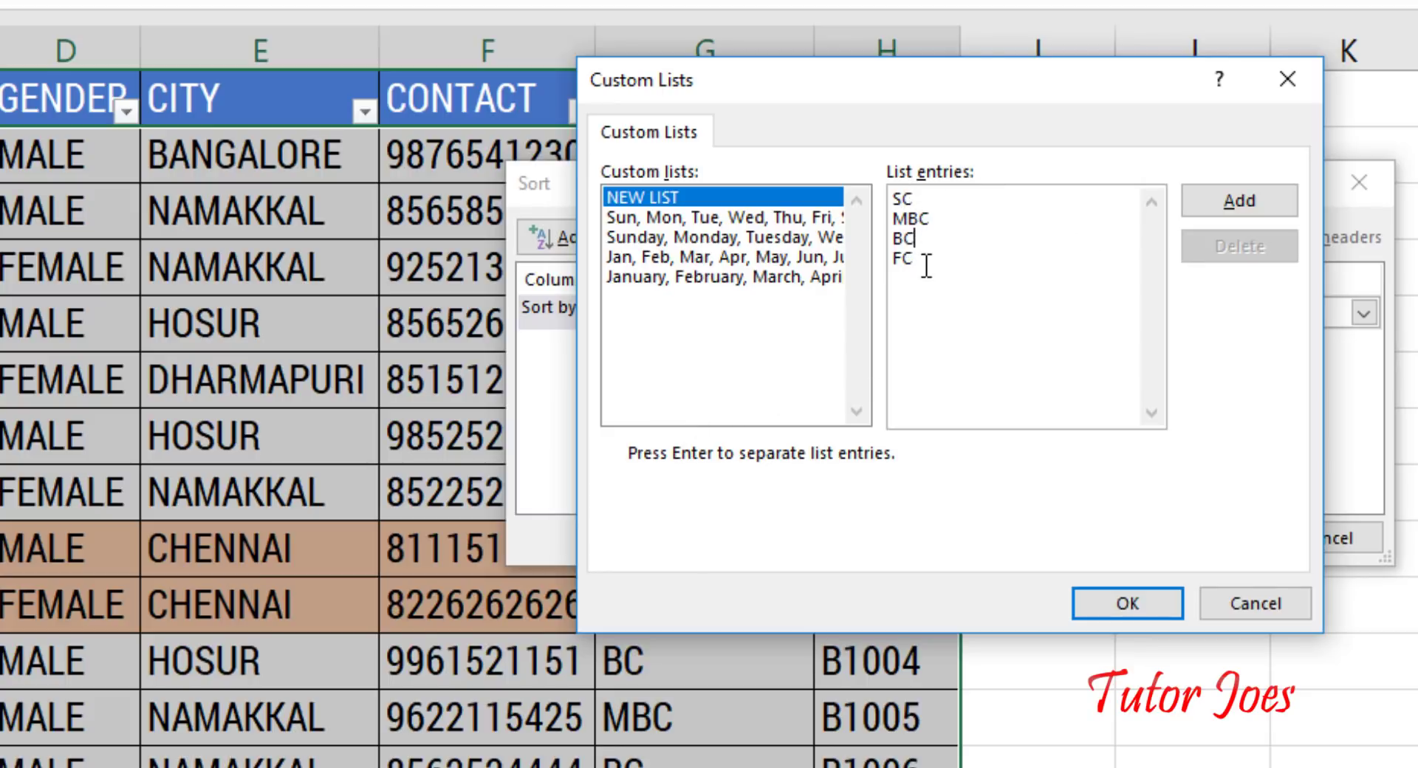
{"action": "left_click", "coordinate": [1119, 610]}
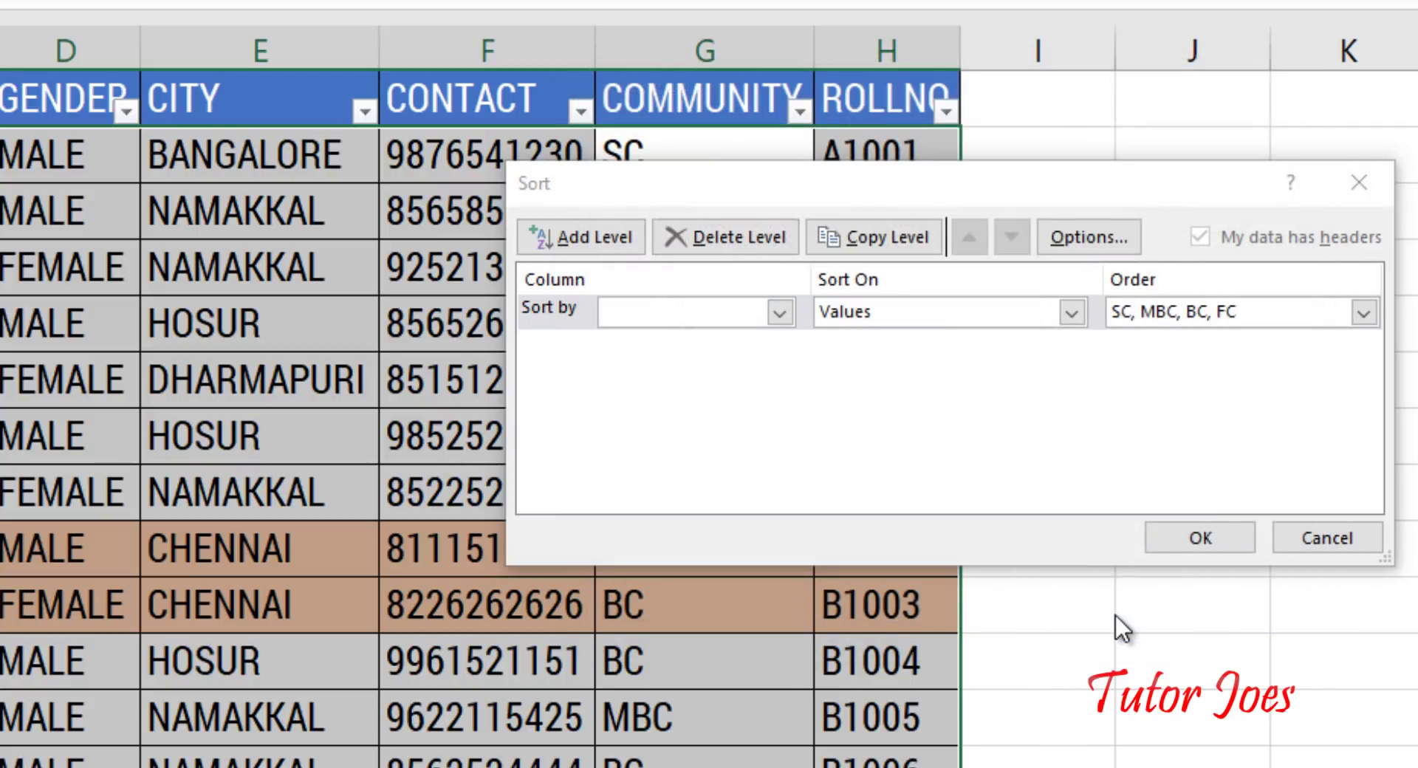
Step: Dismiss the missing-column error and sort by COMMUNITY in SC, MBC, BC, FC order
{"action": "left_click", "coordinate": [1192, 538]}
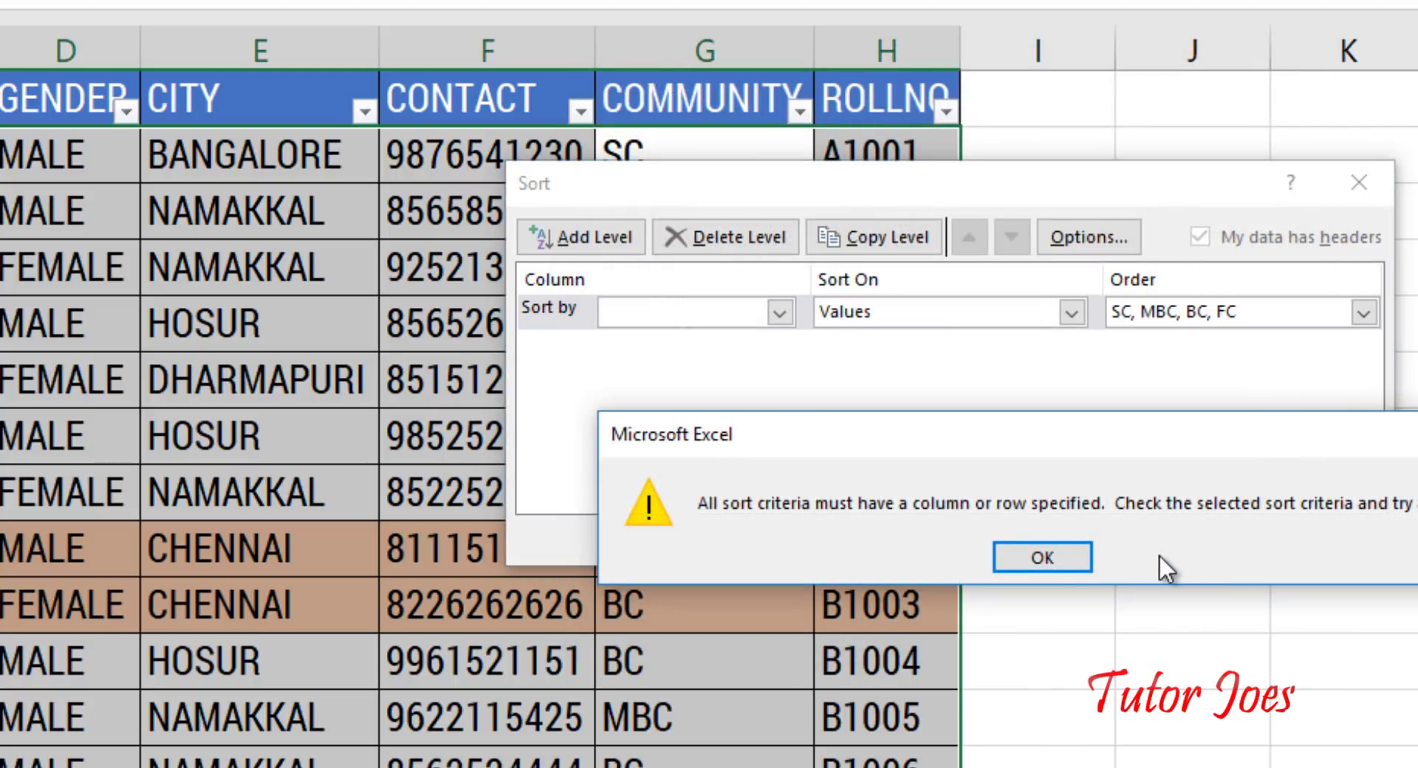
{"action": "left_click", "coordinate": [1042, 562]}
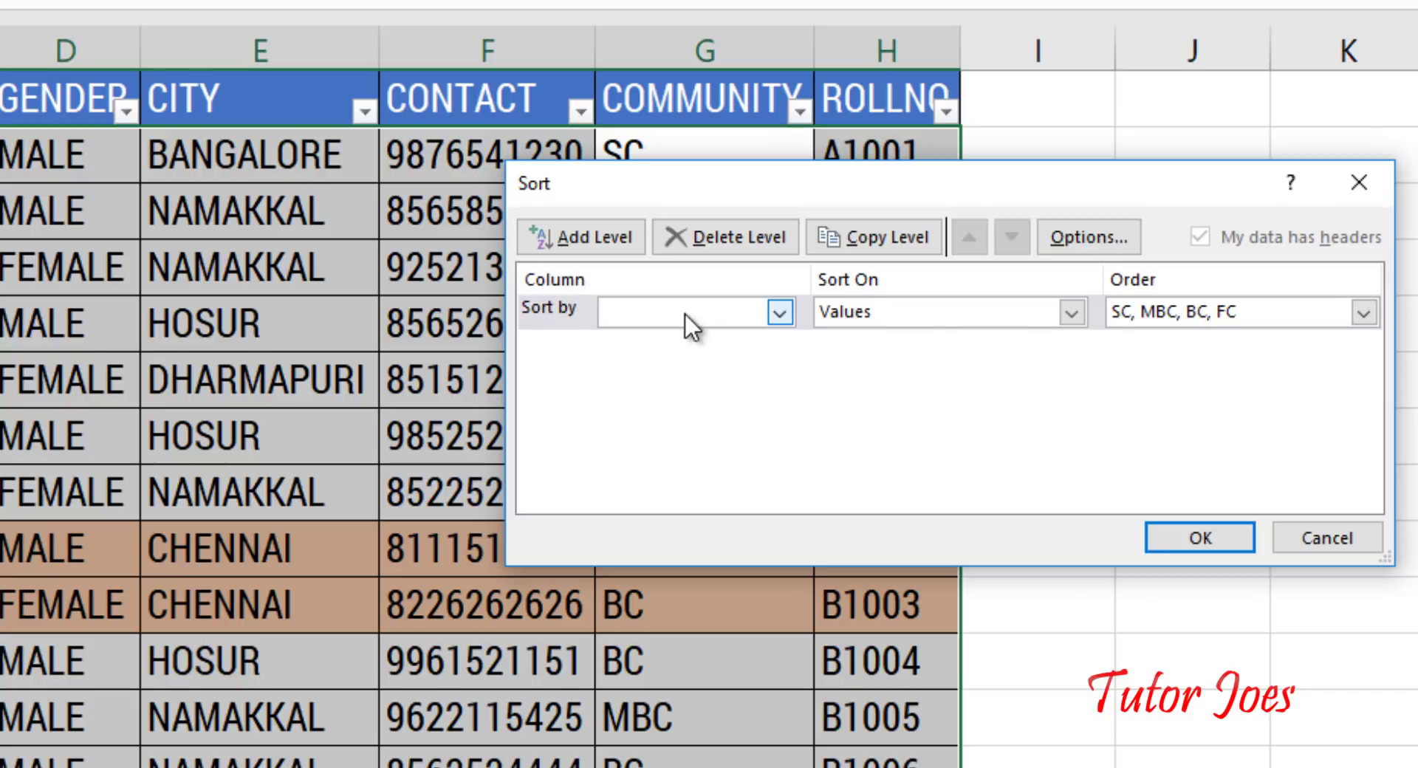
{"action": "left_click", "coordinate": [779, 312]}
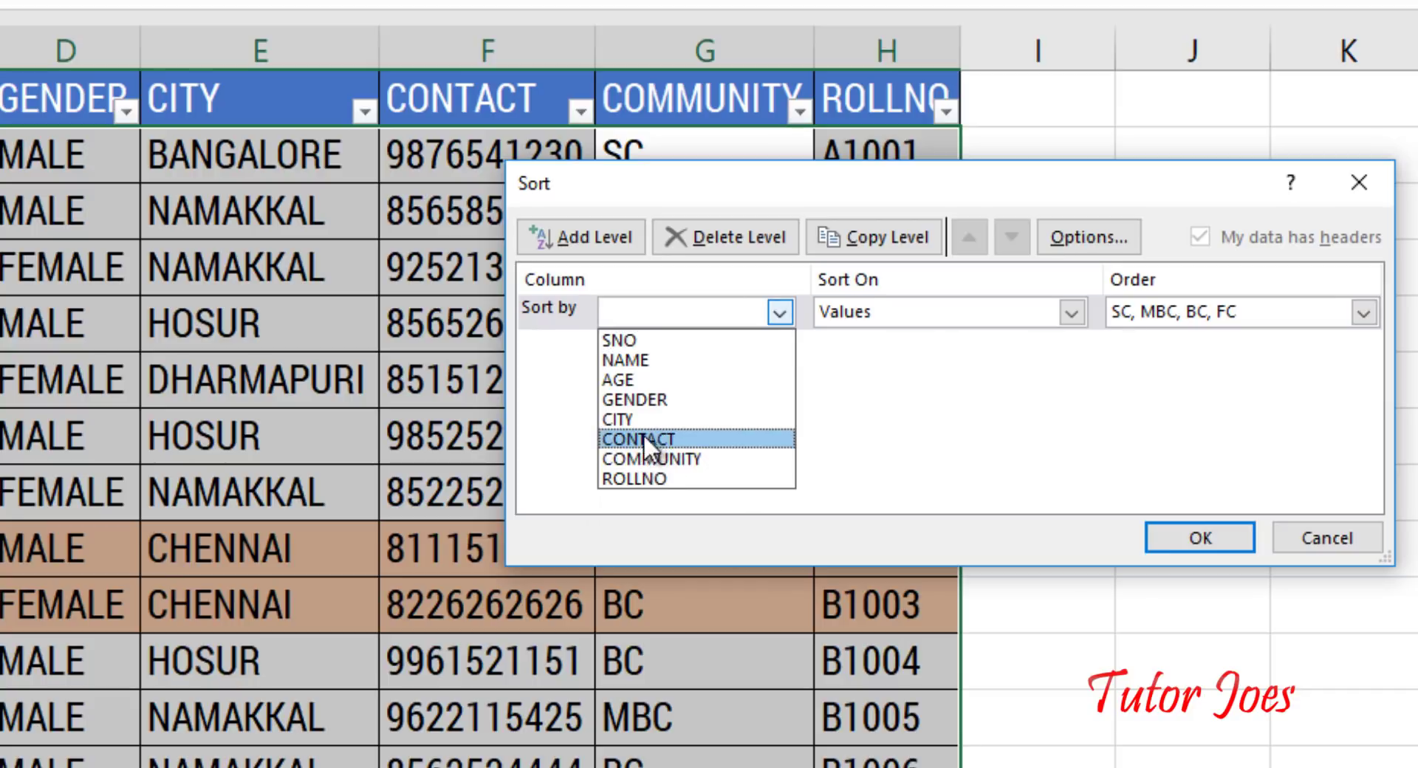
{"action": "left_click", "coordinate": [669, 459]}
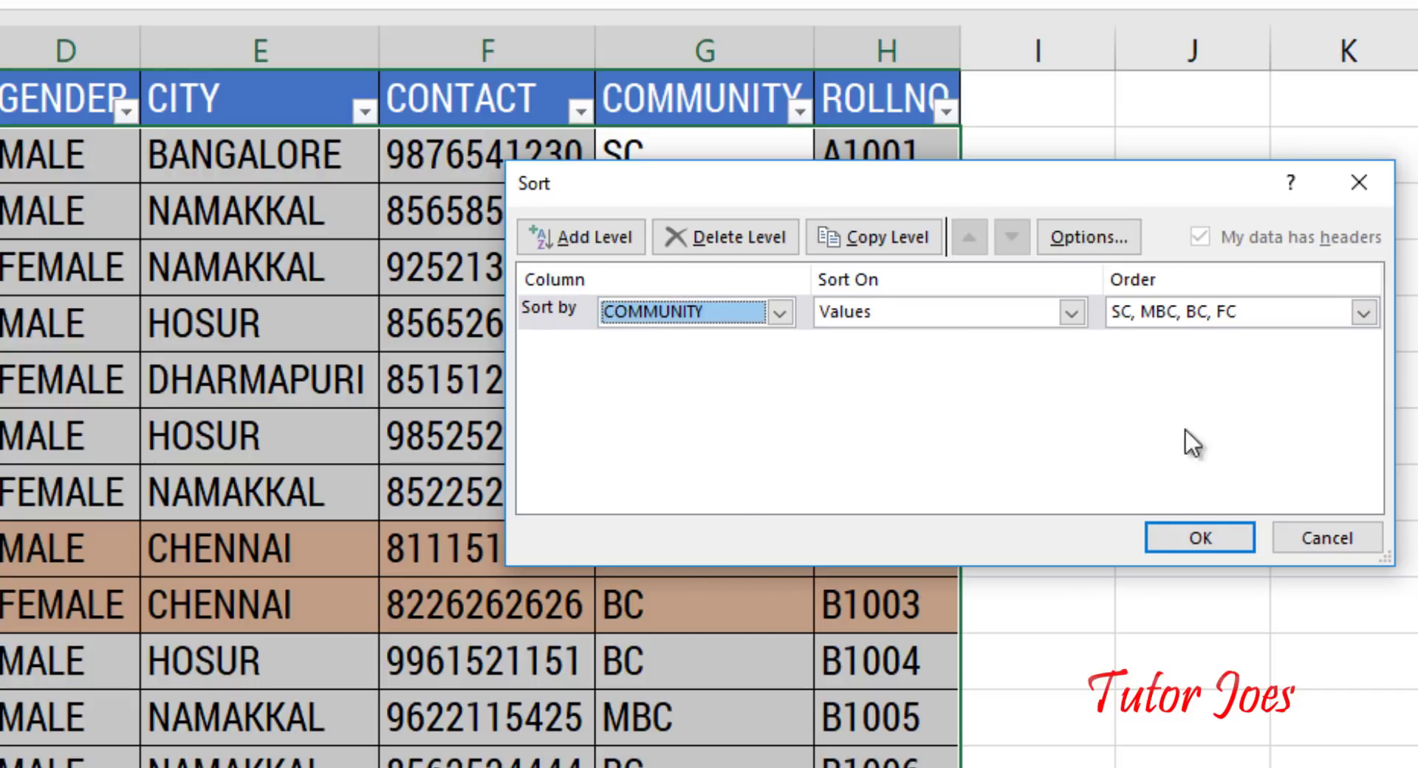
{"action": "left_click", "coordinate": [1181, 521]}
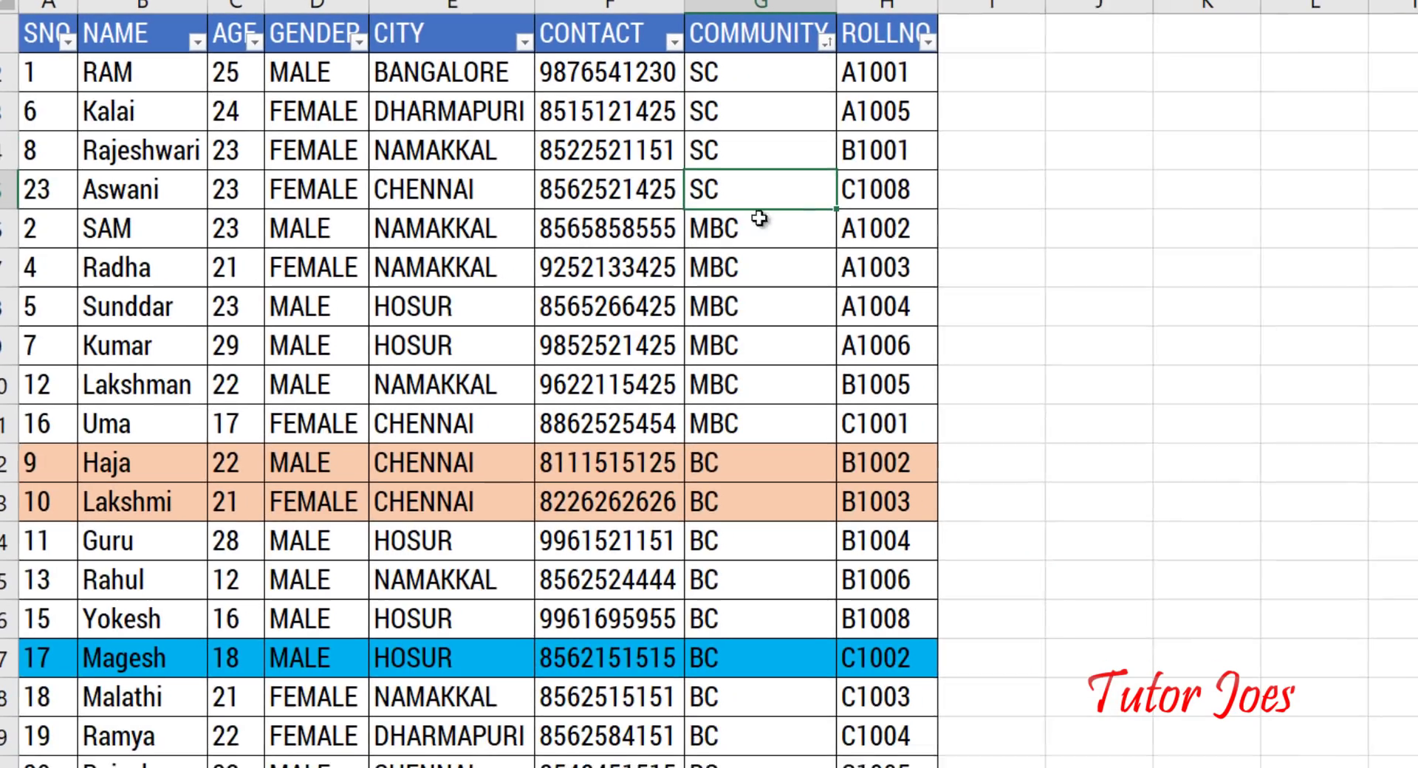
{"action": "scroll", "coordinate": [720, 573], "scroll_direction": "up", "scroll_amount": 4}
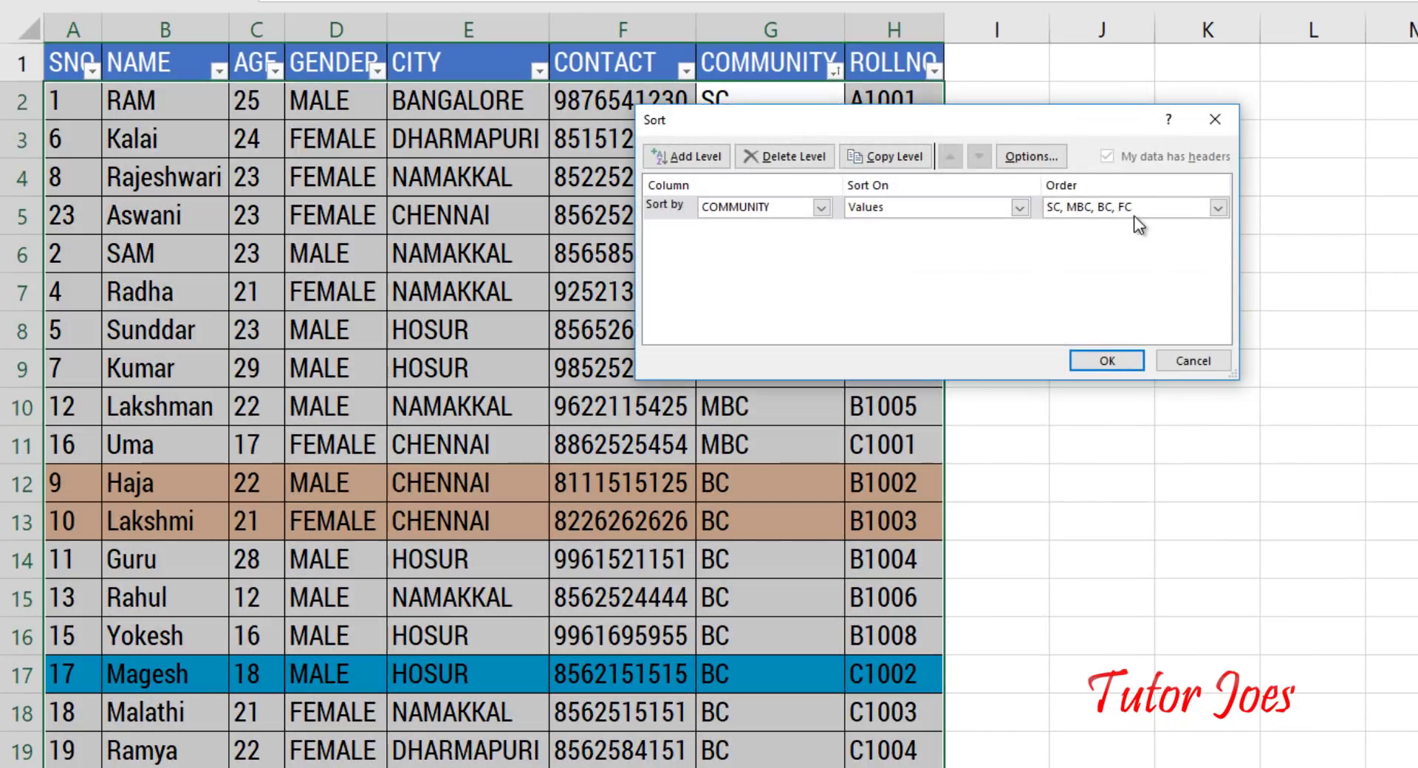
Step: Switch the COMMUNITY order to FC, BC, MBC, SC and apply the sort
{"action": "left_click", "coordinate": [1133, 208]}
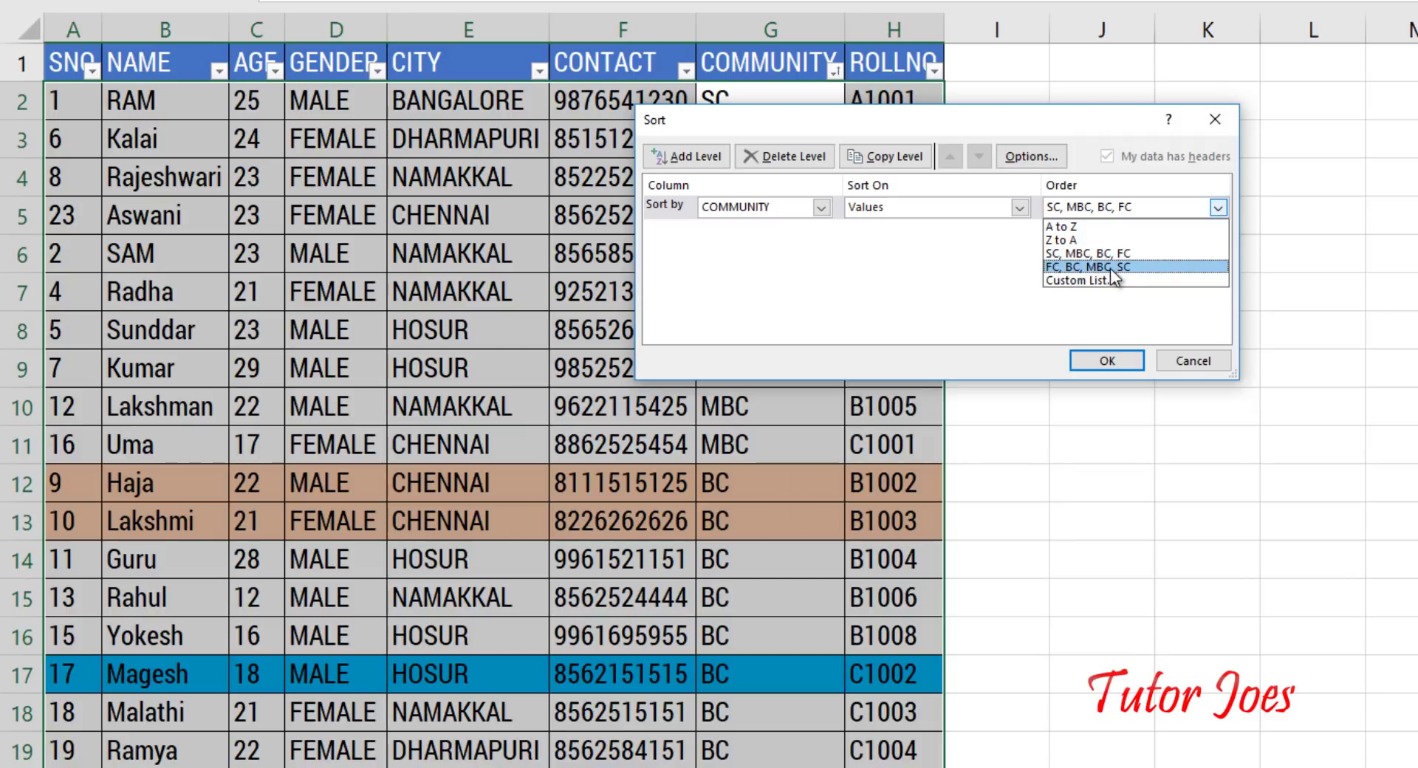
{"action": "left_click", "coordinate": [1142, 267]}
{"action": "left_click", "coordinate": [1104, 359]}
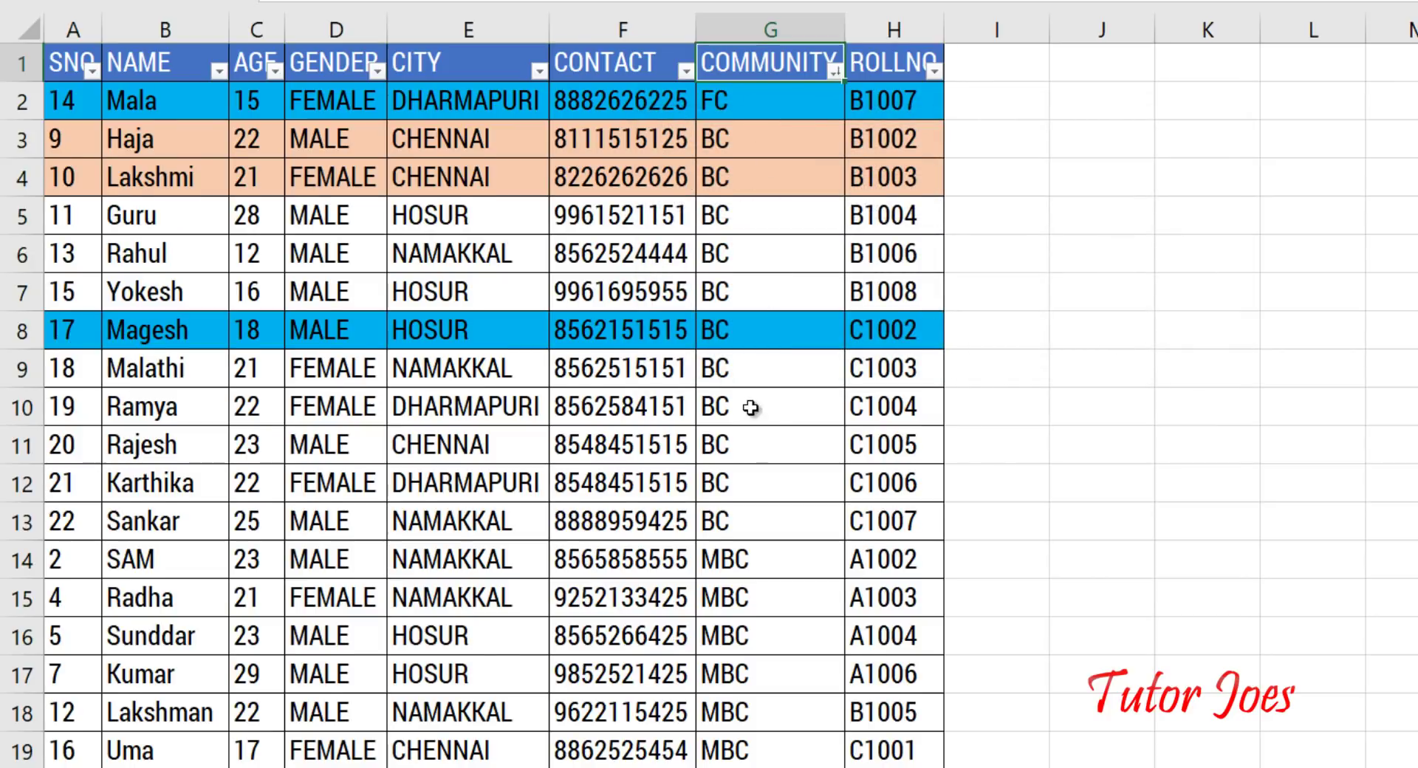
{"action": "scroll", "coordinate": [748, 403], "scroll_direction": "down", "scroll_amount": 4}
{"action": "scroll", "coordinate": [749, 404], "scroll_direction": "up", "scroll_amount": 4}
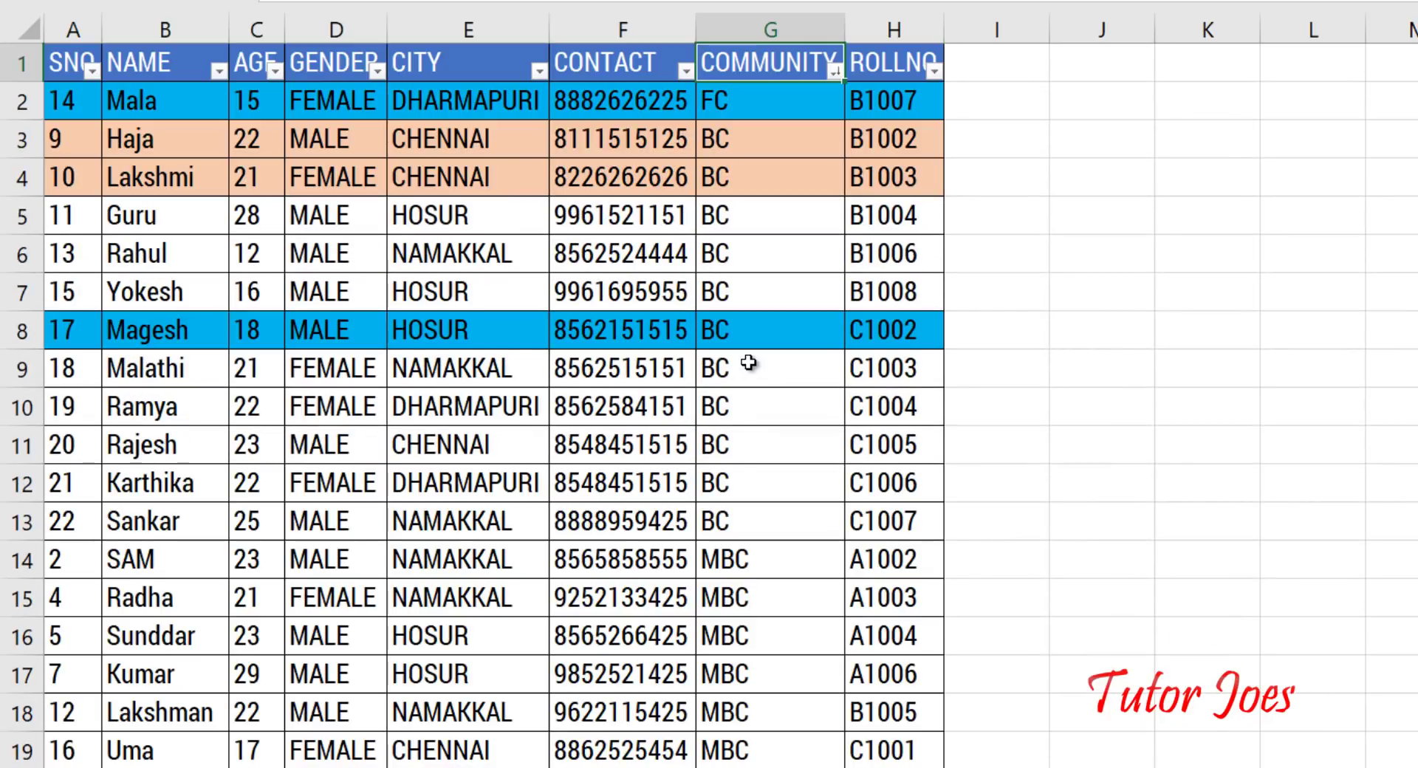